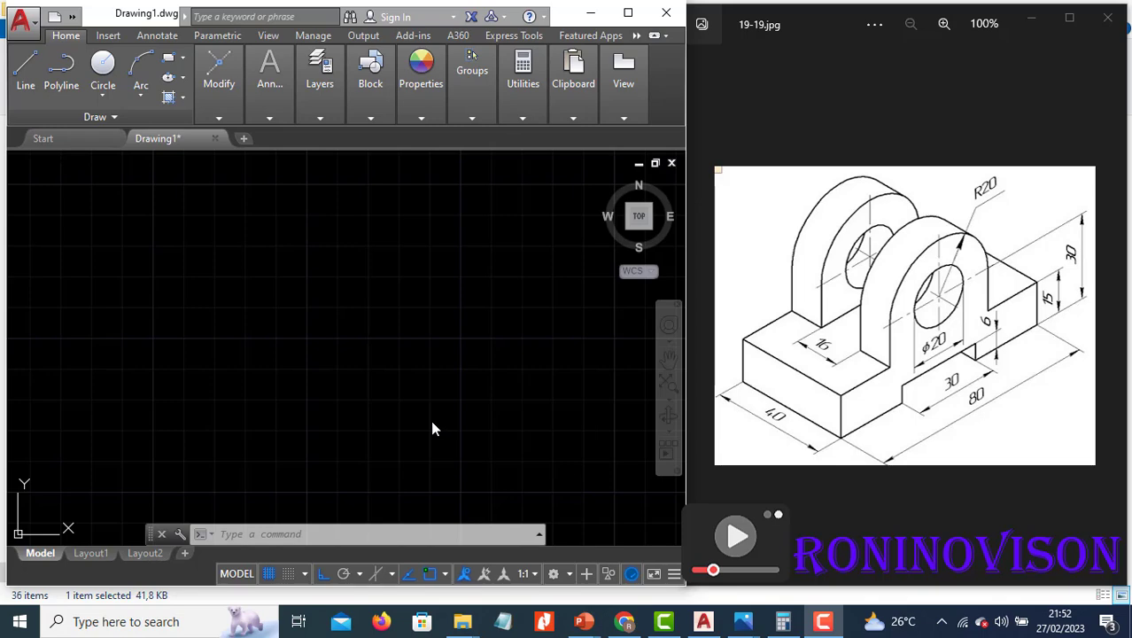
Step: Switch the drafting settings' snap type to isometric snap
click(322, 377)
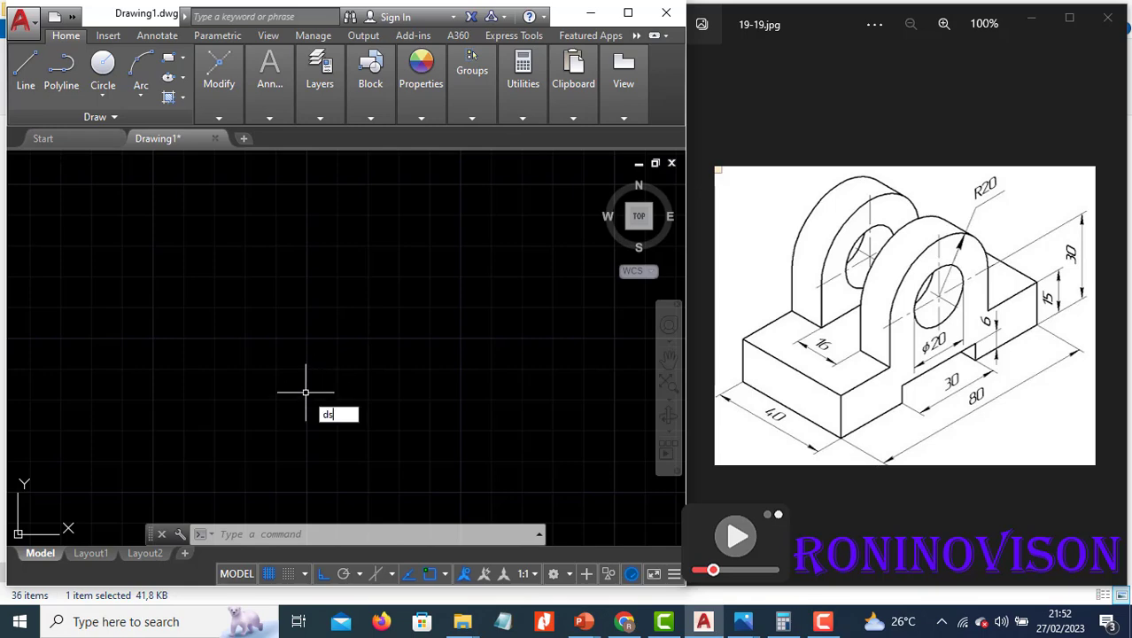
text(ds)
key(Return)
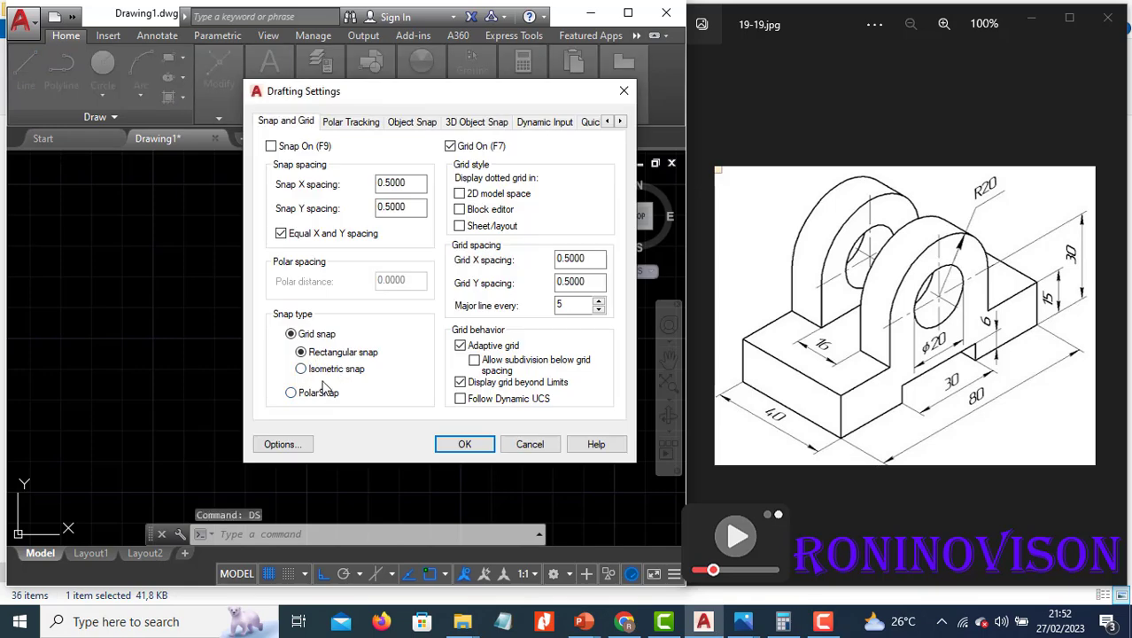
click(316, 372)
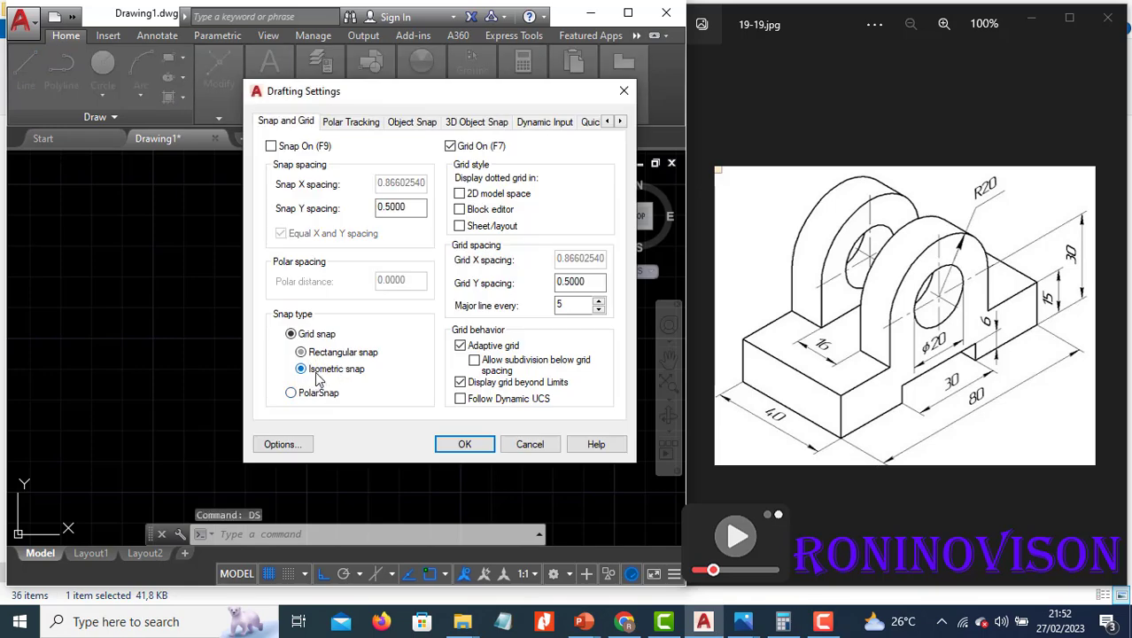
click(467, 445)
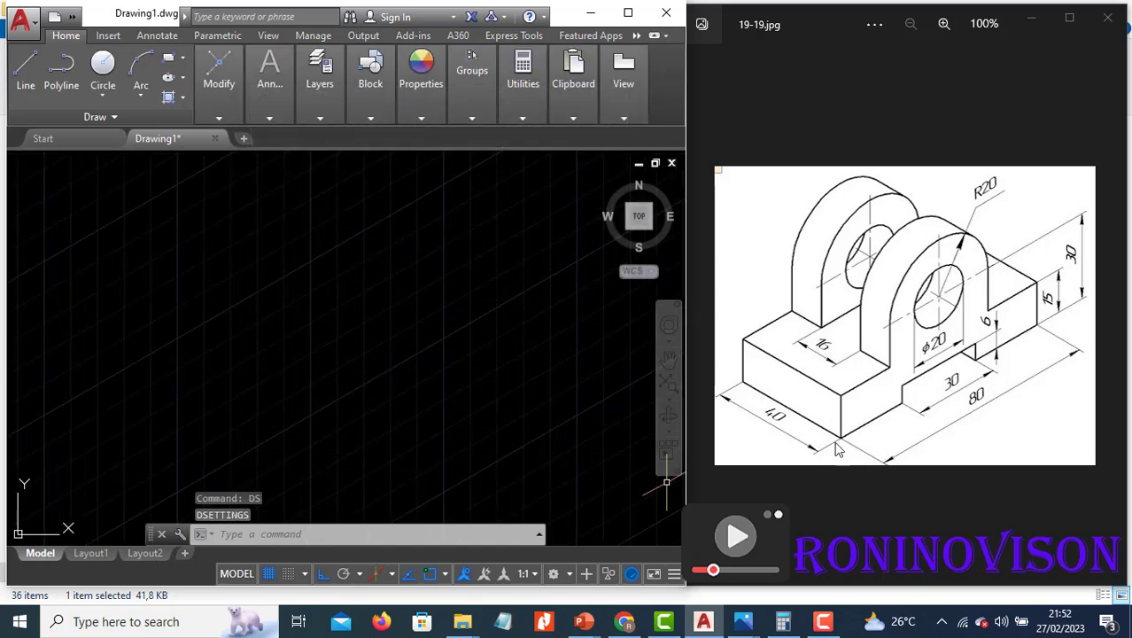
Step: Start a line in the empty drawing area for the base's lower front corner
text(l)
key(Return)
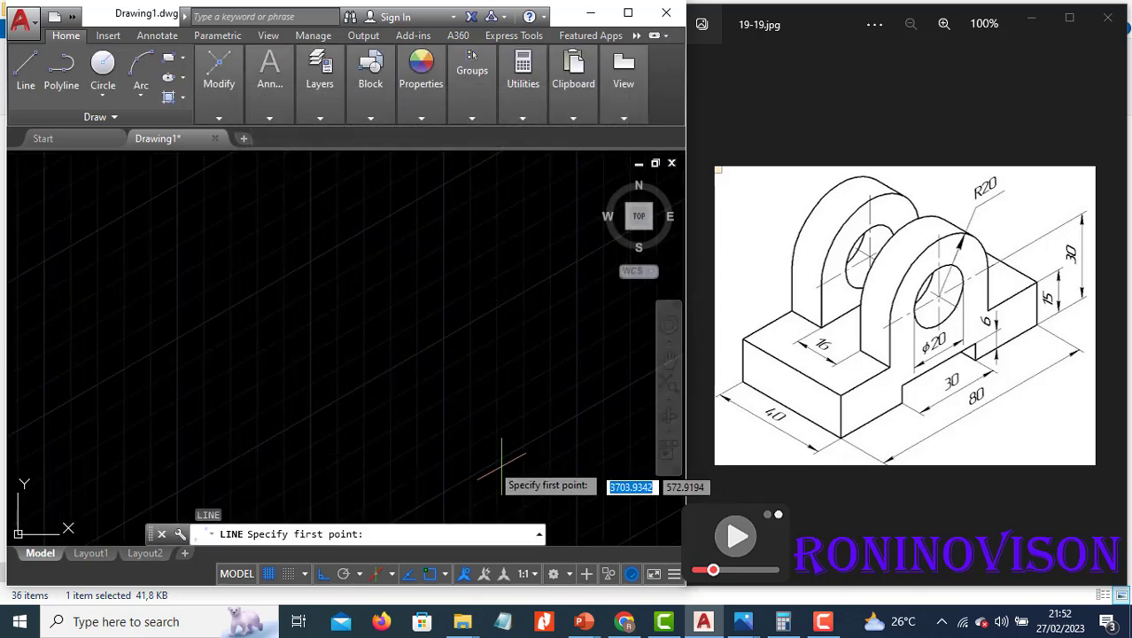
click(307, 426)
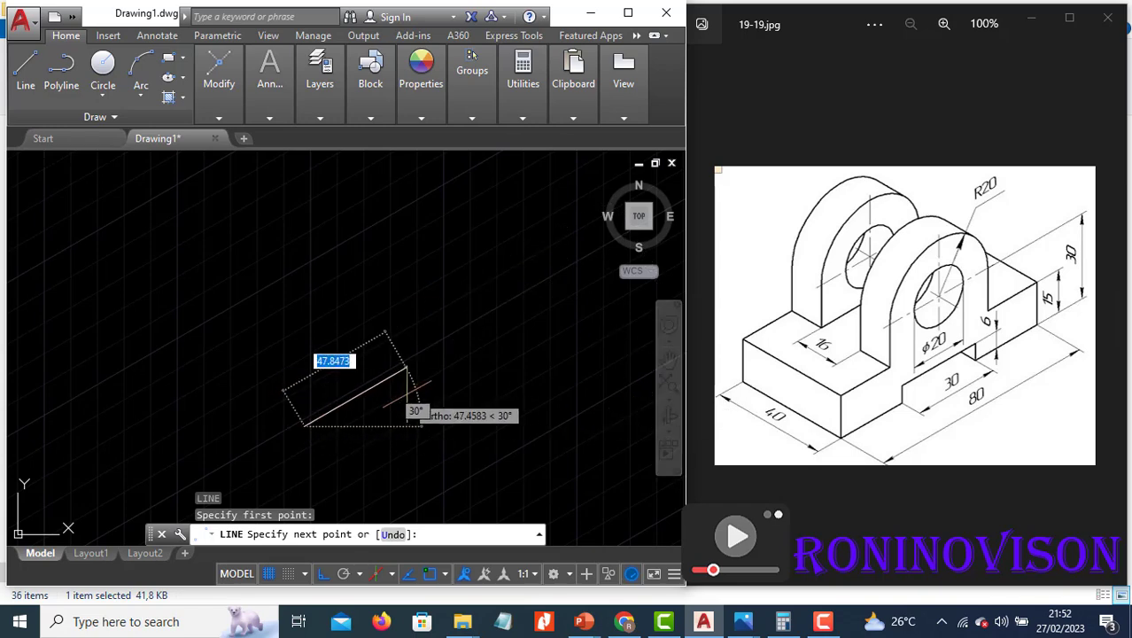
text(5)
key(Return)
scroll(331, 436, up, 6)
middle_drag(406, 406, 544, 420)
key(F8)
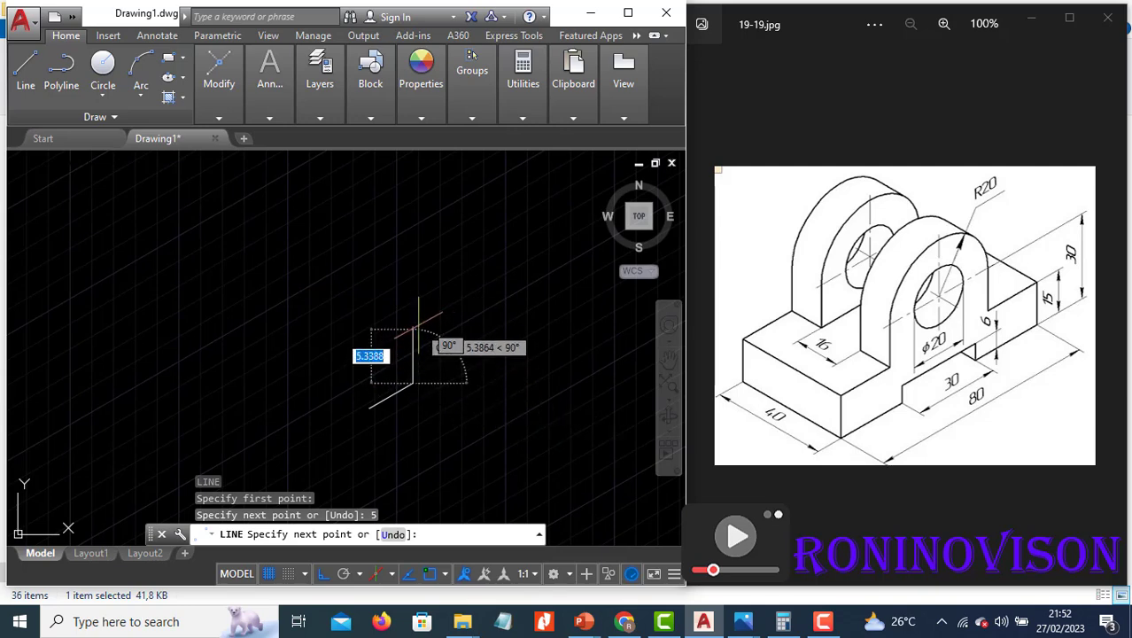
text(6)
key(Return)
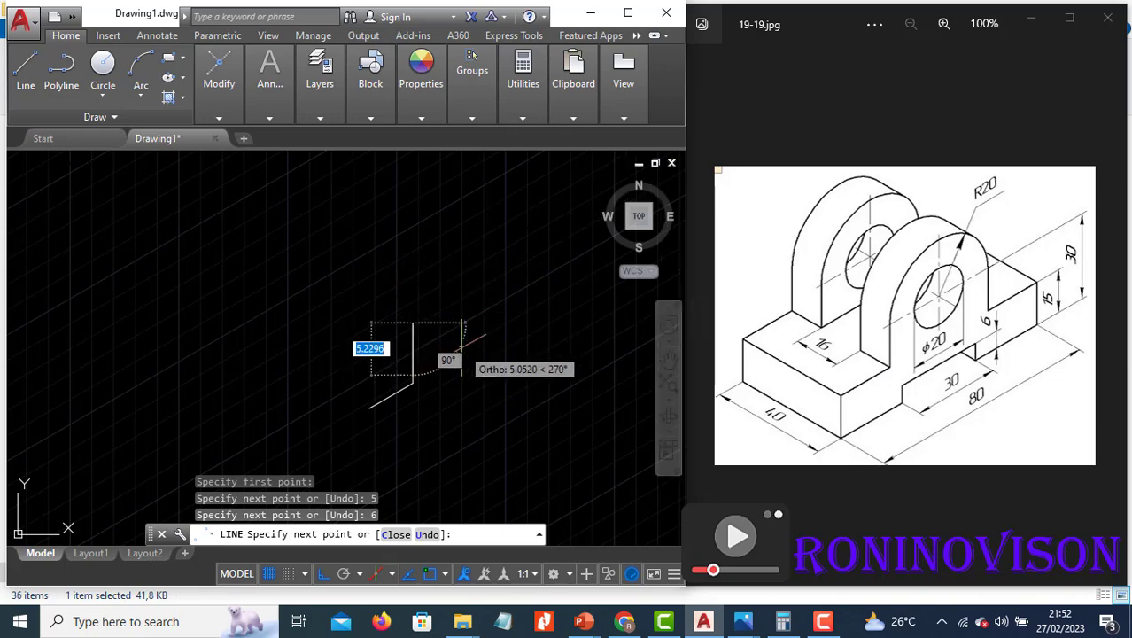
key(ctrl+z)
key(ctrl+z)
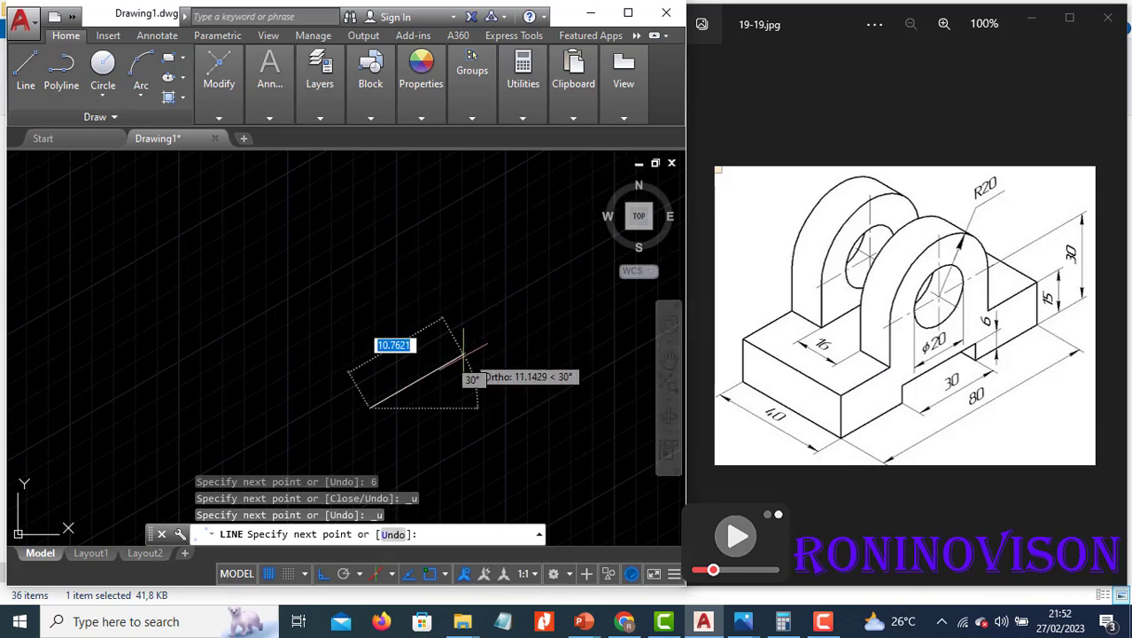
Step: Draw the base's notched lower edge: 25 units at 30°, 6 up, 30 at 30°, and 6 down
text(25)
key(Return)
scroll(397, 423, down, 2)
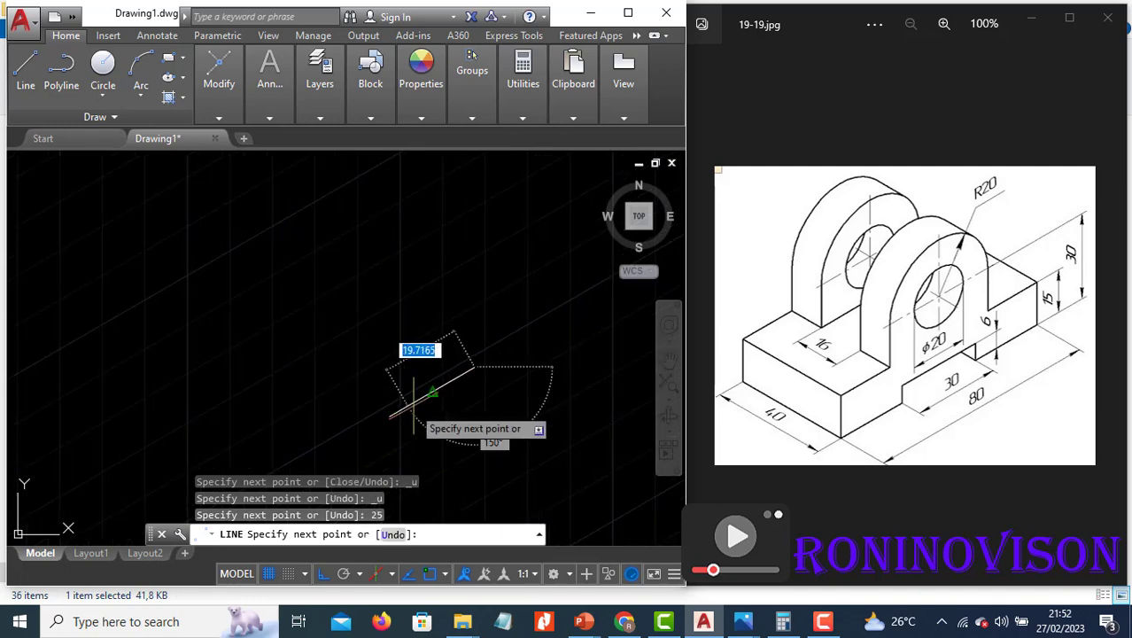
text(6)
key(Return)
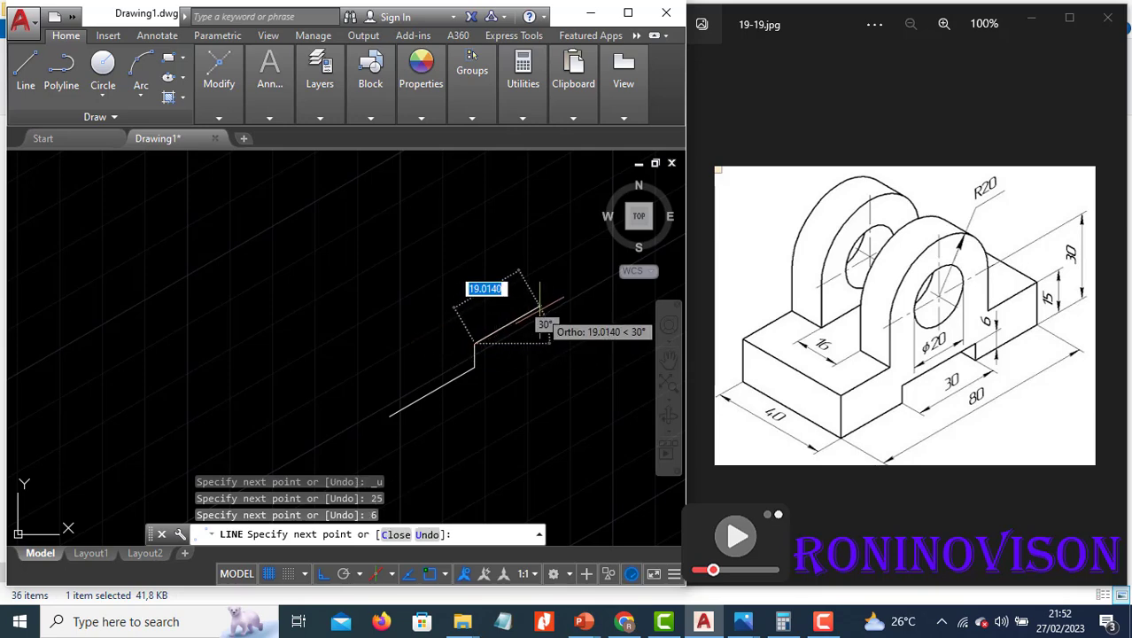
text(30)
key(Return)
text(6)
key(Return)
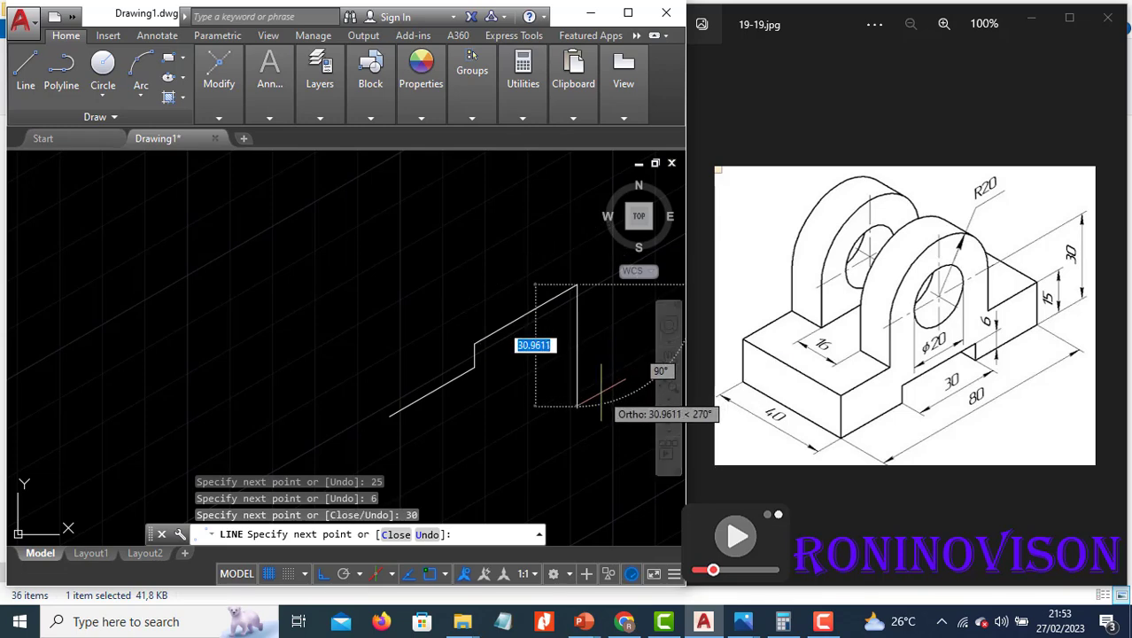
Step: Continue the base outline with 25 units at 30°, 15 straight up, and 20 back along the top edge
scroll(478, 438, down, 2)
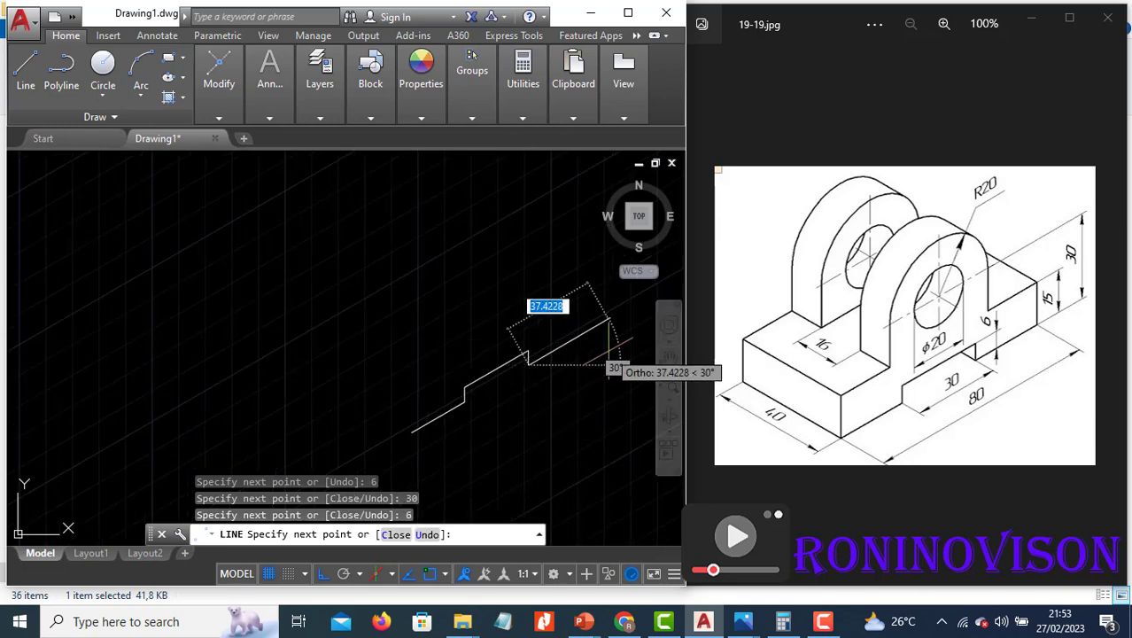
text(2)
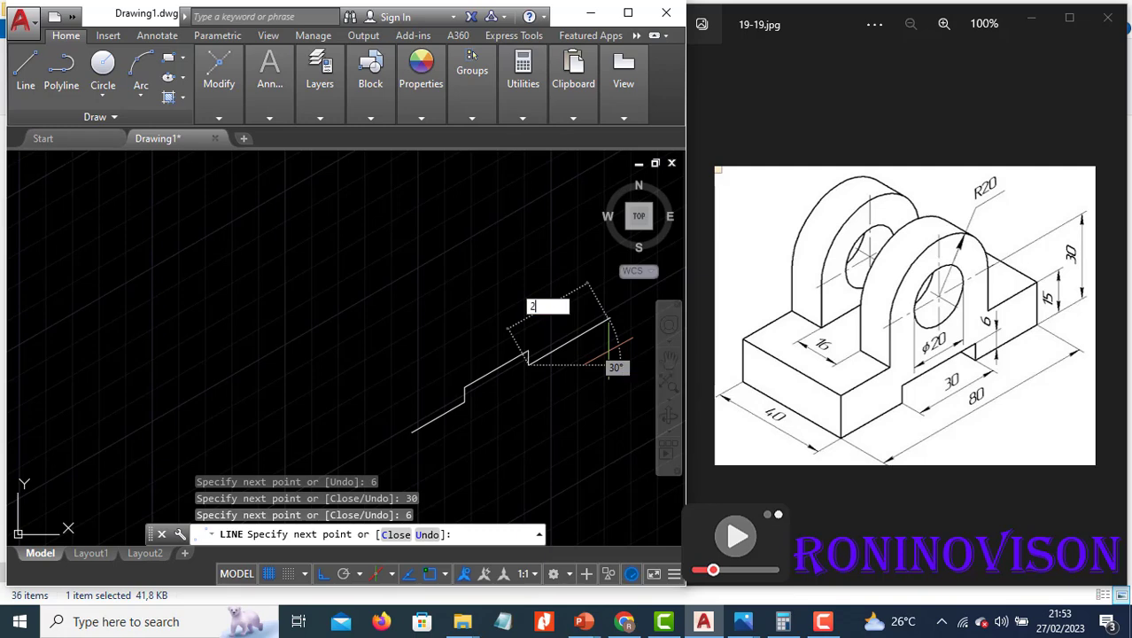
text(5)
key(Return)
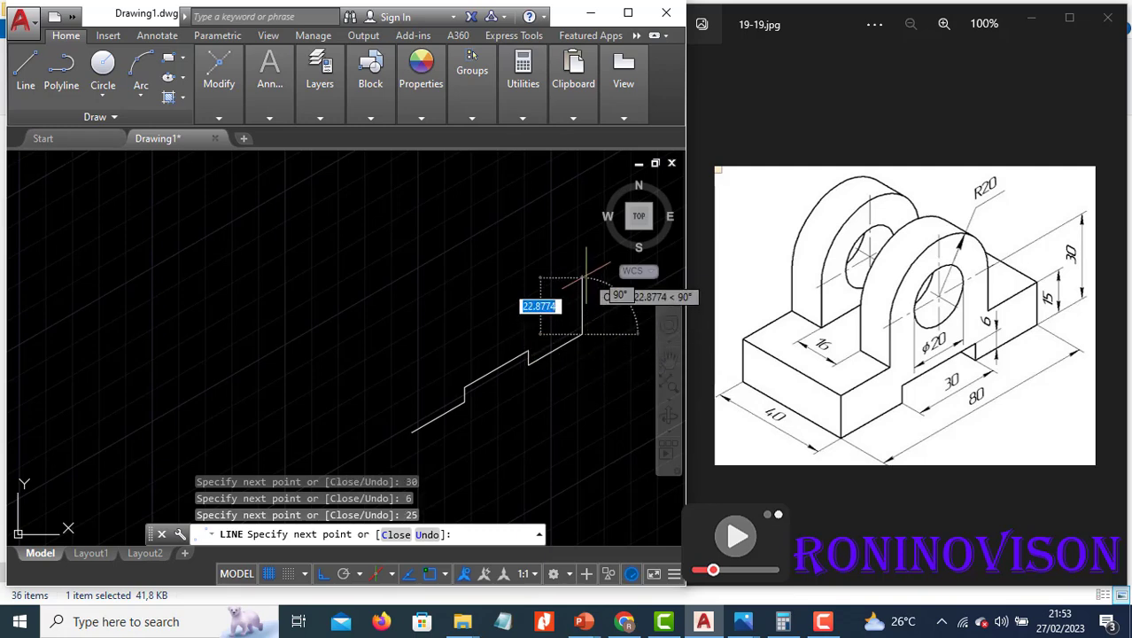
text(15)
key(Return)
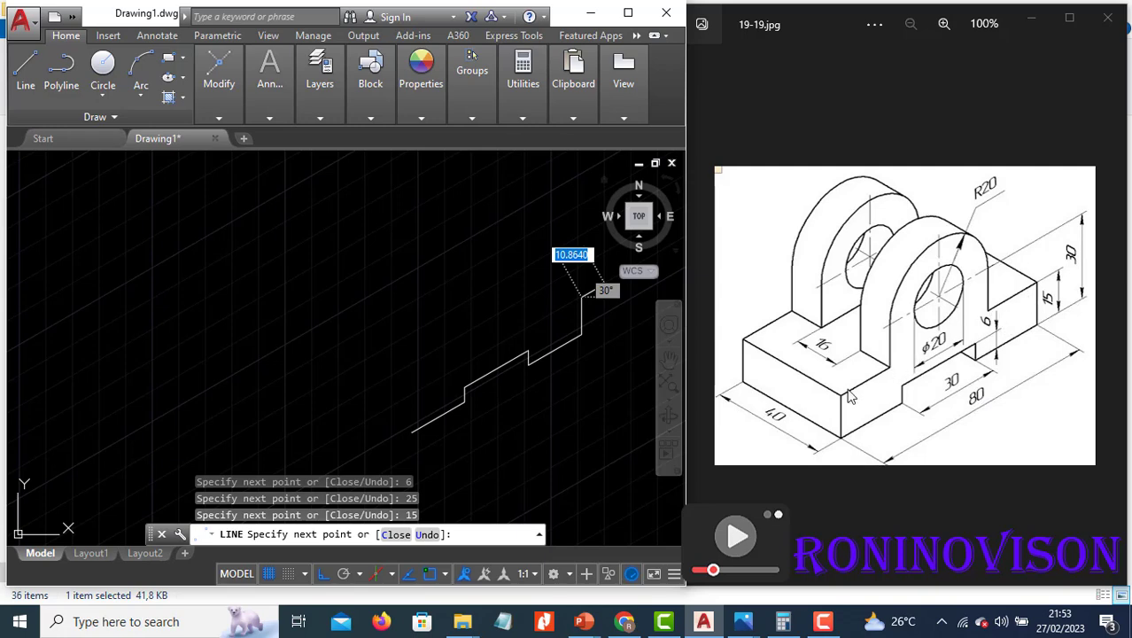
text(20)
key(Return)
key(Return)
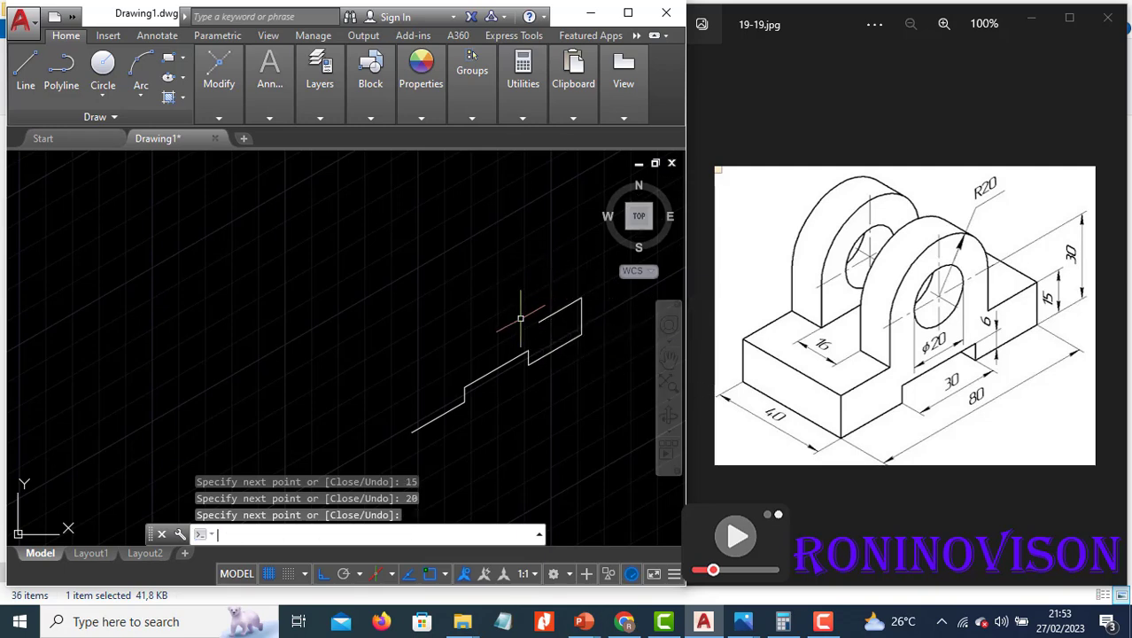
Step: From the base's lower front corner, draw a 15-unit vertical edge and a 20-unit top edge at 30°
key(Return)
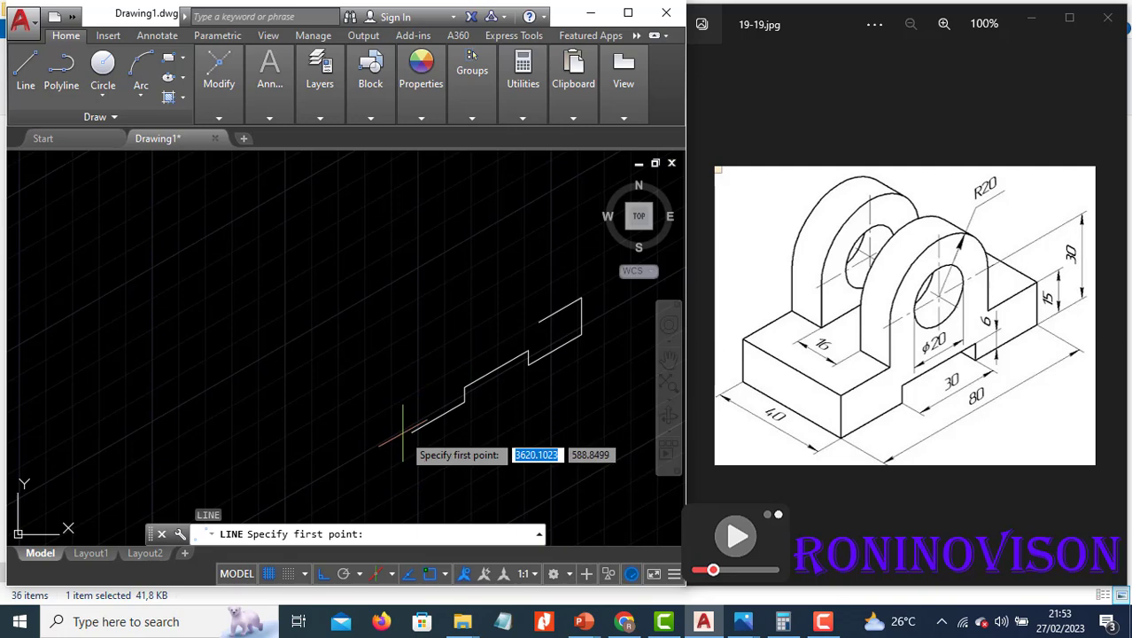
click(412, 432)
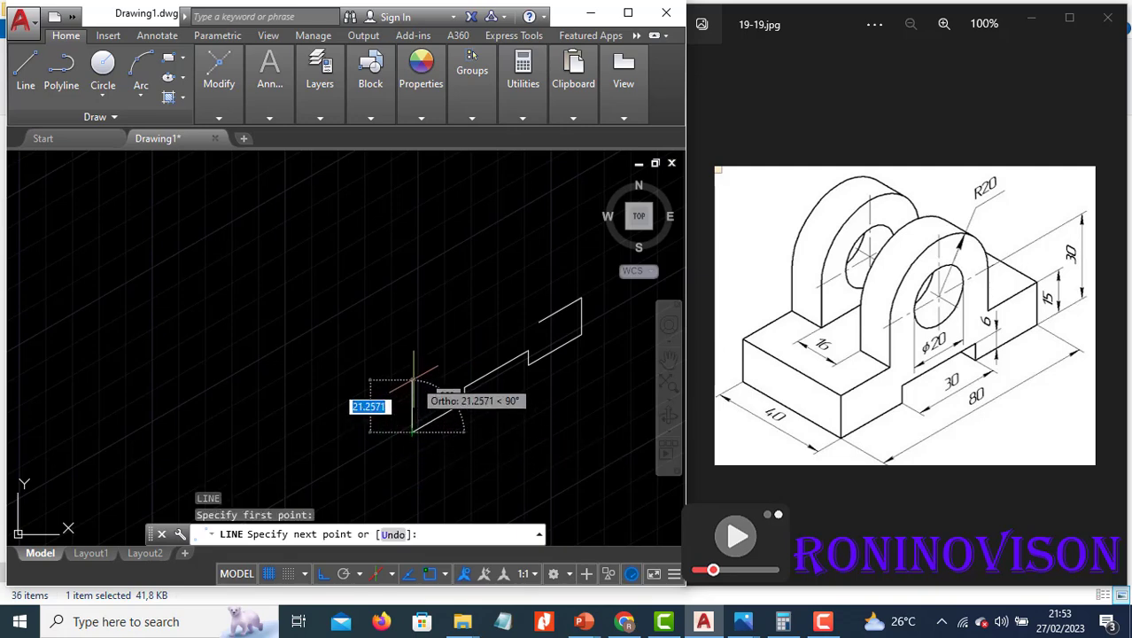
text(15)
key(Return)
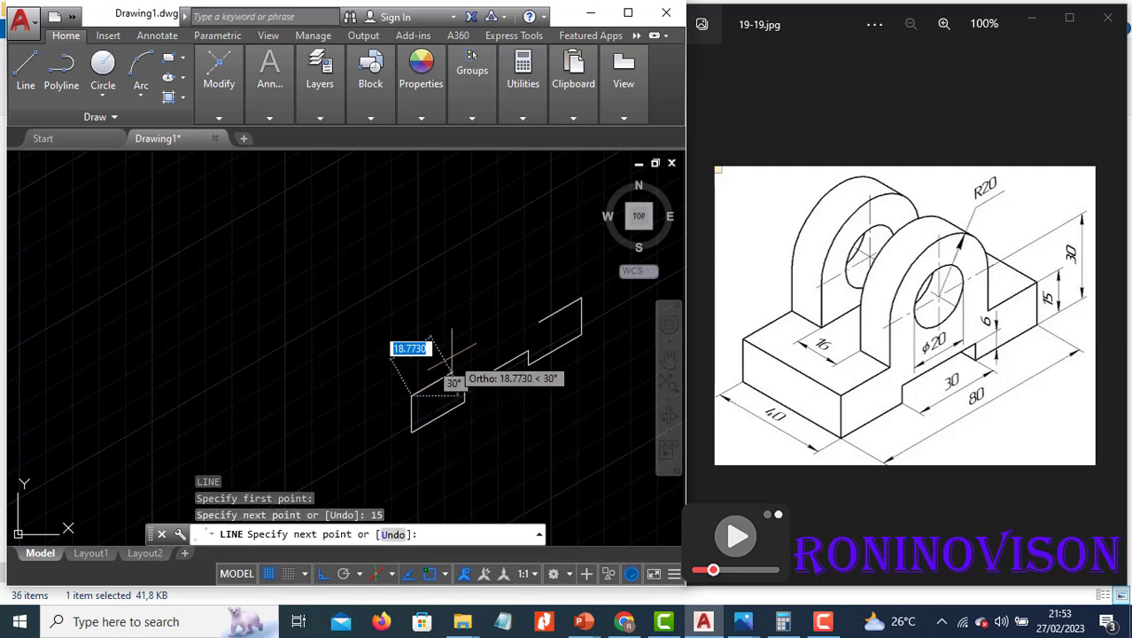
text(20)
key(Return)
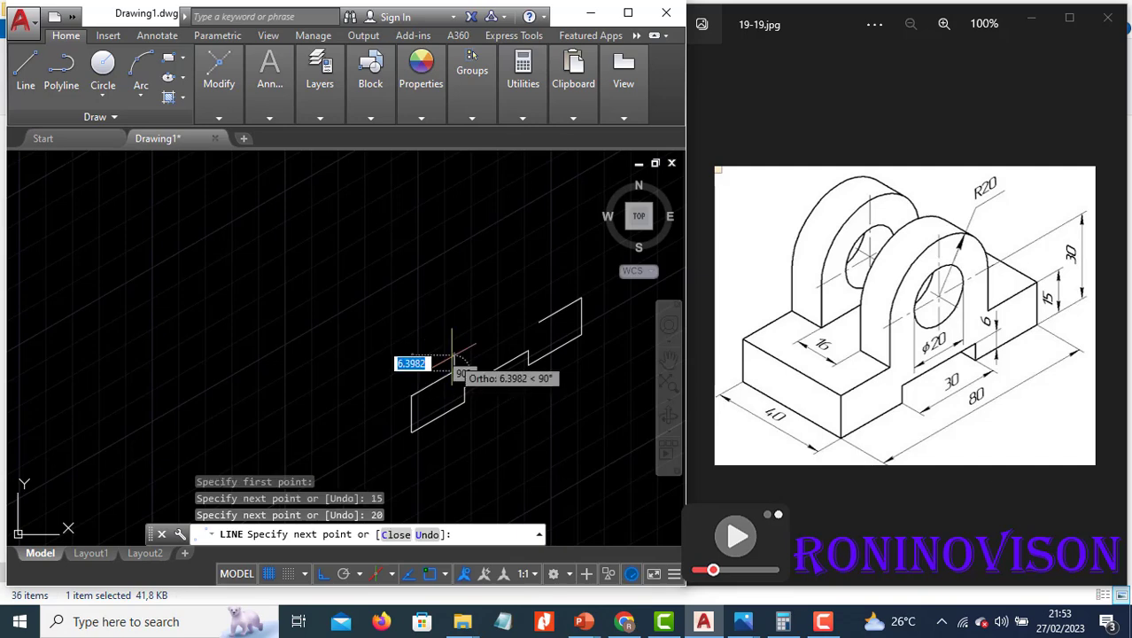
key(Escape)
Step: Draw the base's end face on the left isoplane: 40 units at 150°, 15 up, and back to the front upper corner
key(Return)
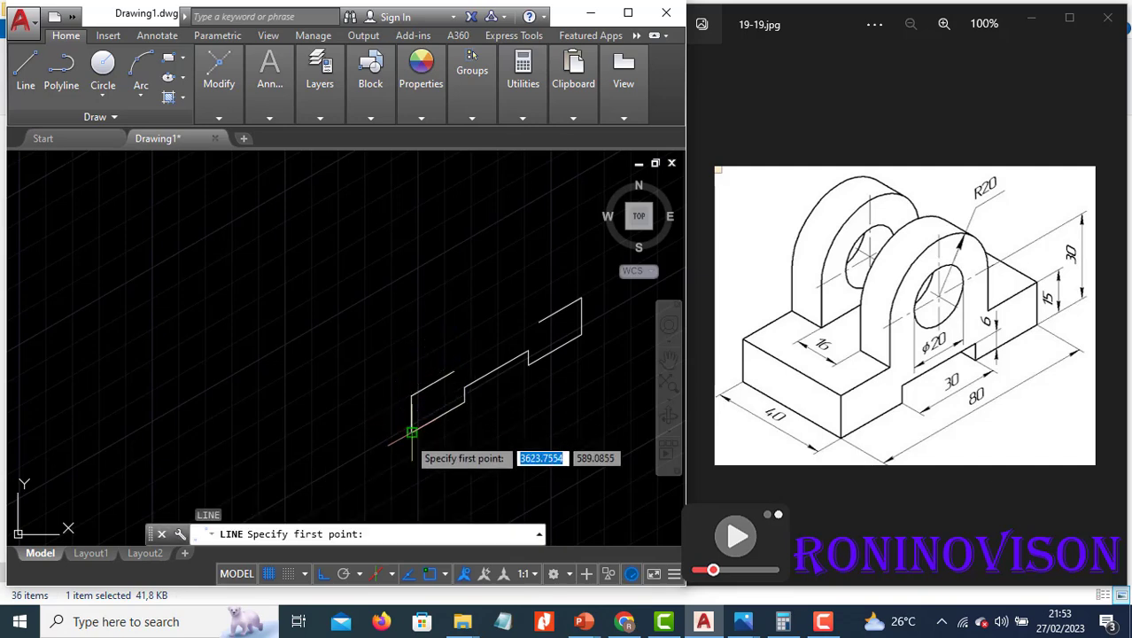
click(412, 432)
key(F5)
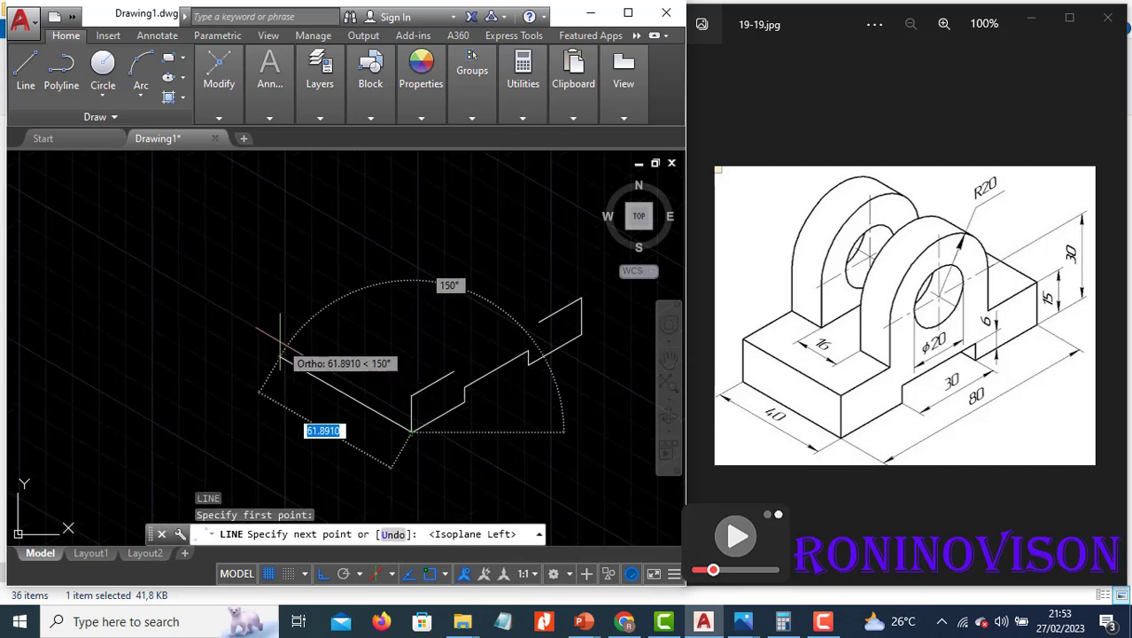
text(40)
key(Return)
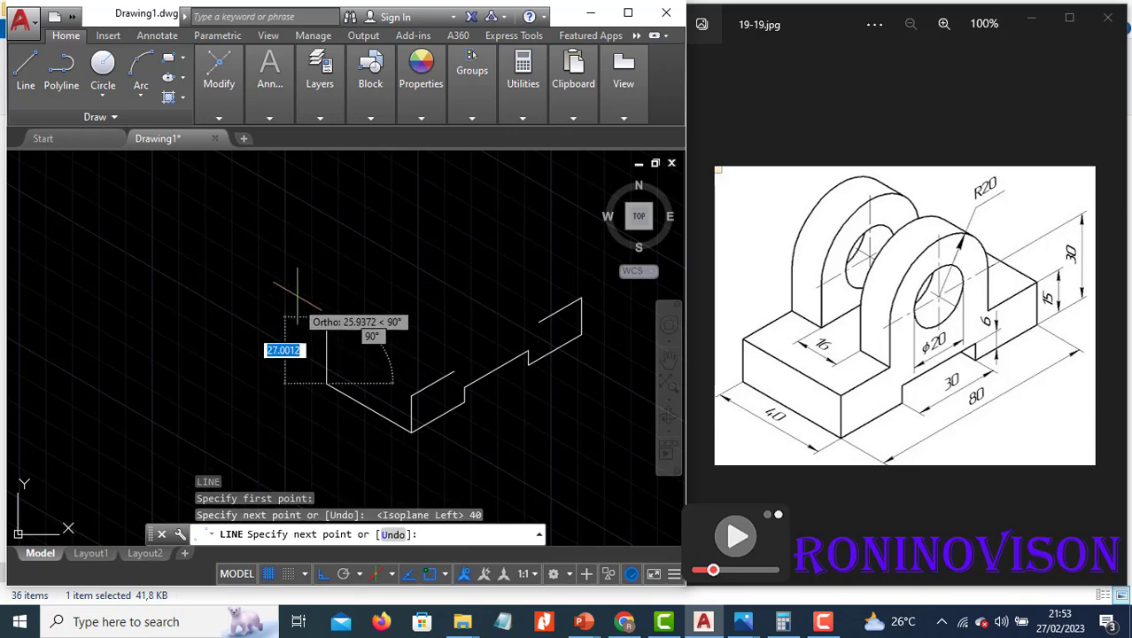
text(15)
key(Return)
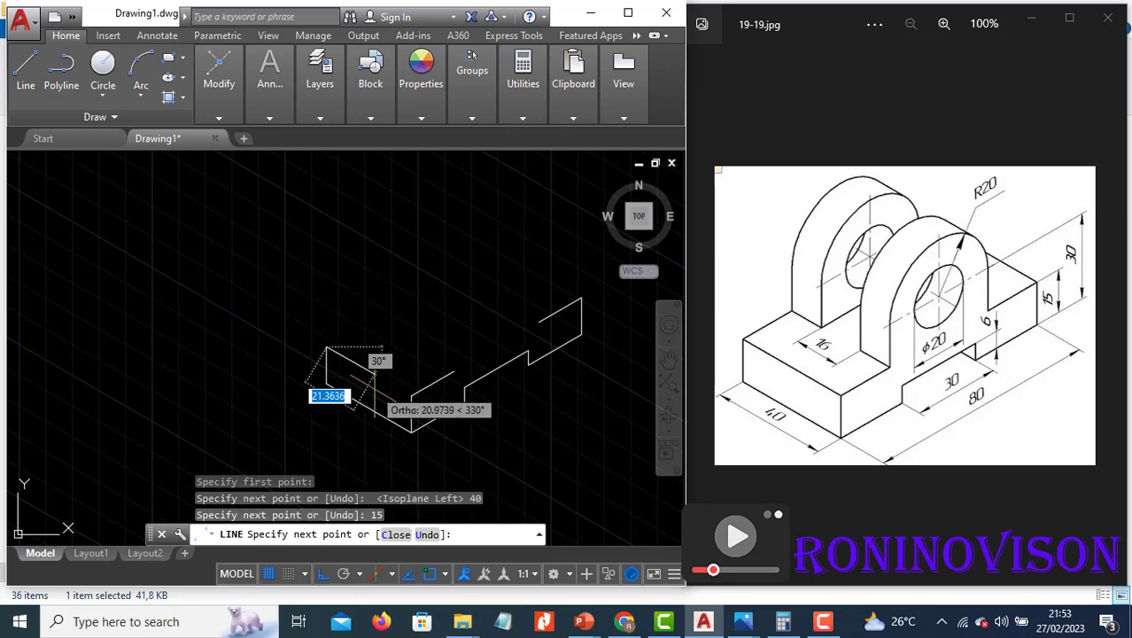
click(412, 397)
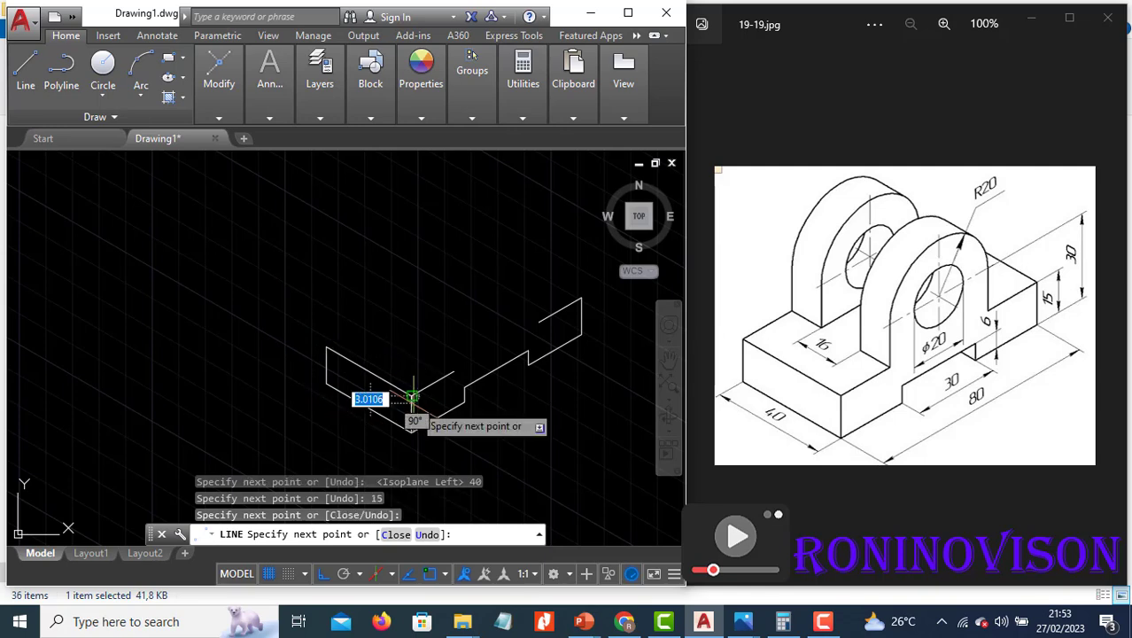
key(Escape)
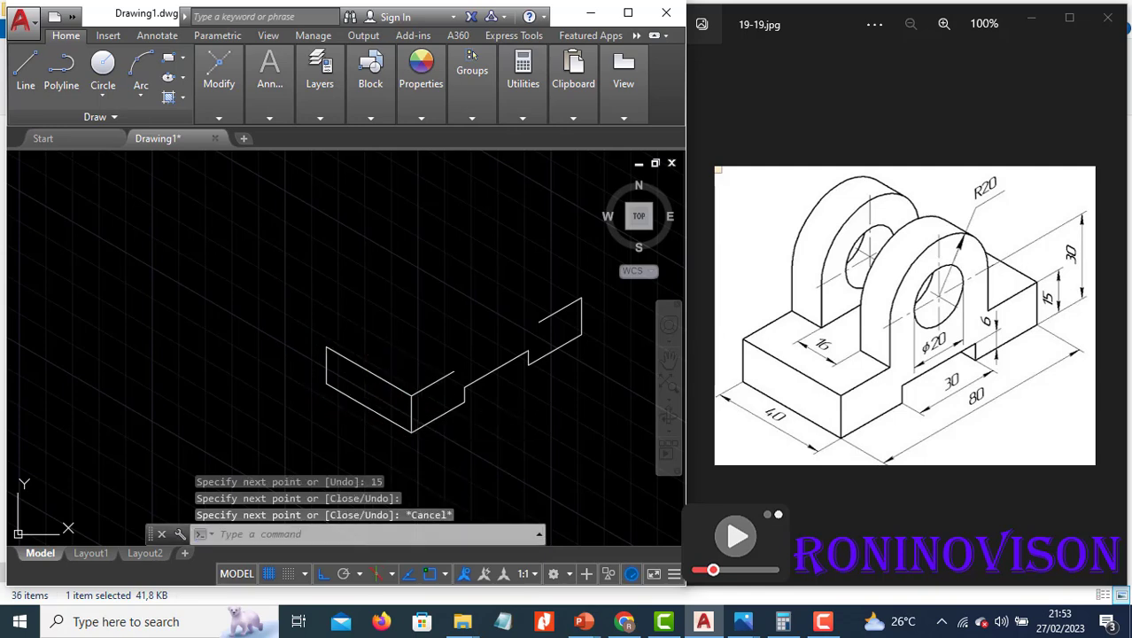
Step: On the top isoplane, draw a 15-unit line at 30° from the end face's rear upper corner
key(space)
click(326, 347)
key(F5)
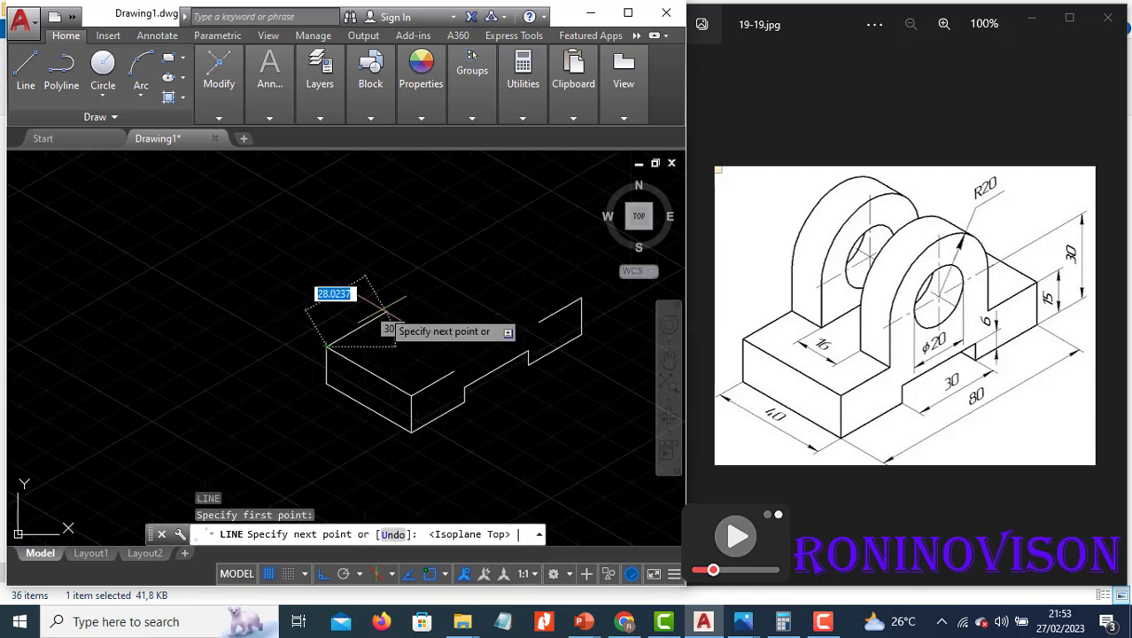
text(15)
key(Return)
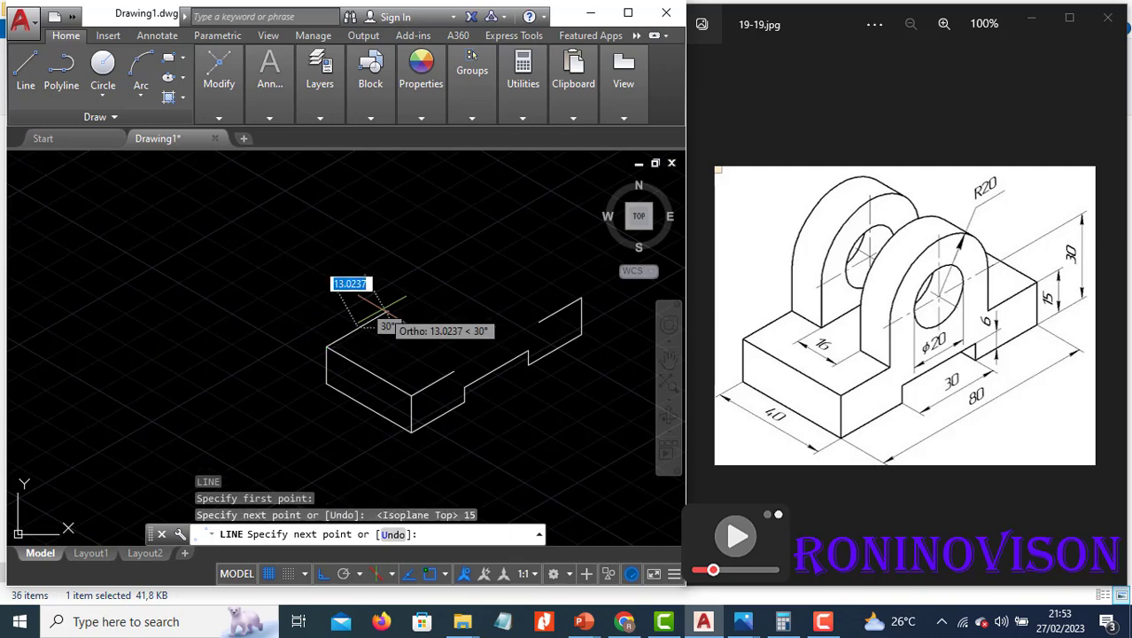
key(Escape)
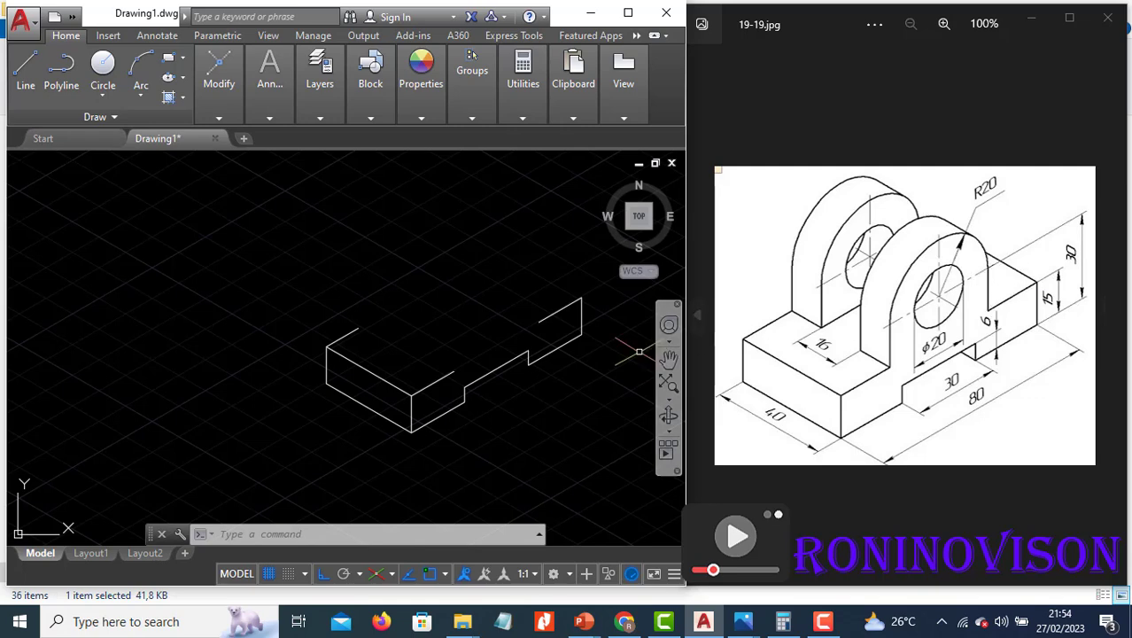
Step: On the right isoplane, draw a 15-unit vertical line up from the free end of the front 20-unit top edge
key(l)
key(Return)
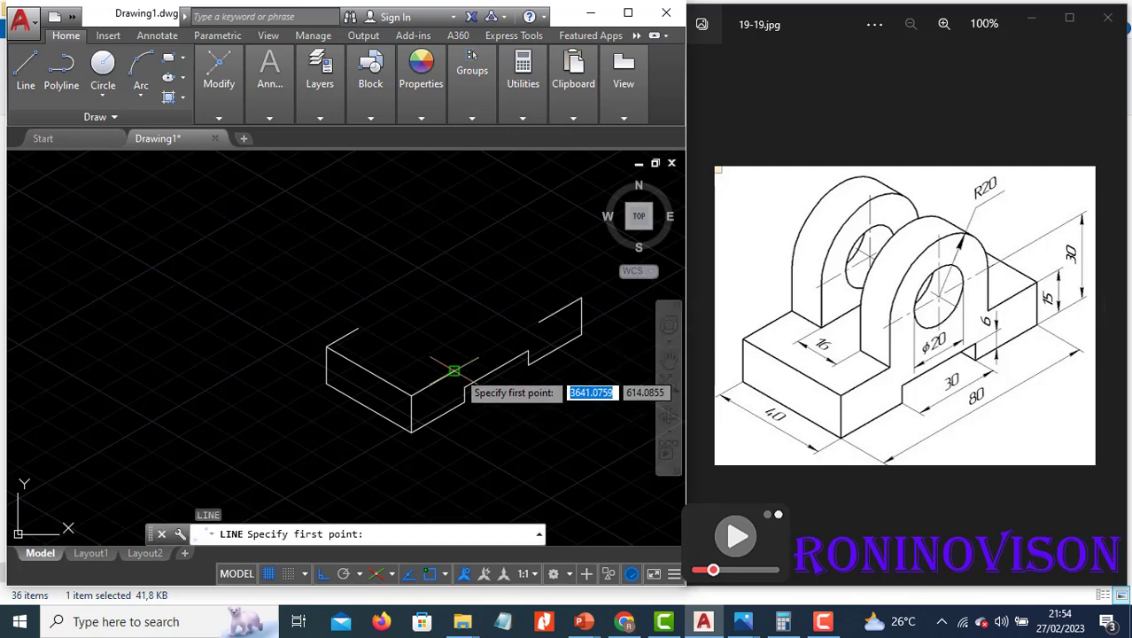
click(453, 371)
key(F5)
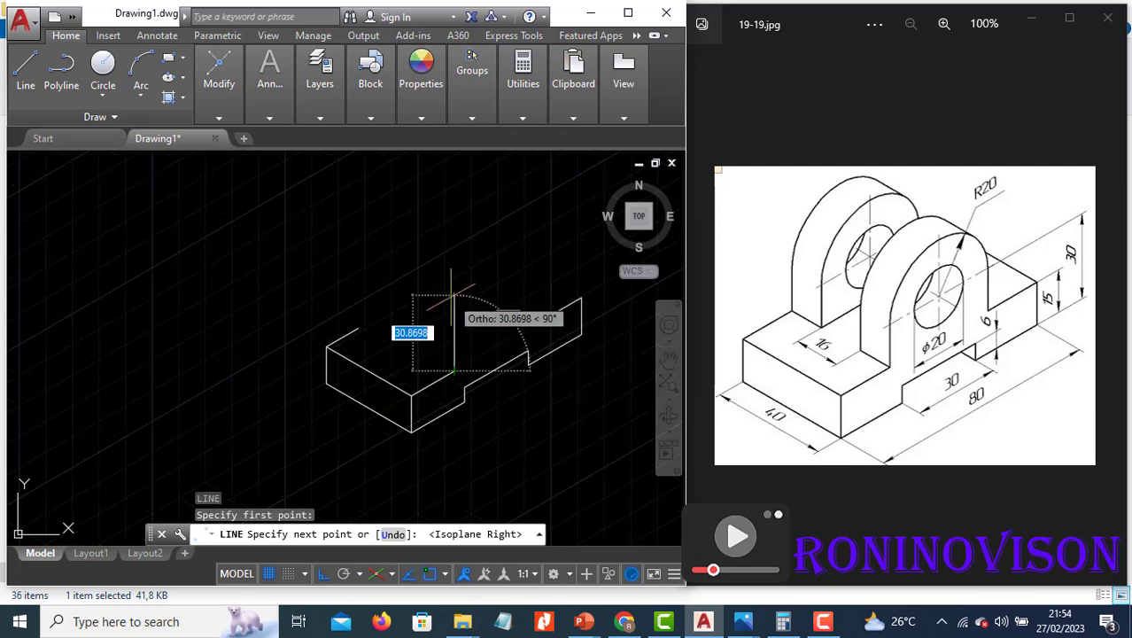
text(15)
key(Return)
key(Escape)
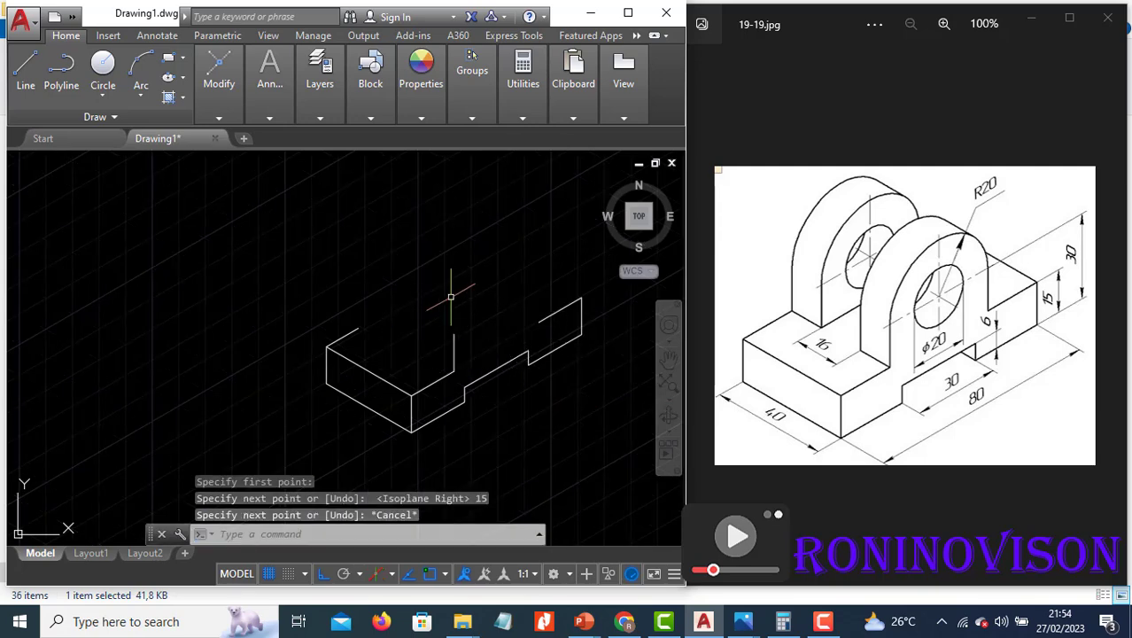
Step: From the free end of the far 20-unit top edge, draw 15 units up and 20 units at 210° toward the lug's centre
key(Return)
click(539, 321)
text(15)
key(Return)
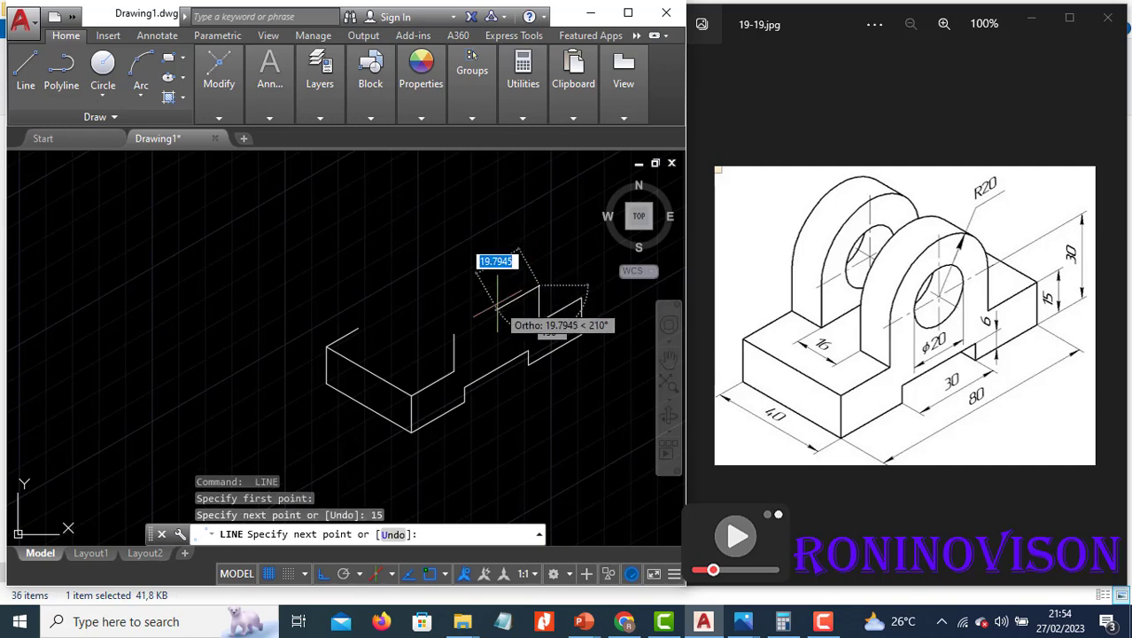
text(20)
key(Return)
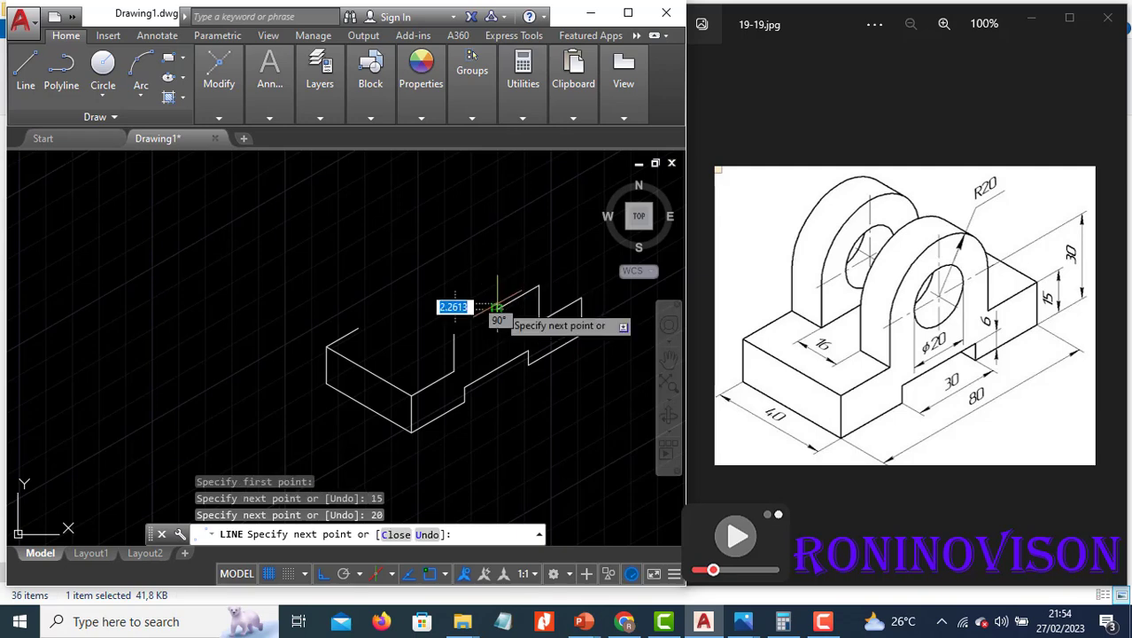
Step: On the right isoplane, draw an isocircle centred on the free end of the 20-unit centre line, with its radius reaching the front vertical edge's upper end
key(Escape)
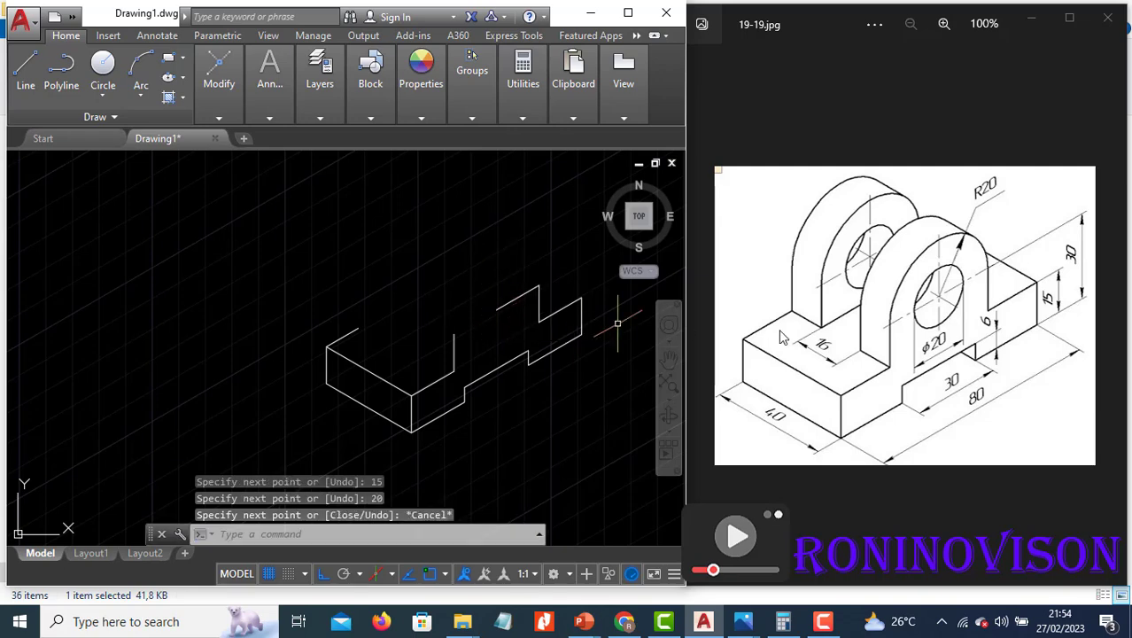
text(el)
key(Return)
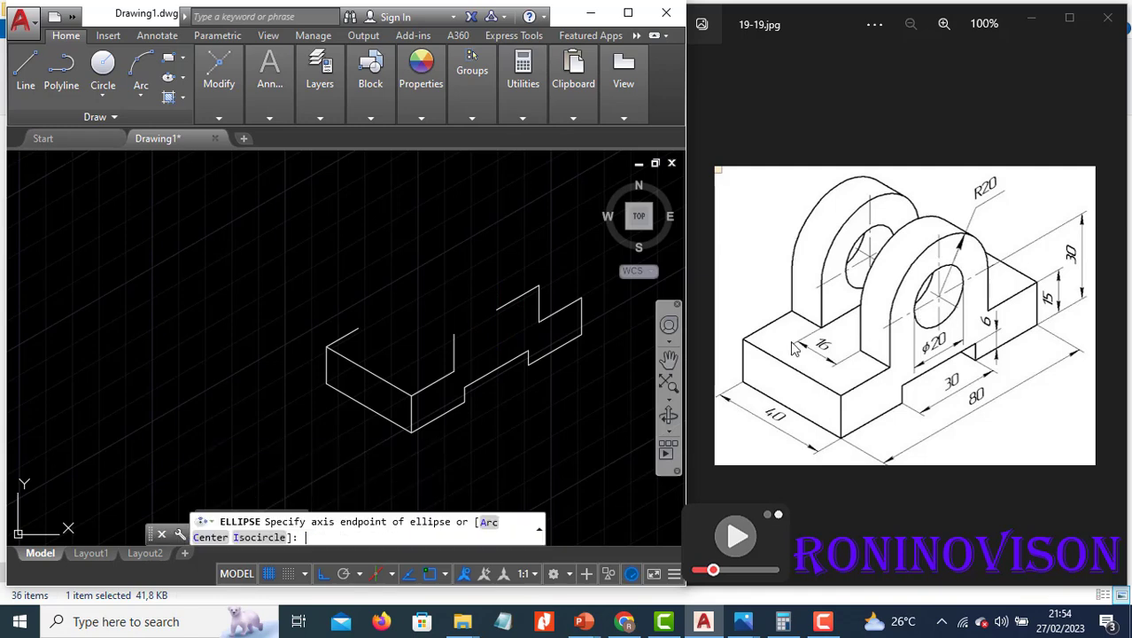
click(261, 536)
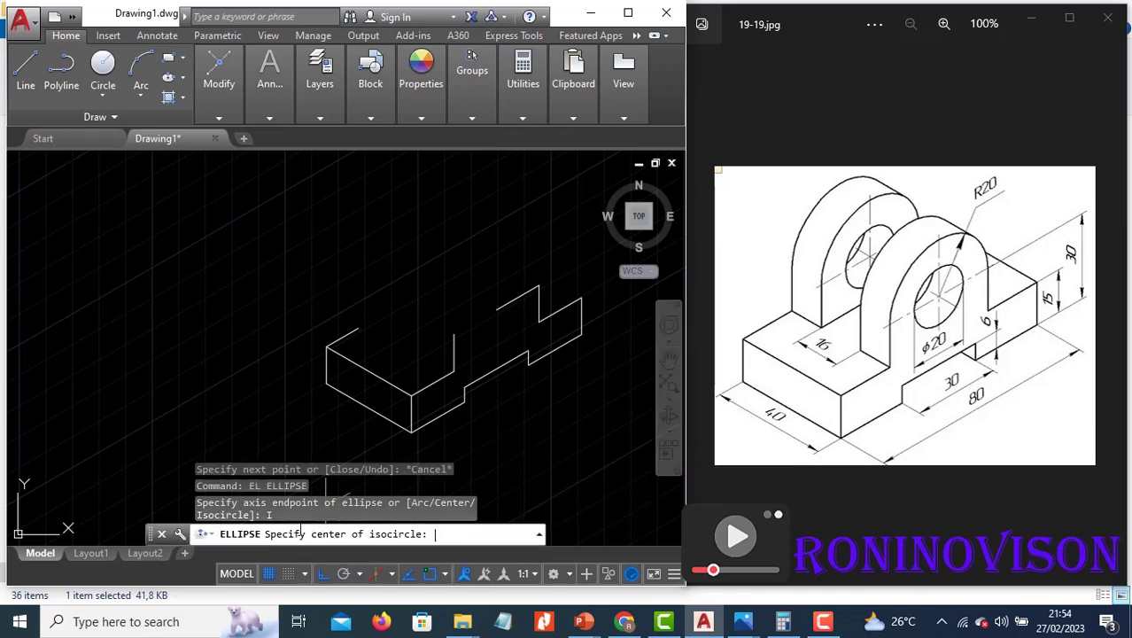
click(497, 309)
key(F5)
key(F5)
key(F5)
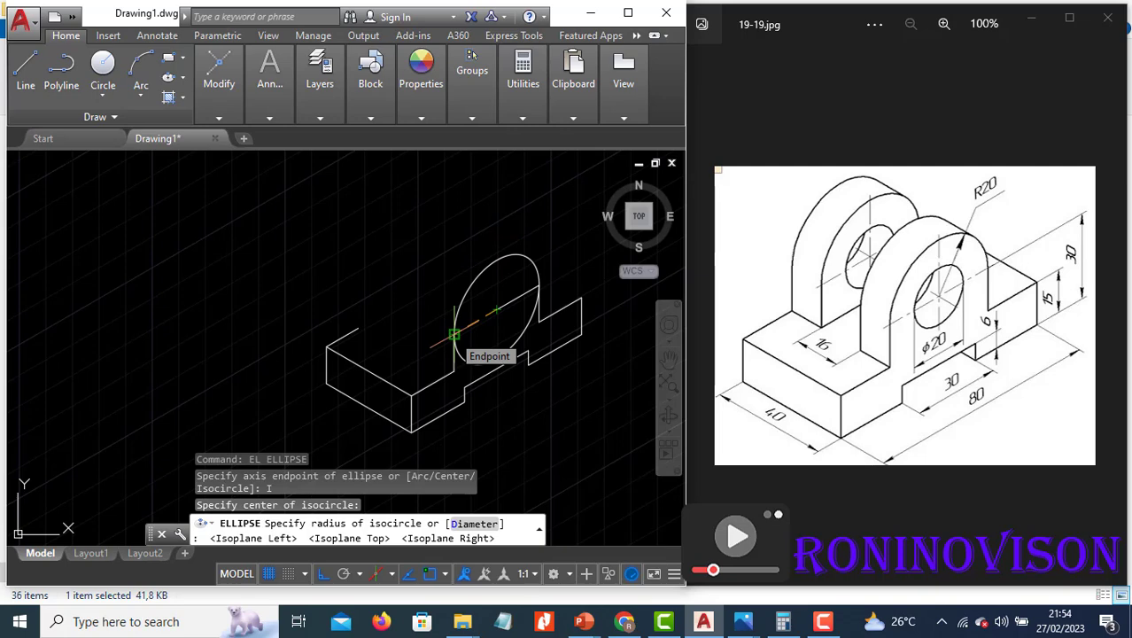
click(453, 334)
Step: Trim away the lower half of the isocircle, leaving the lug's rounded top
text(t)
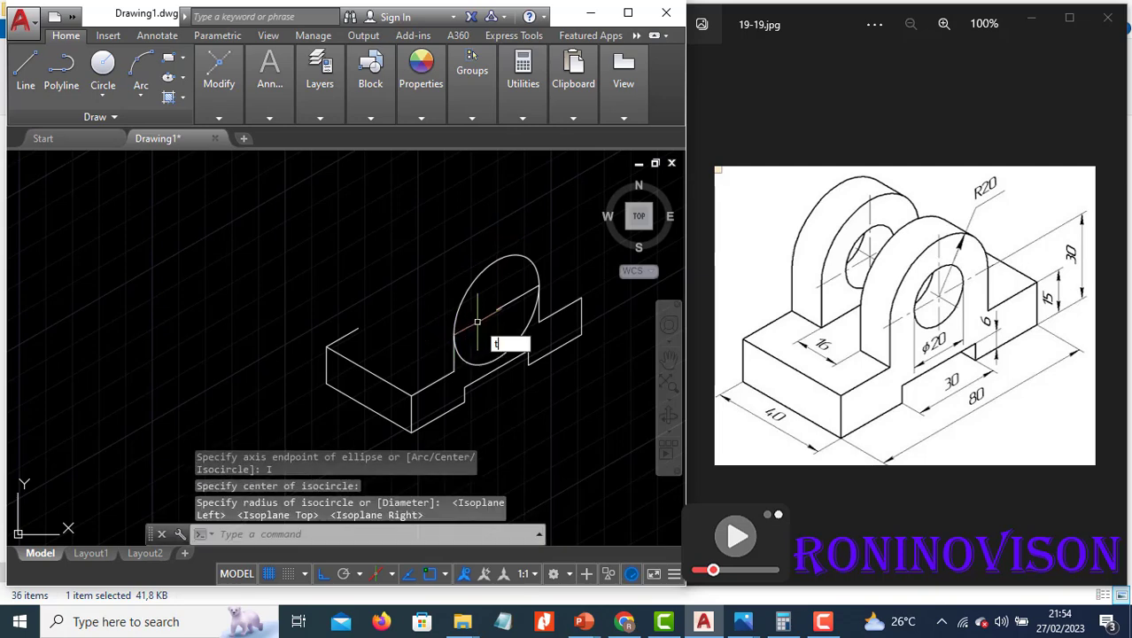
text(r)
key(Return)
key(Return)
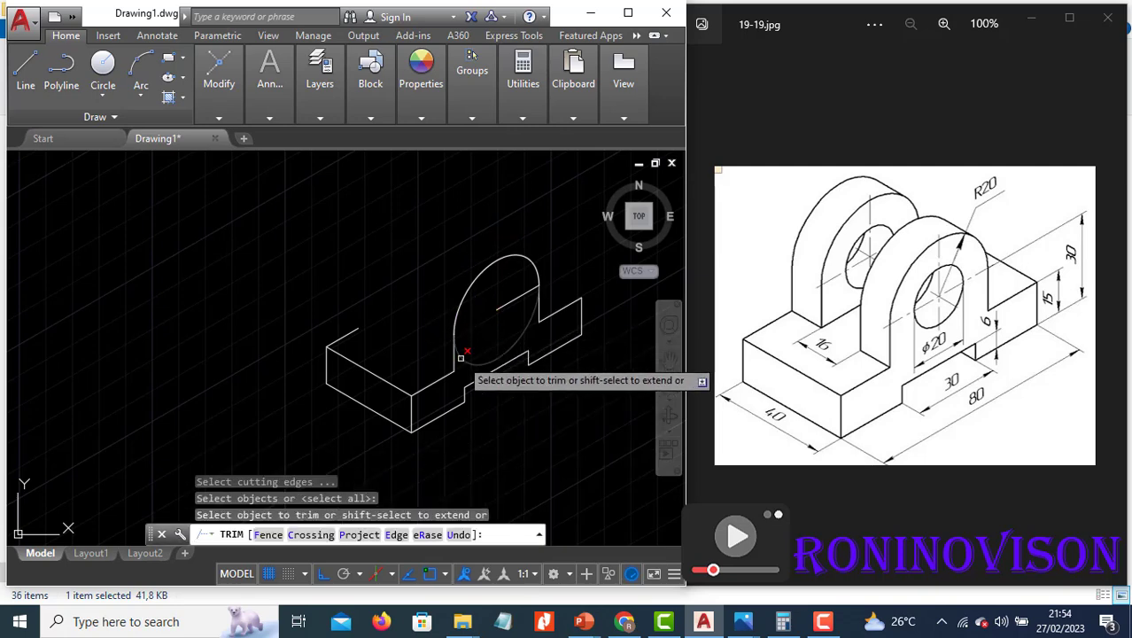
click(460, 358)
key(Escape)
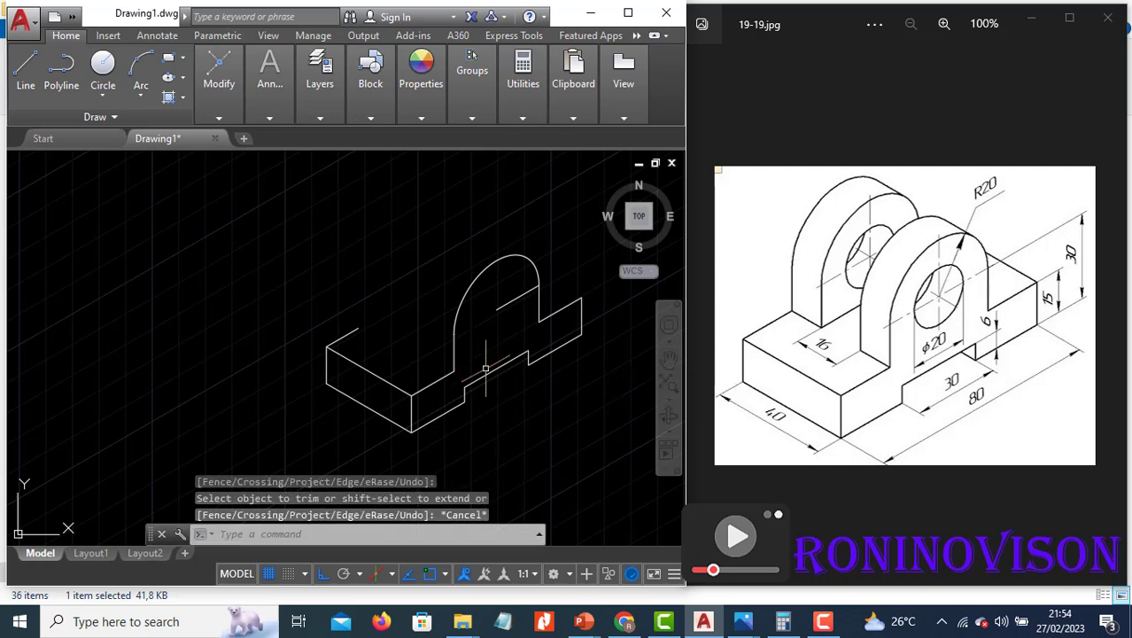
Step: Start copying the arch and its front vertical edge from the edge's lower end, with the left isoplane active
click(453, 284)
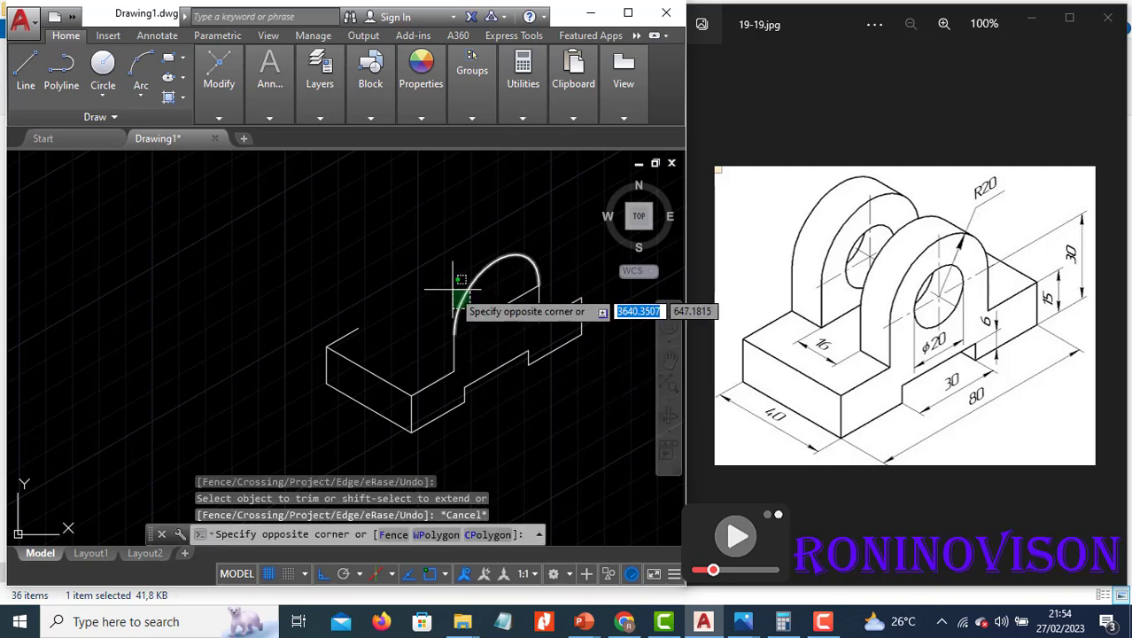
click(462, 372)
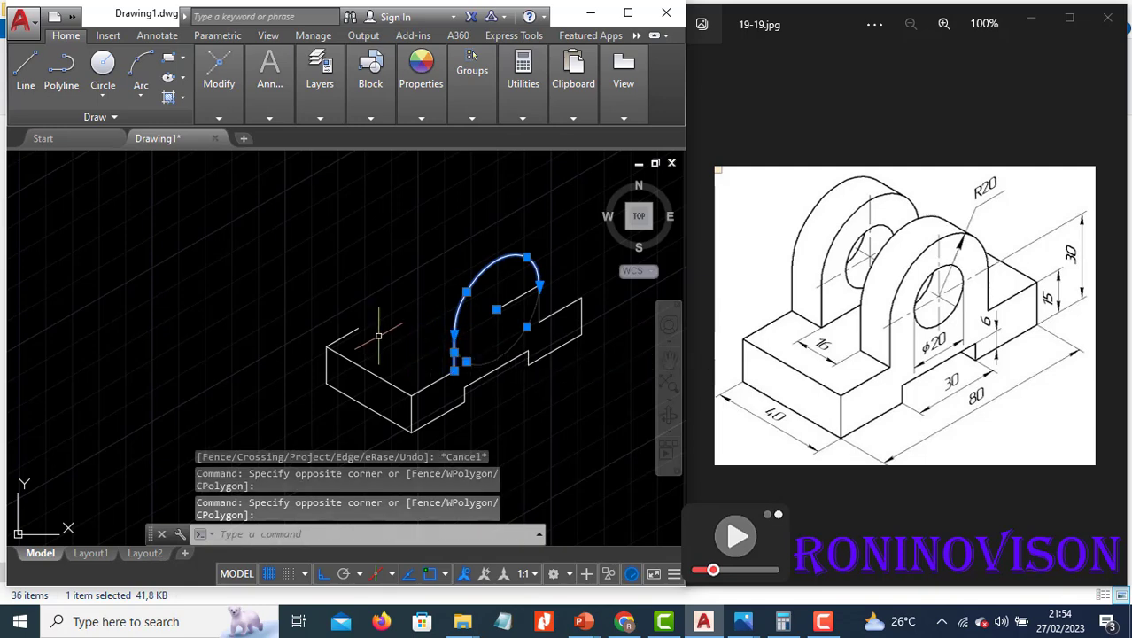
text(co)
key(Return)
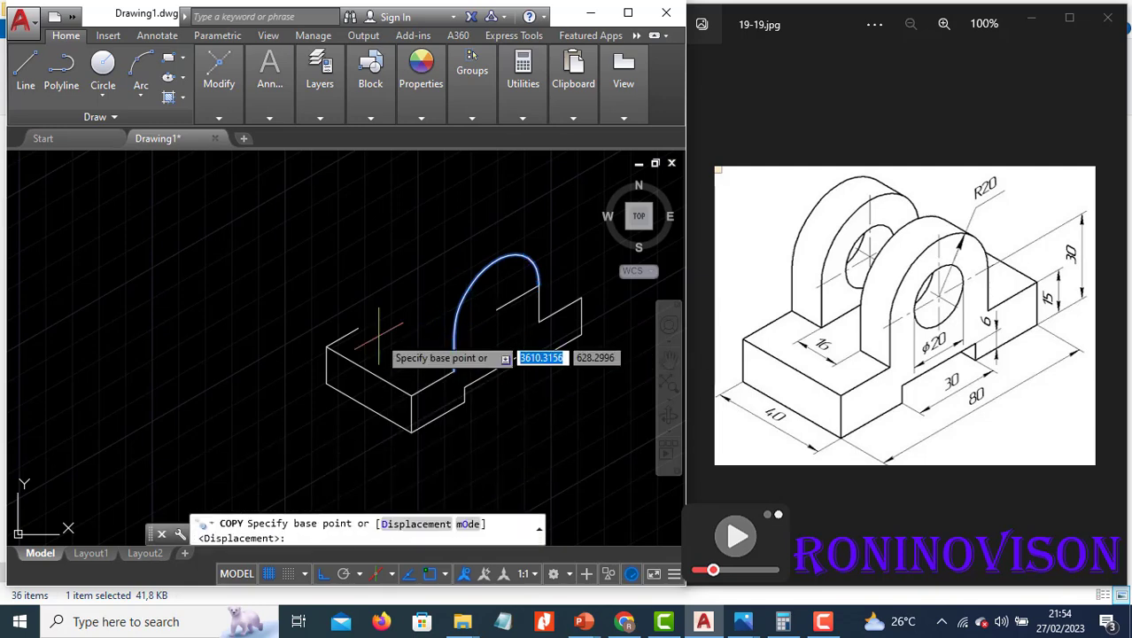
click(454, 370)
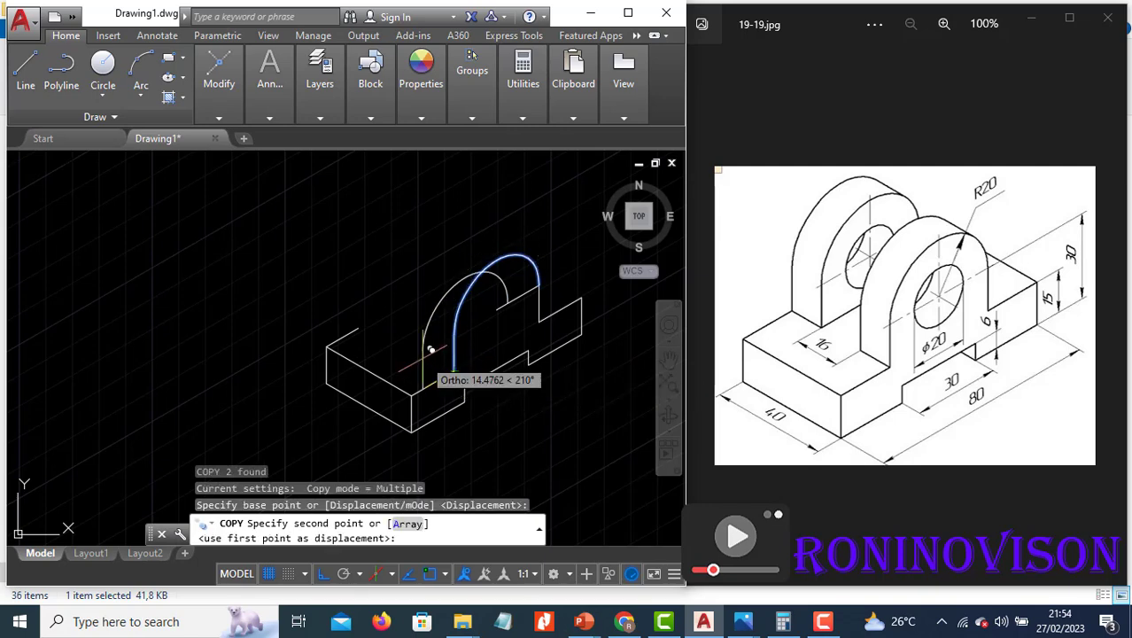
key(F5)
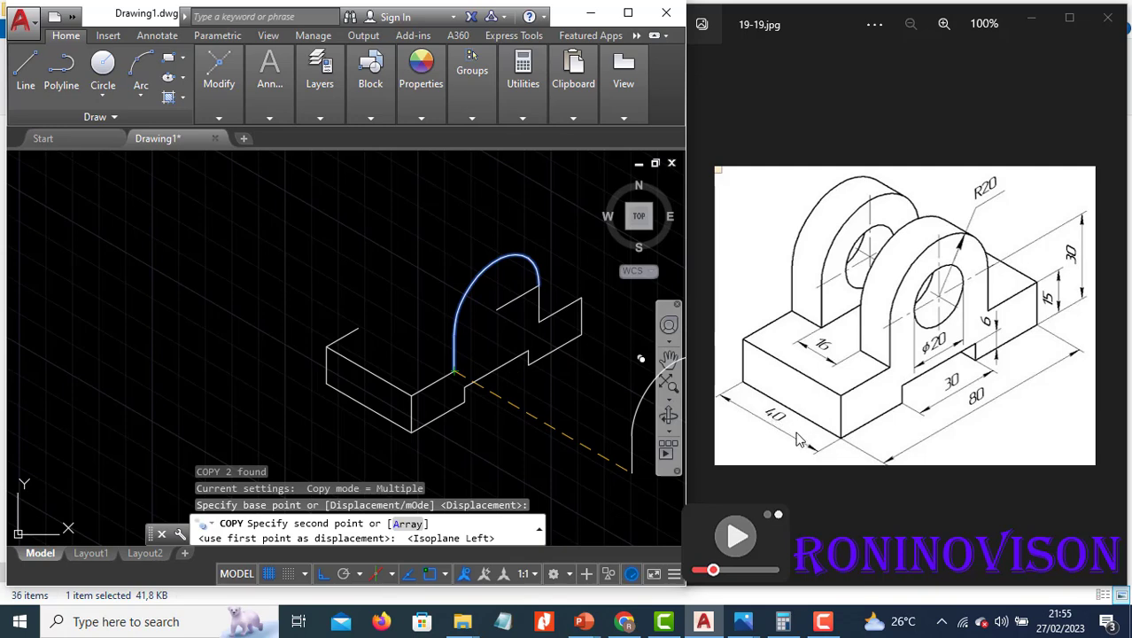
Step: Work out the lug thickness in Calculator by subtracting 16 from 40 and halving the result, and return to the drawing
click(783, 625)
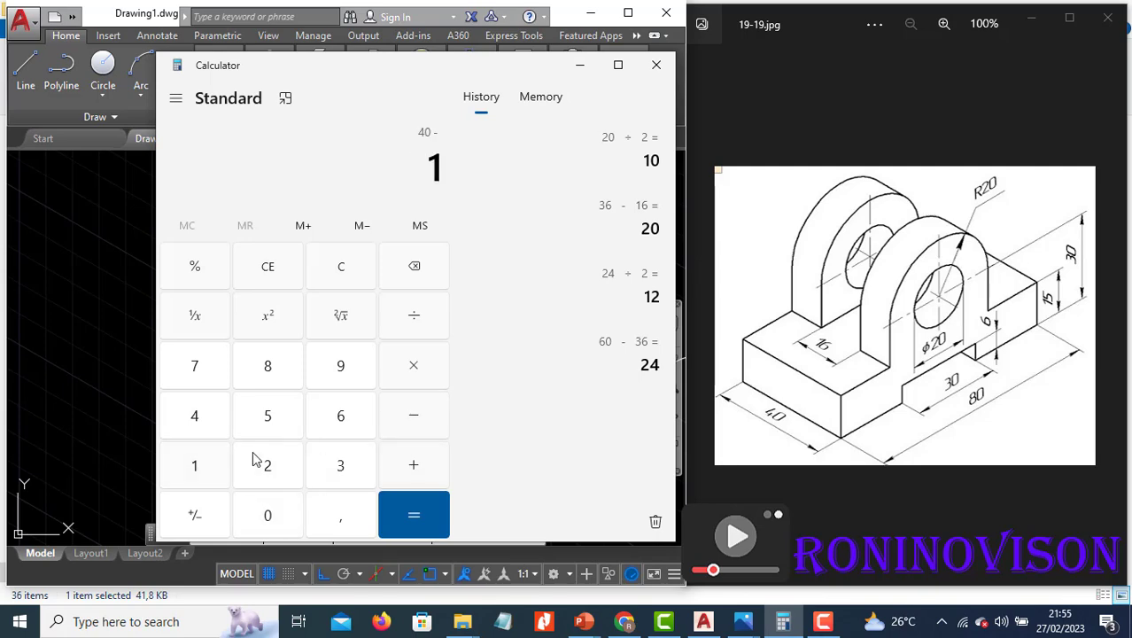
click(329, 427)
click(407, 510)
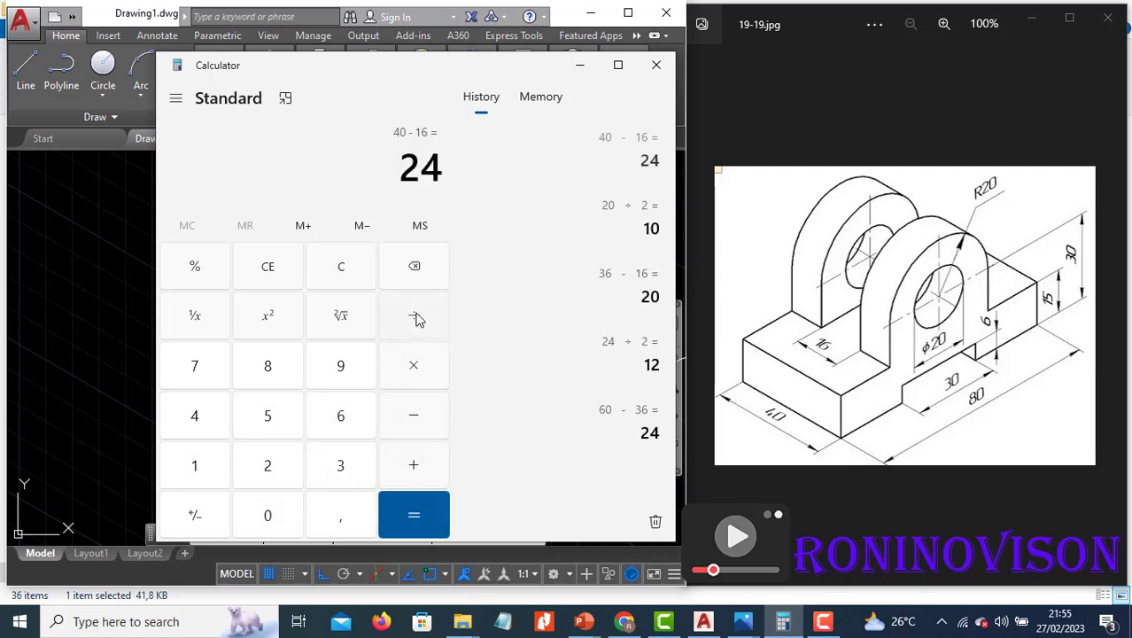
click(416, 516)
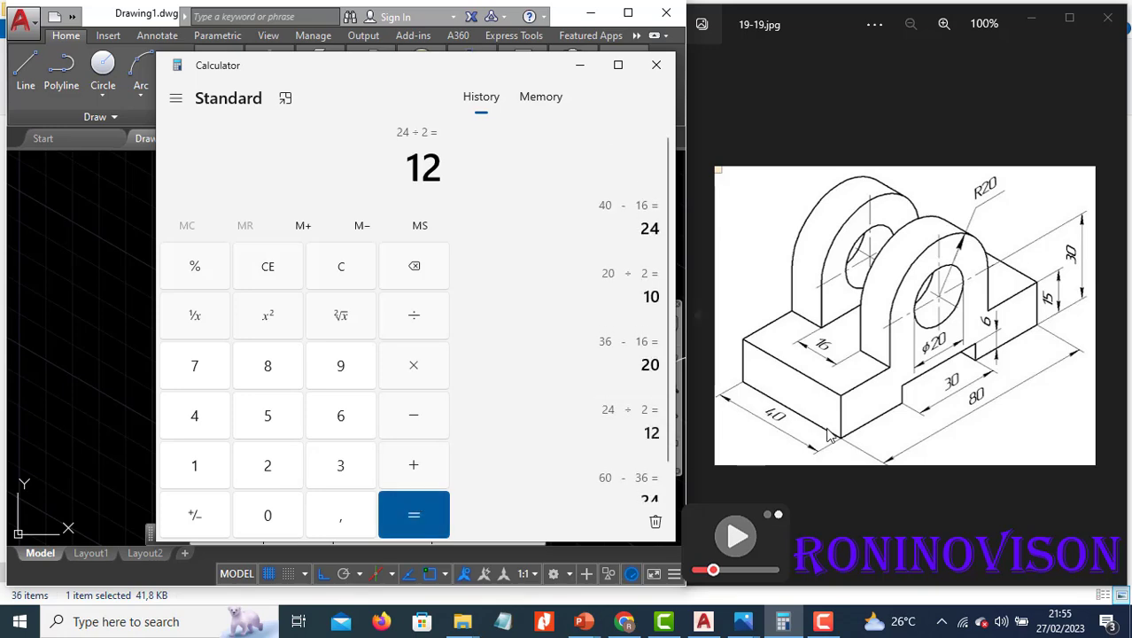
click(37, 321)
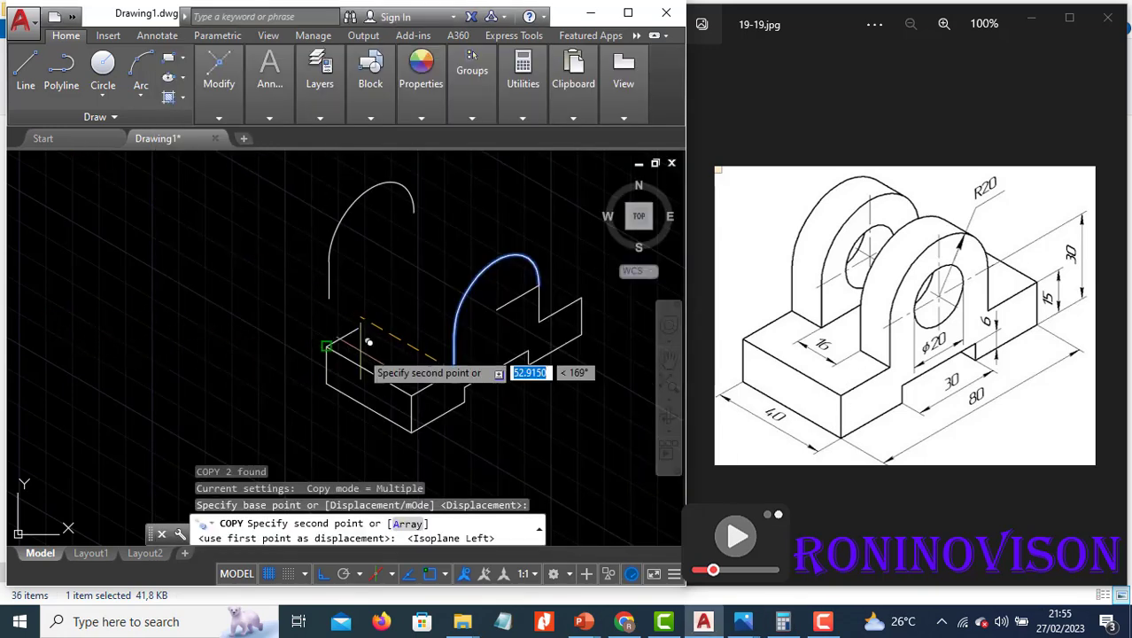
Step: Place copies of the arch and vertical edge 12, 28 and 40 units away at 150°
text(12)
key(Return)
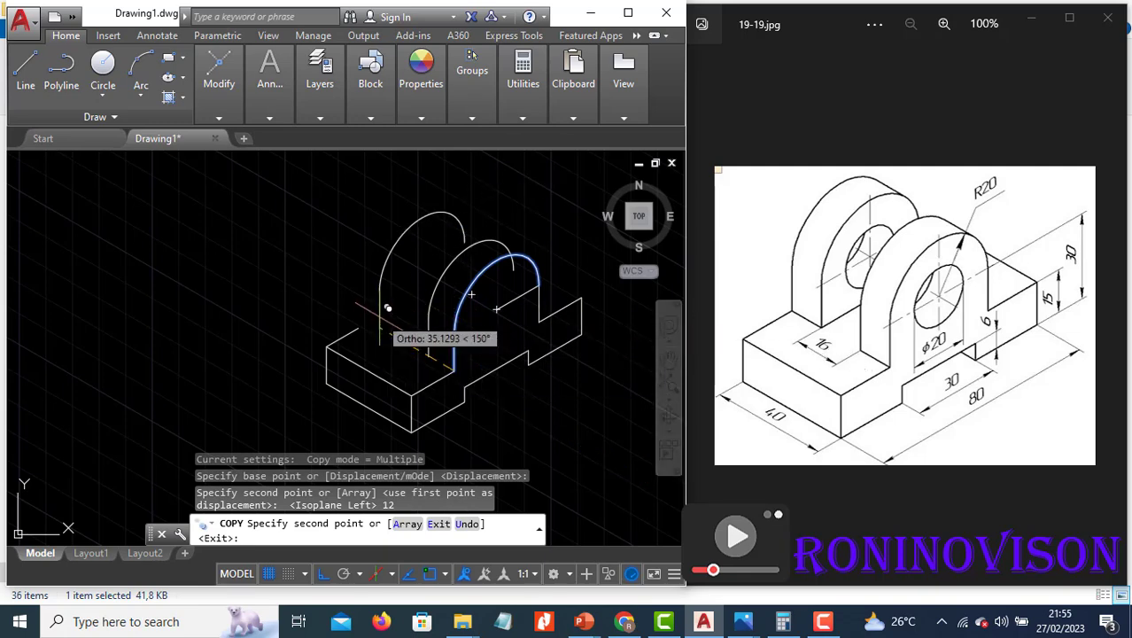
text(28)
key(Return)
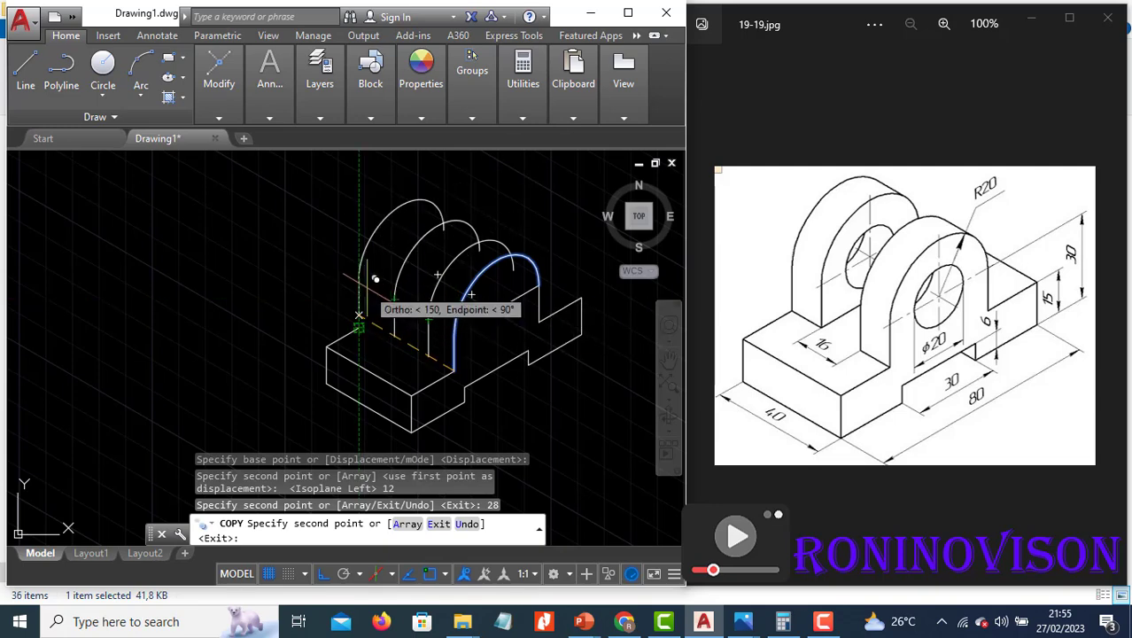
text(0)
key(Return)
key(Escape)
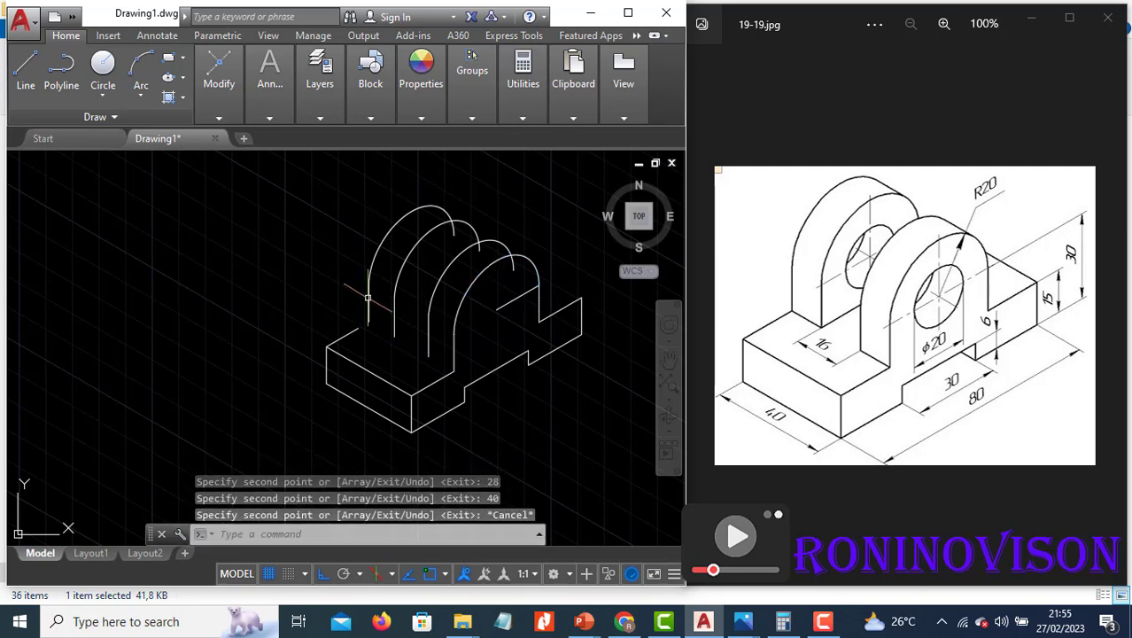
Step: Erase the short 15-unit line at the end face's rear upper corner
click(355, 346)
click(347, 326)
key(Return)
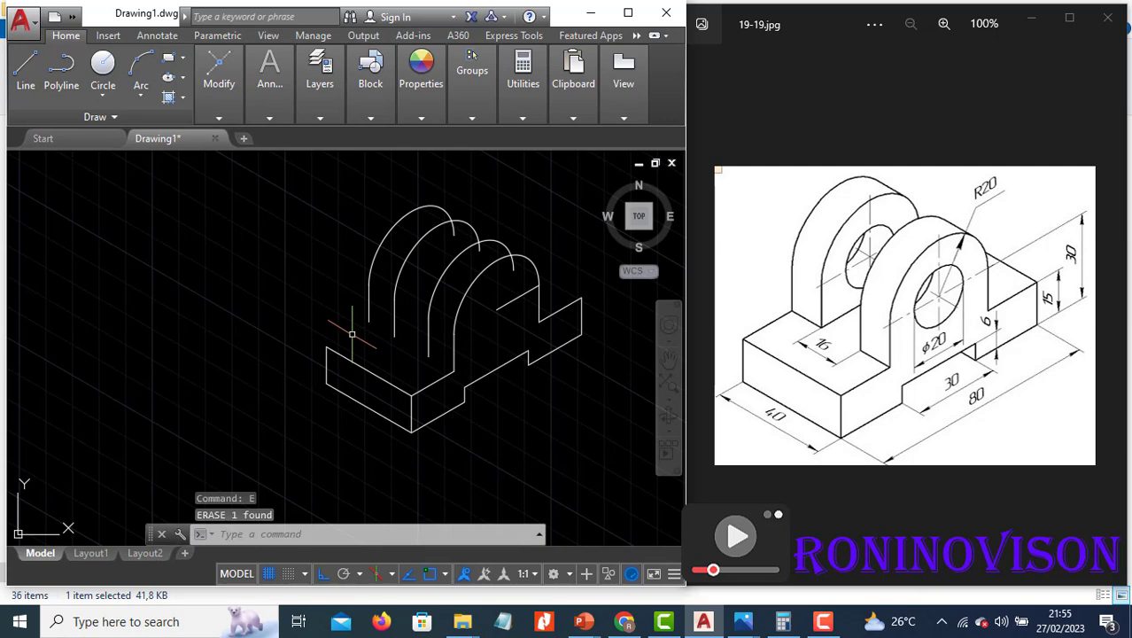
Step: On the top isoplane, draw a 20-unit line at 30° from the end face's rear upper corner to the rear arch
text(l)
key(Return)
click(327, 347)
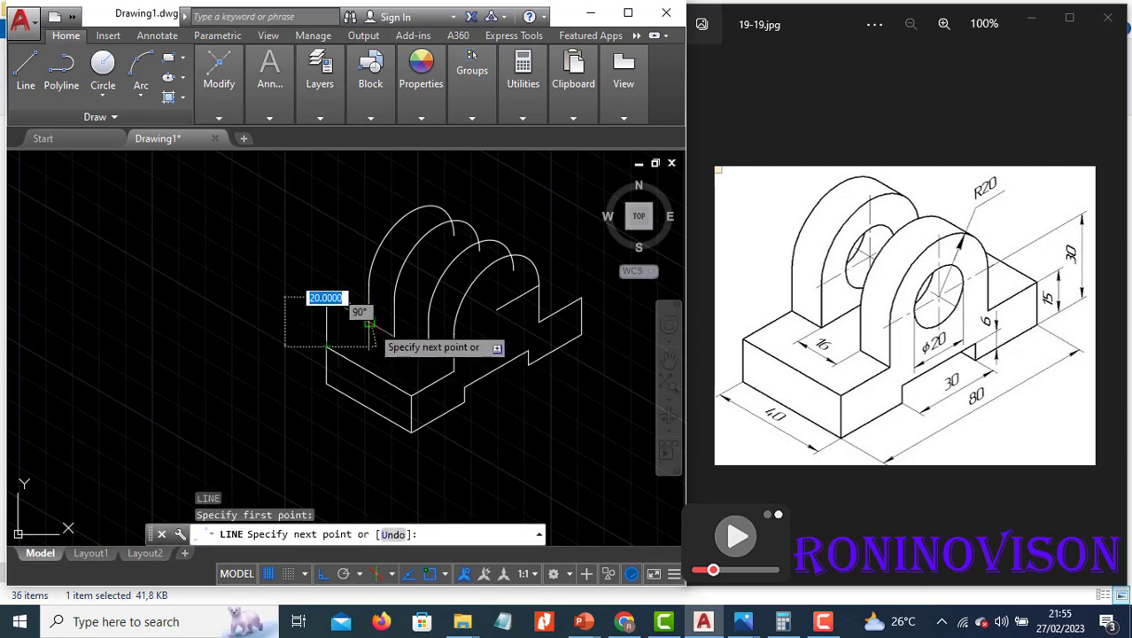
text(2)
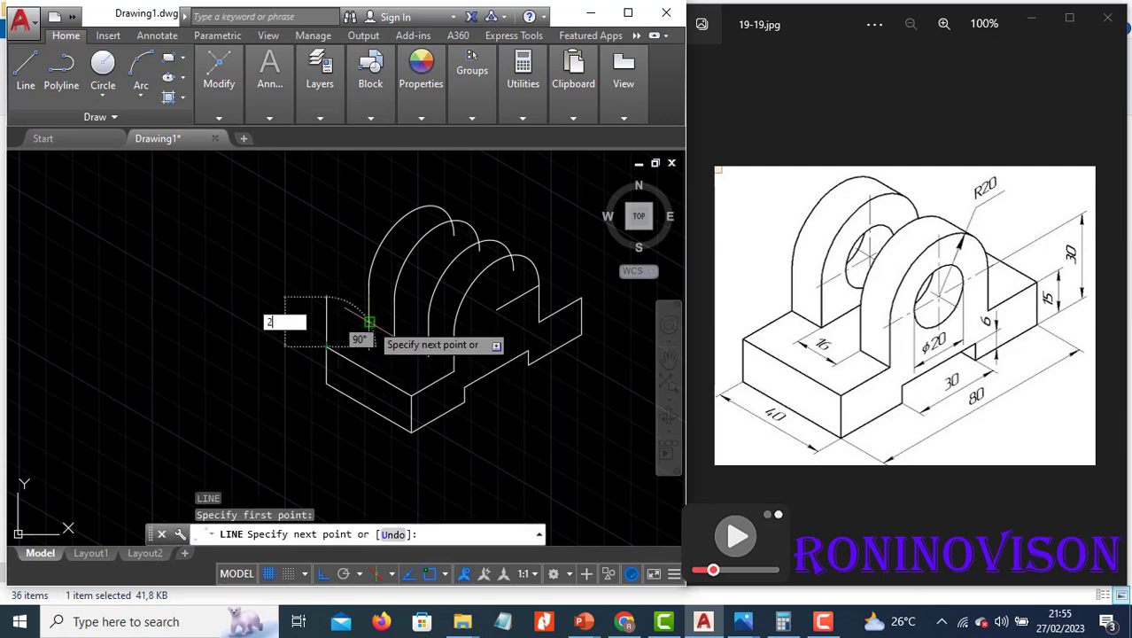
key(Escape)
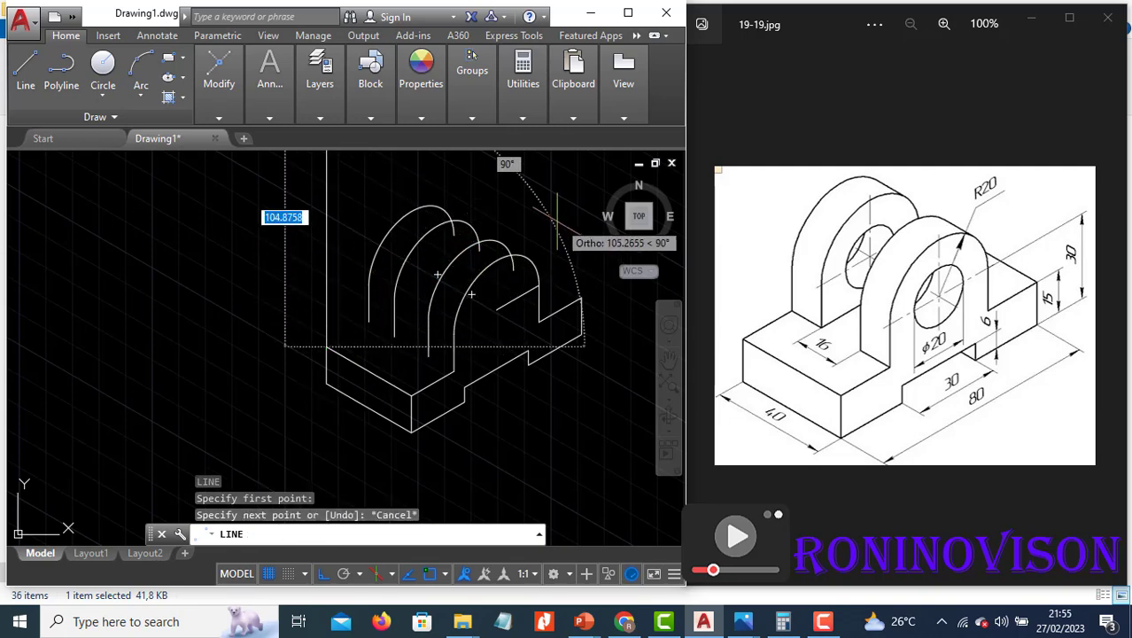
key(F5)
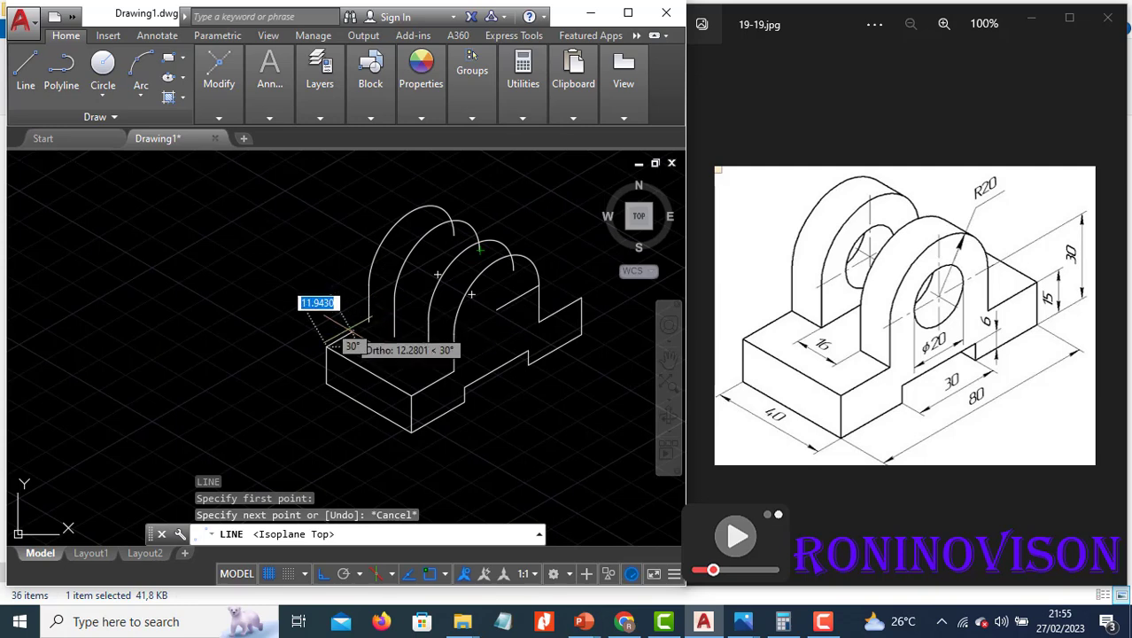
text(20)
key(Return)
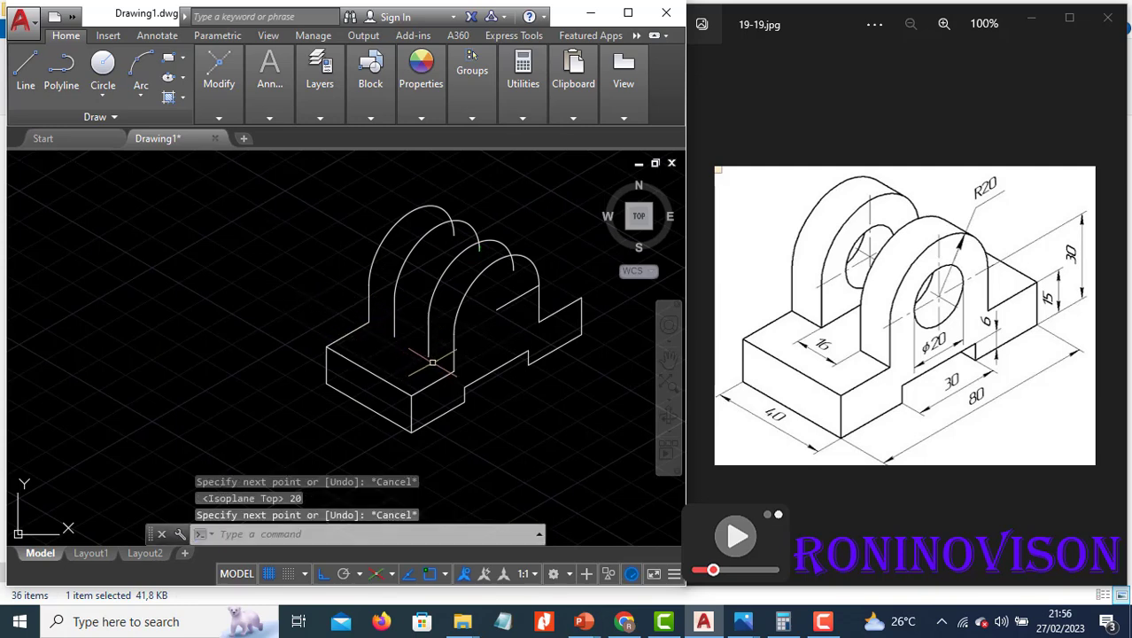
Step: Draw the bottom edge of each lug's end by joining the lower ends of its two vertical lines
key(space)
click(395, 336)
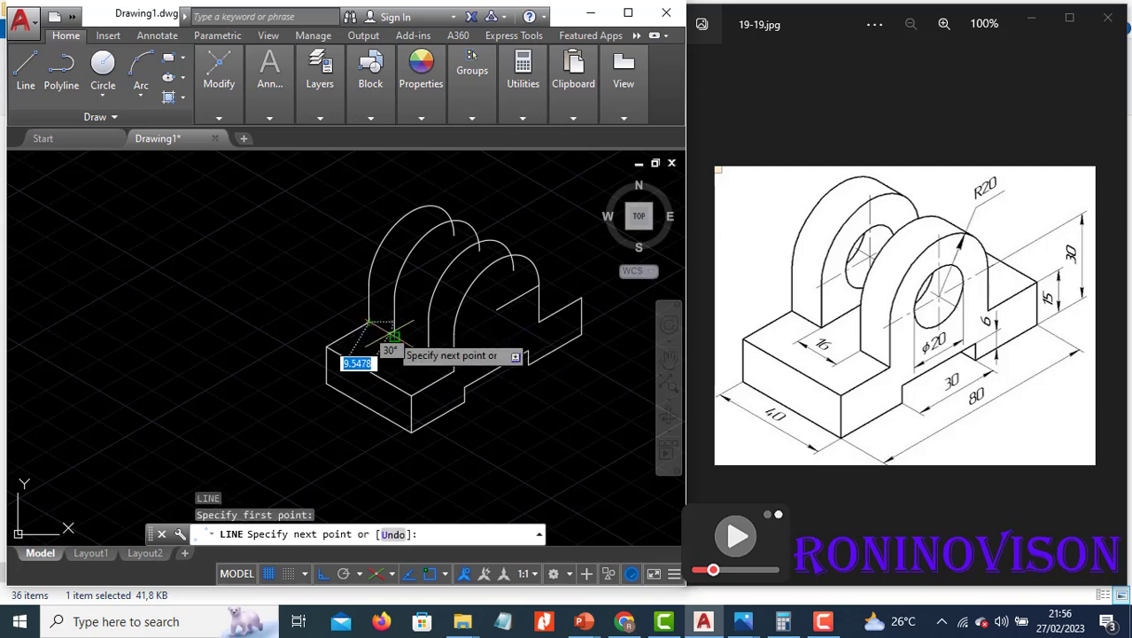
key(space)
key(space)
click(429, 356)
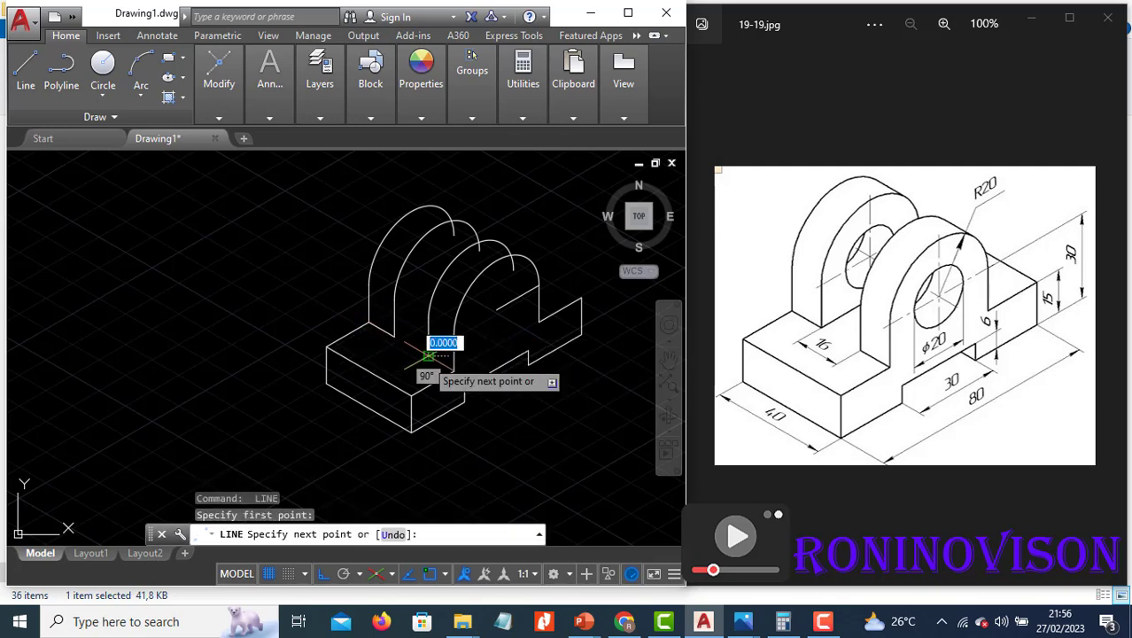
click(453, 369)
key(space)
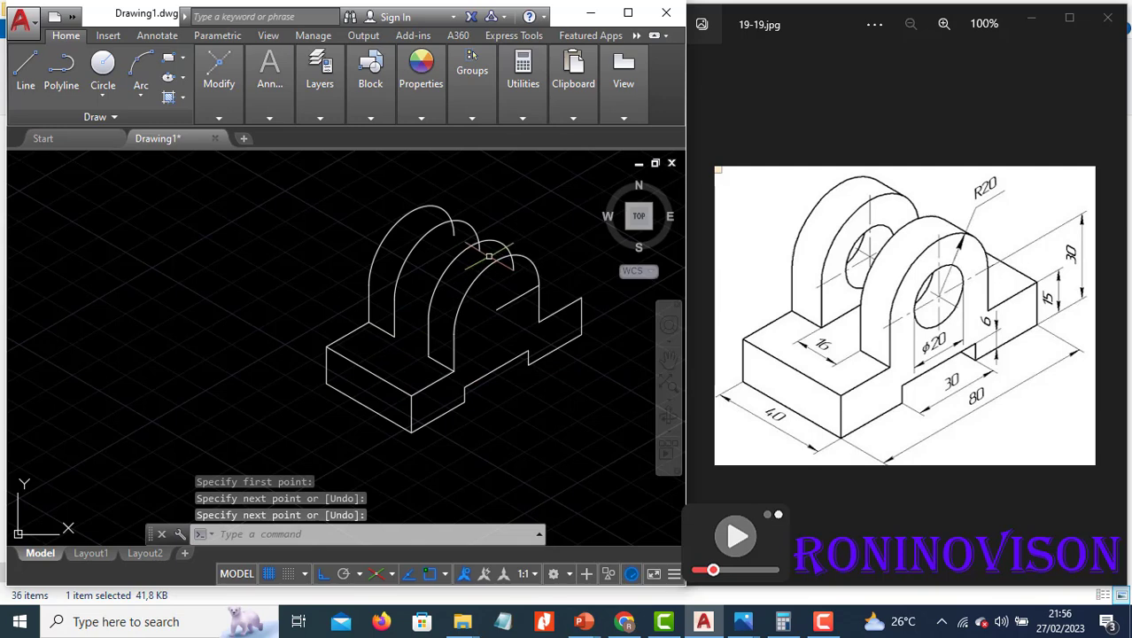
Step: Join the two arches of each lug with a short line along the far side of its rounded top
key(space)
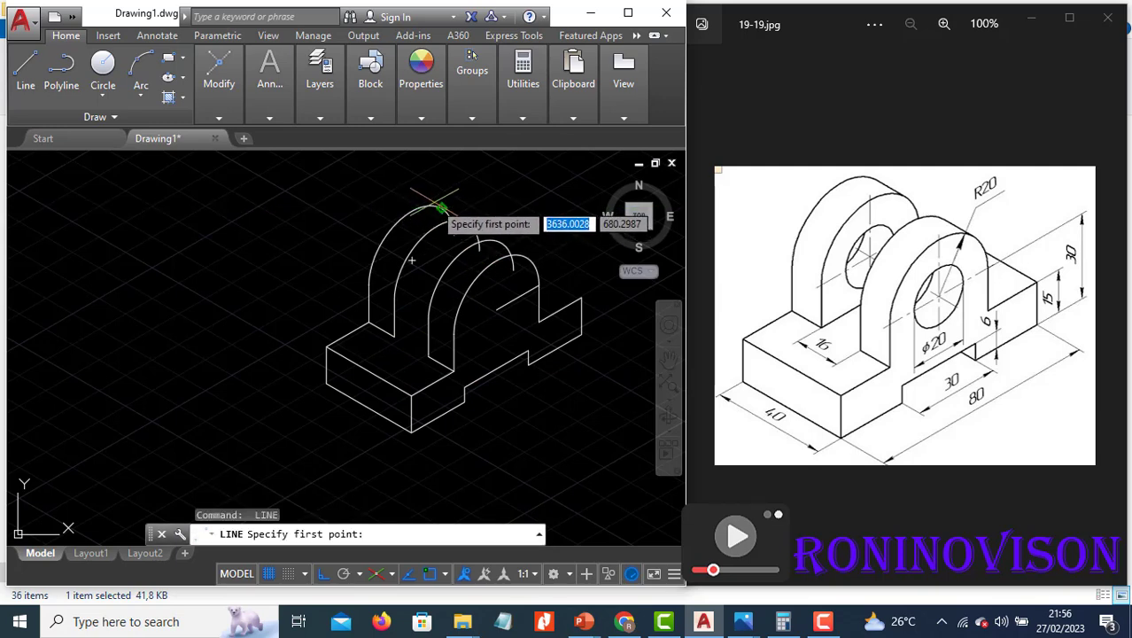
click(442, 209)
click(468, 223)
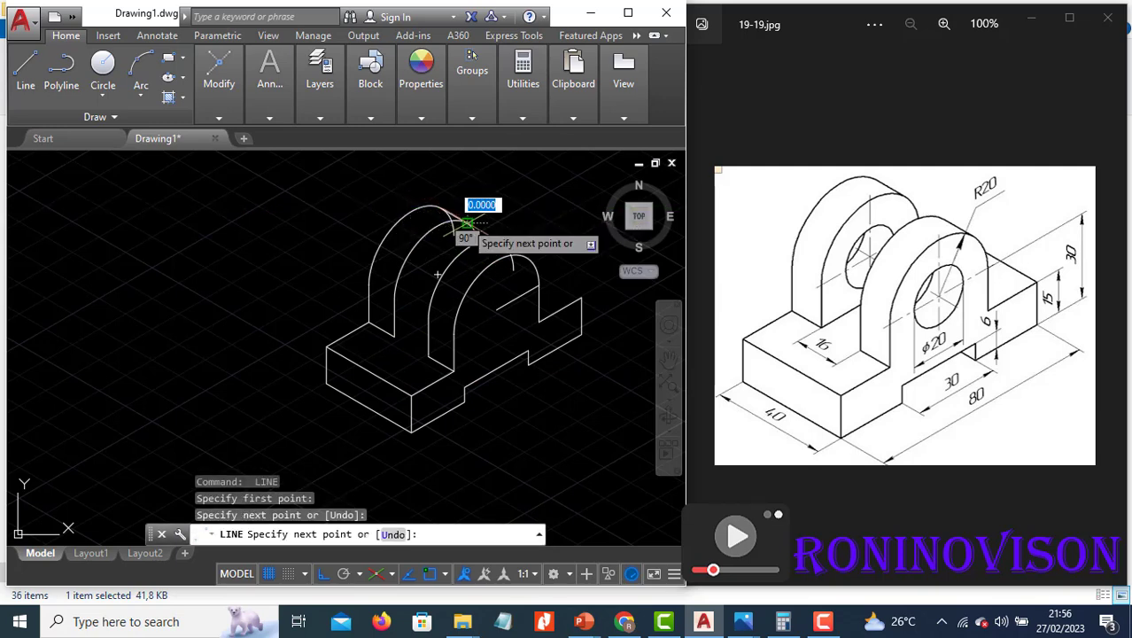
key(space)
key(space)
click(501, 241)
click(530, 256)
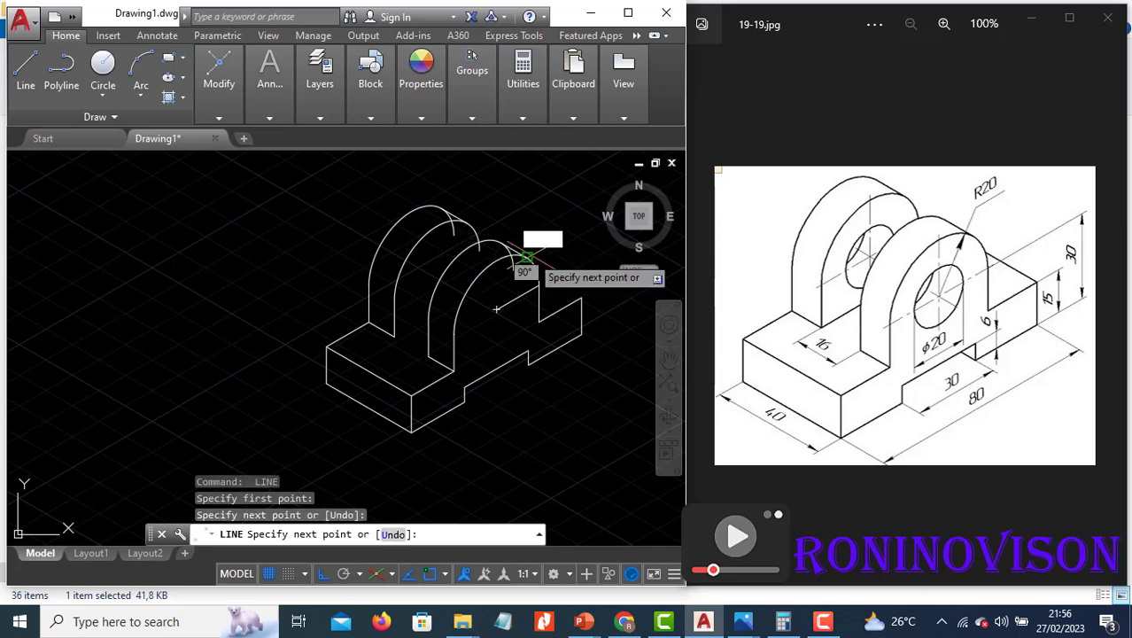
key(space)
Step: Trim the hidden arch ends lying behind the joining lines on both lugs
text(t)
key(space)
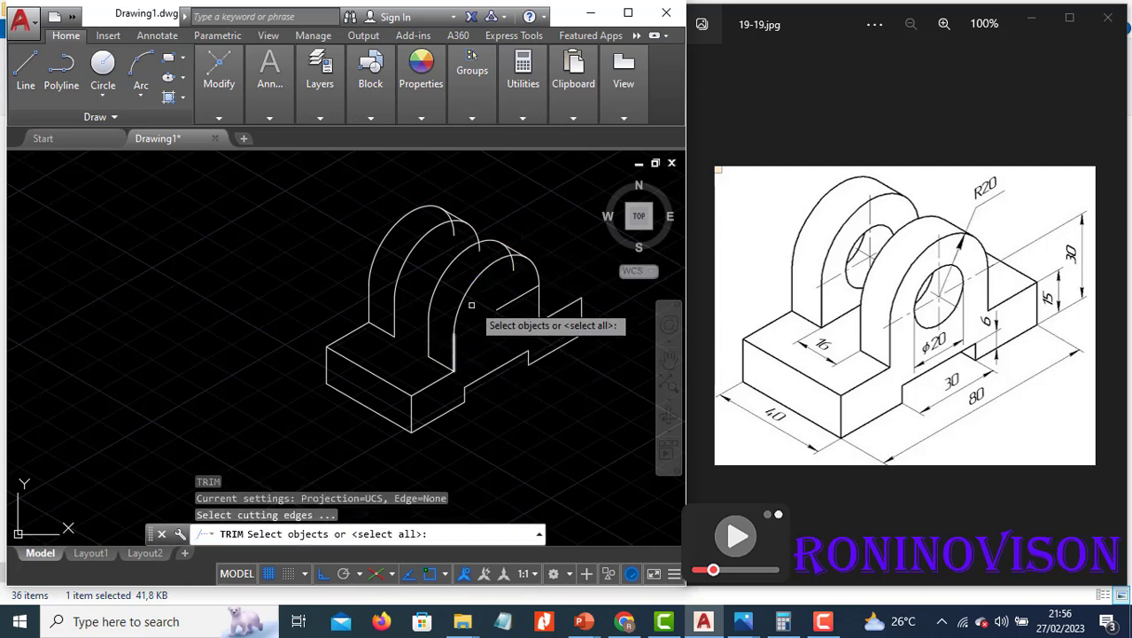
key(space)
click(507, 257)
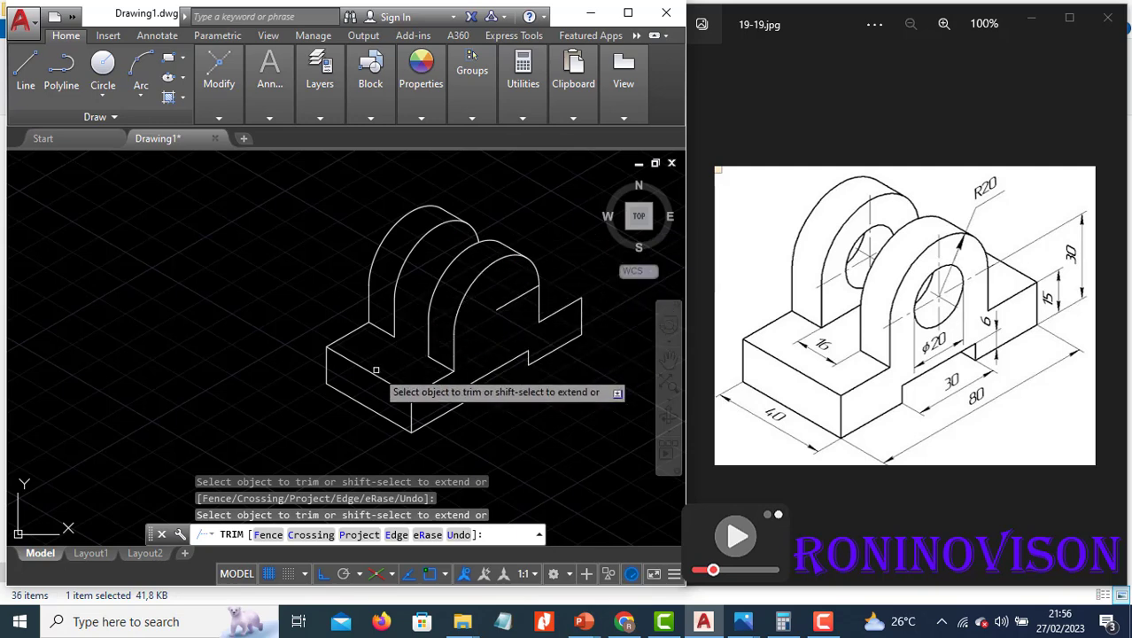
key(Escape)
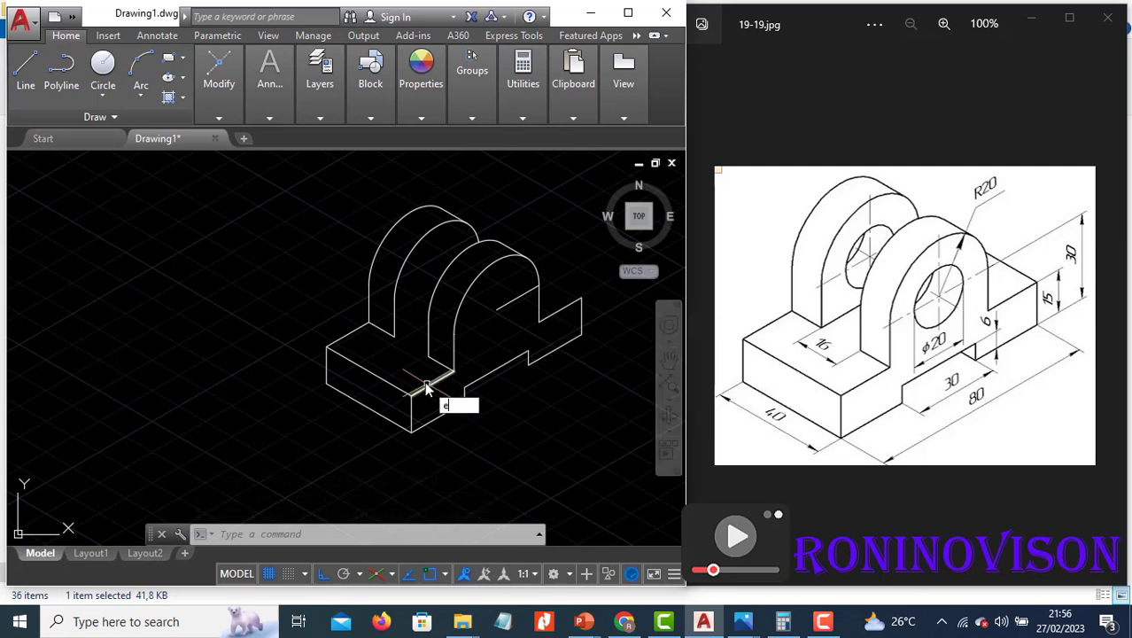
text(el)
key(Return)
click(501, 309)
key(Escape)
Step: Draw an isocircle of radius 10 on the right isoplane in the front lug's outer face, centred on the inner end of the guide line
text(e)
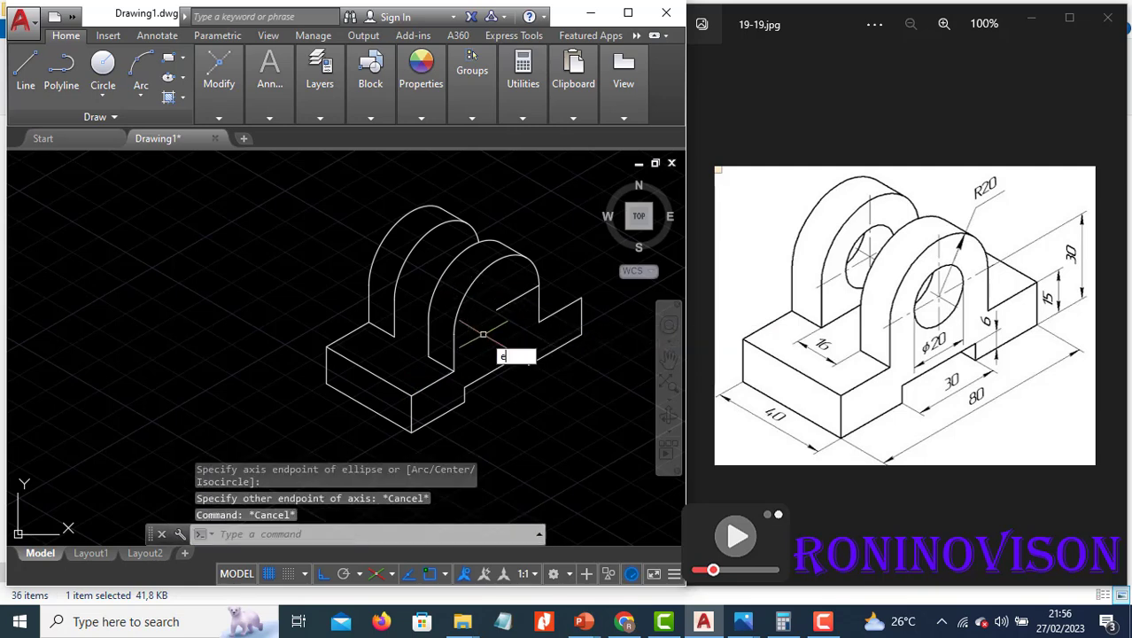
text(l)
key(Return)
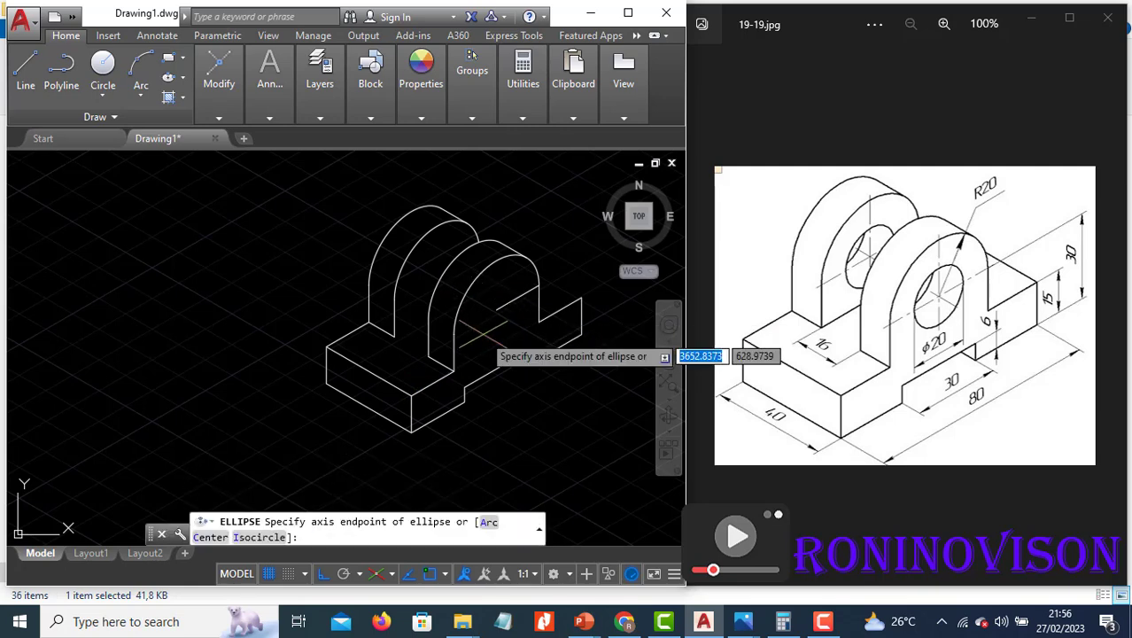
click(251, 538)
click(496, 309)
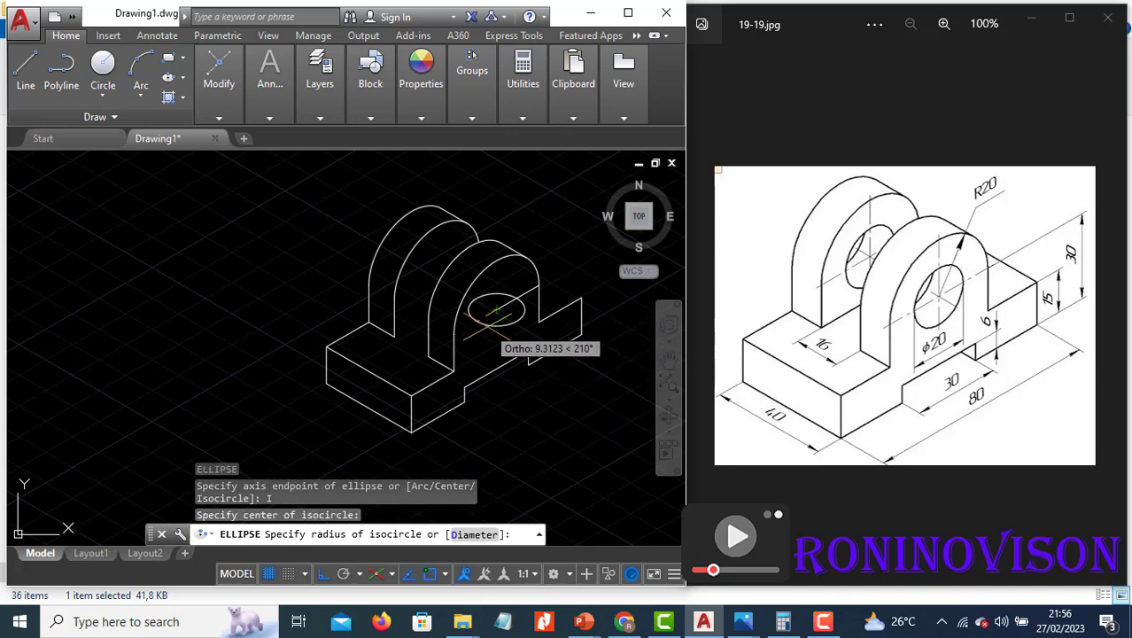
key(F5)
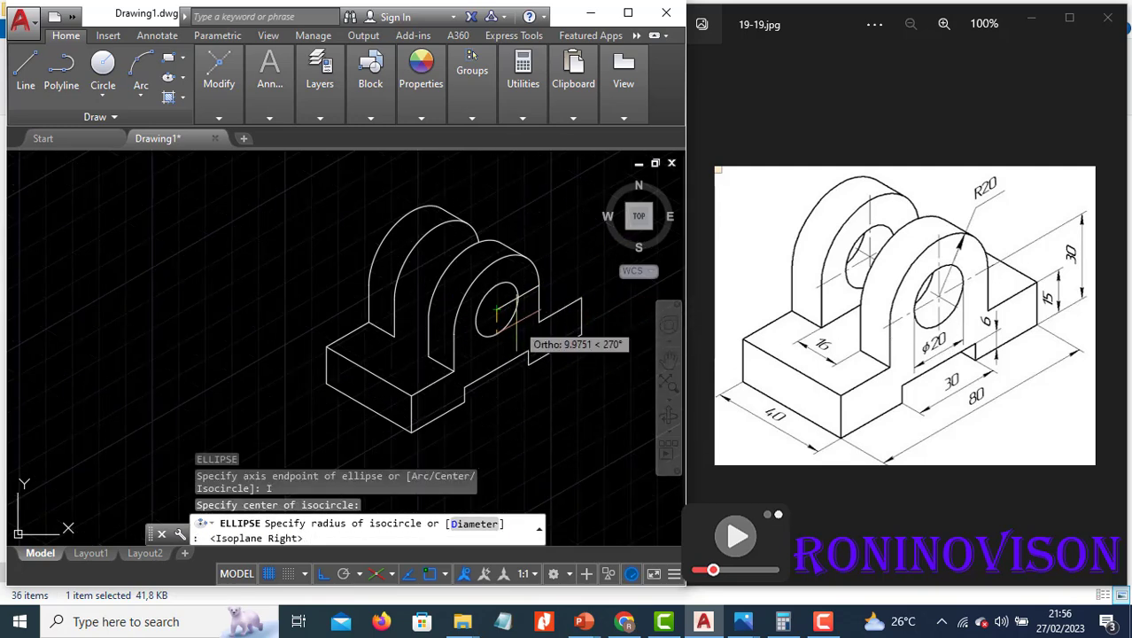
text(10)
key(Return)
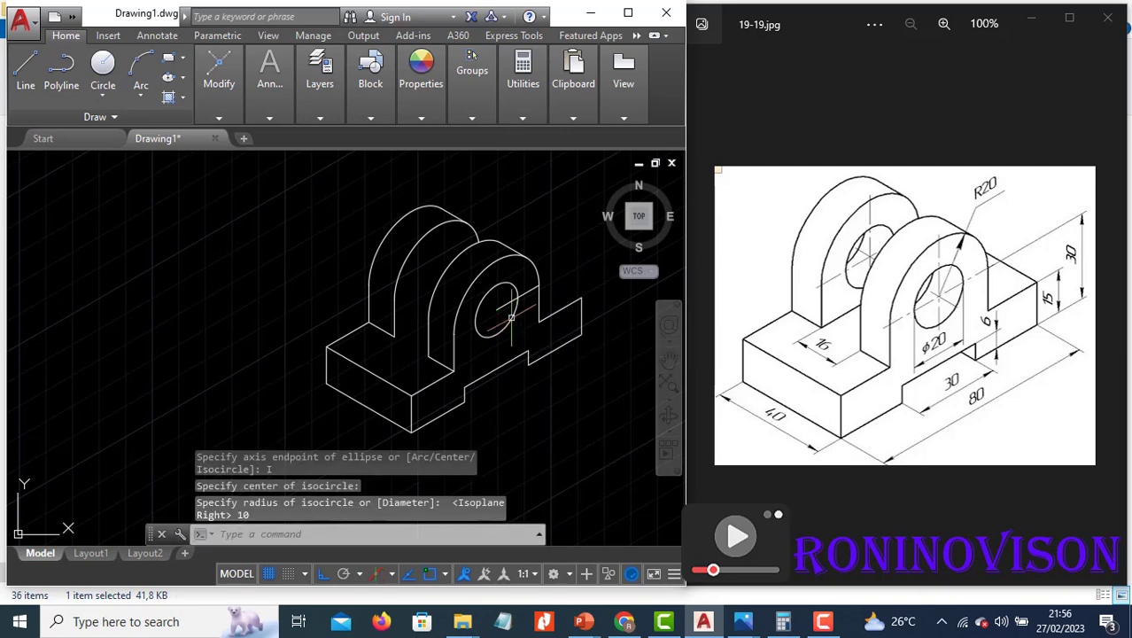
Step: Copy the hole ellipse to the other three lug faces, using the lugs' lower corners as base and destination points
click(496, 348)
click(481, 335)
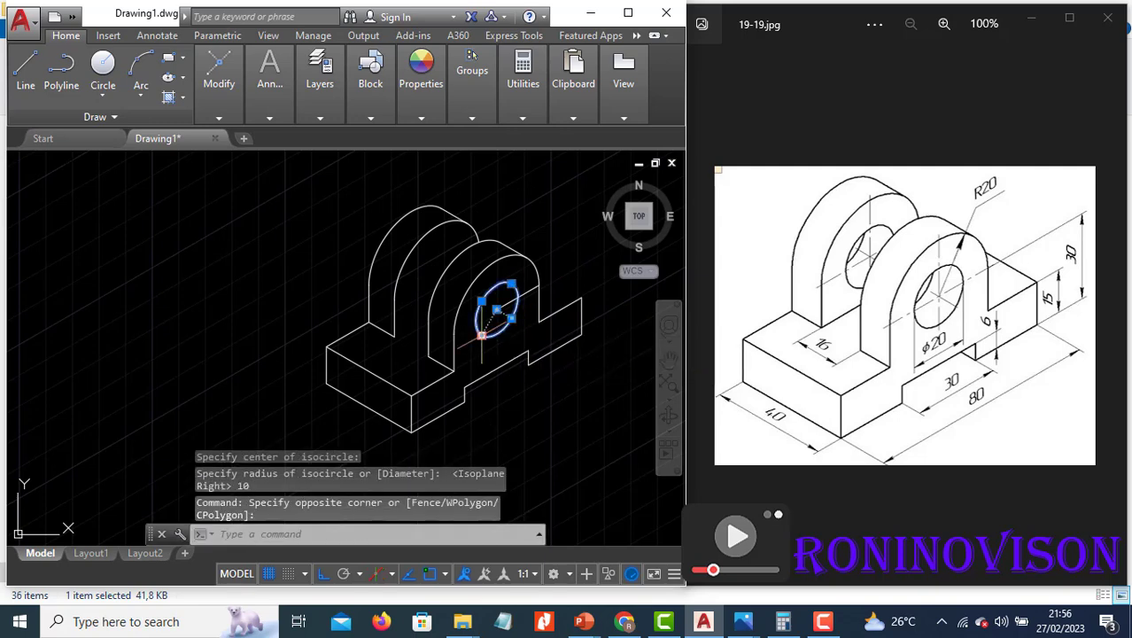
text(co)
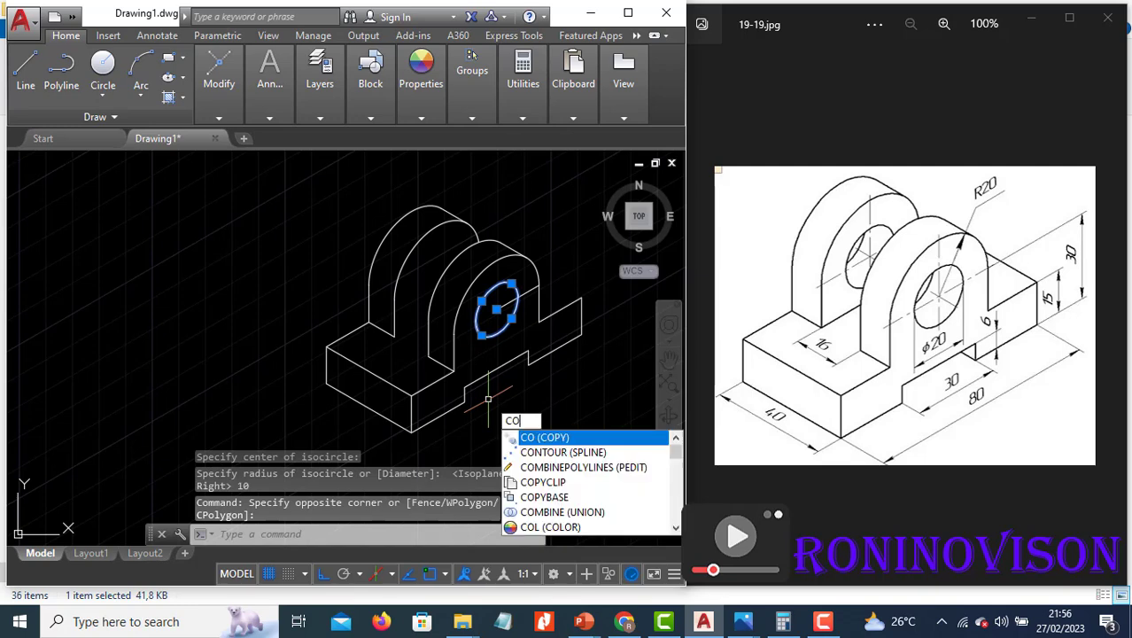
key(Return)
click(452, 372)
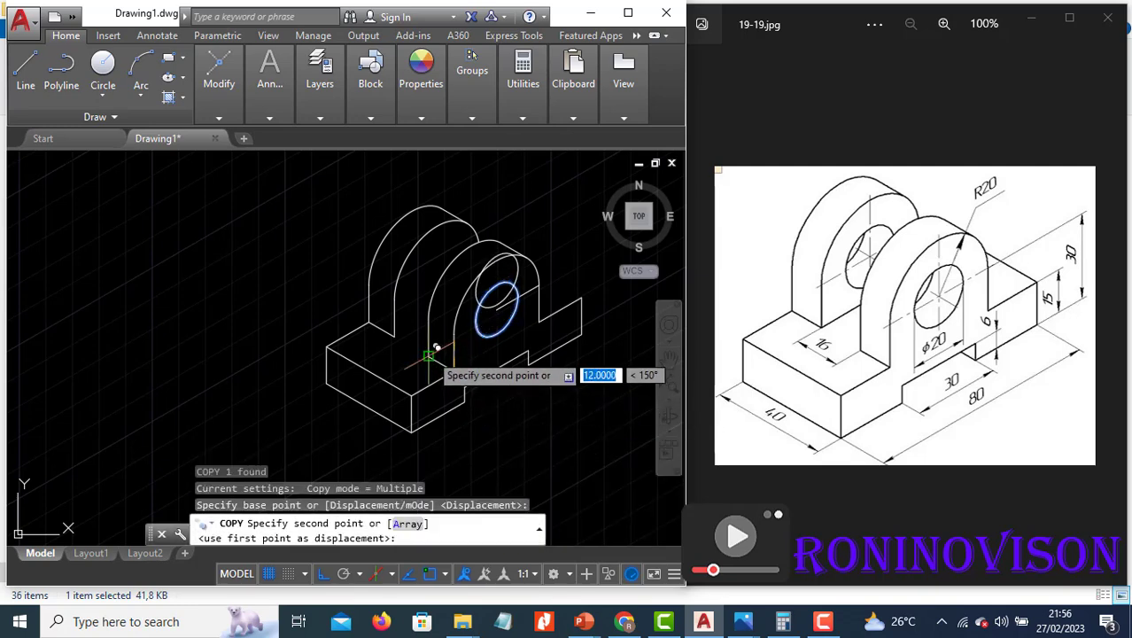
click(429, 357)
click(394, 335)
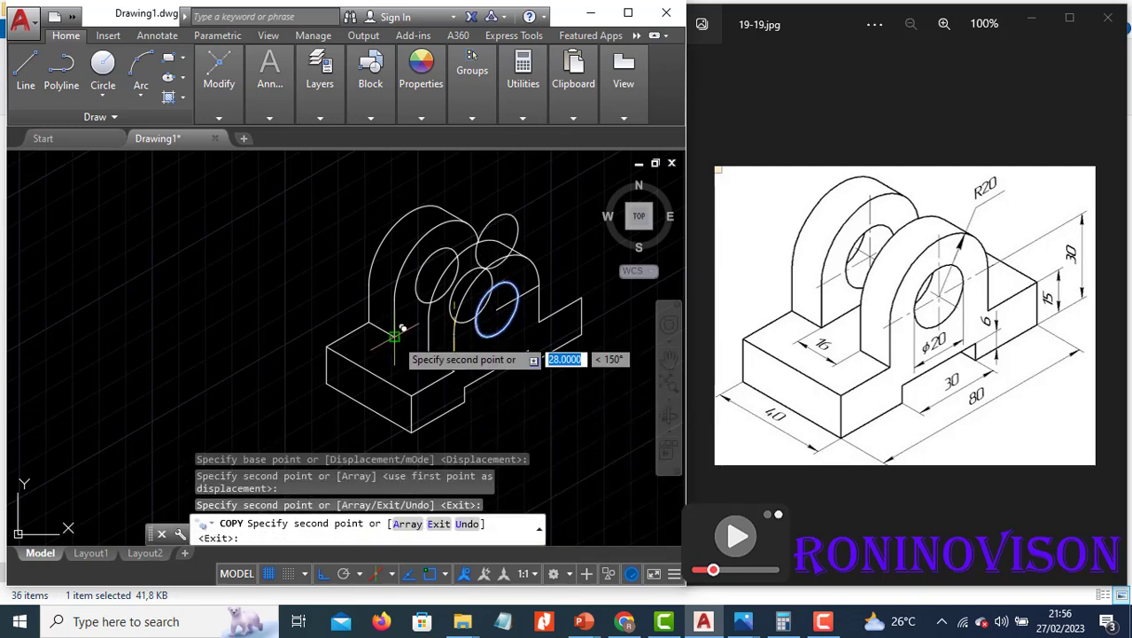
click(370, 321)
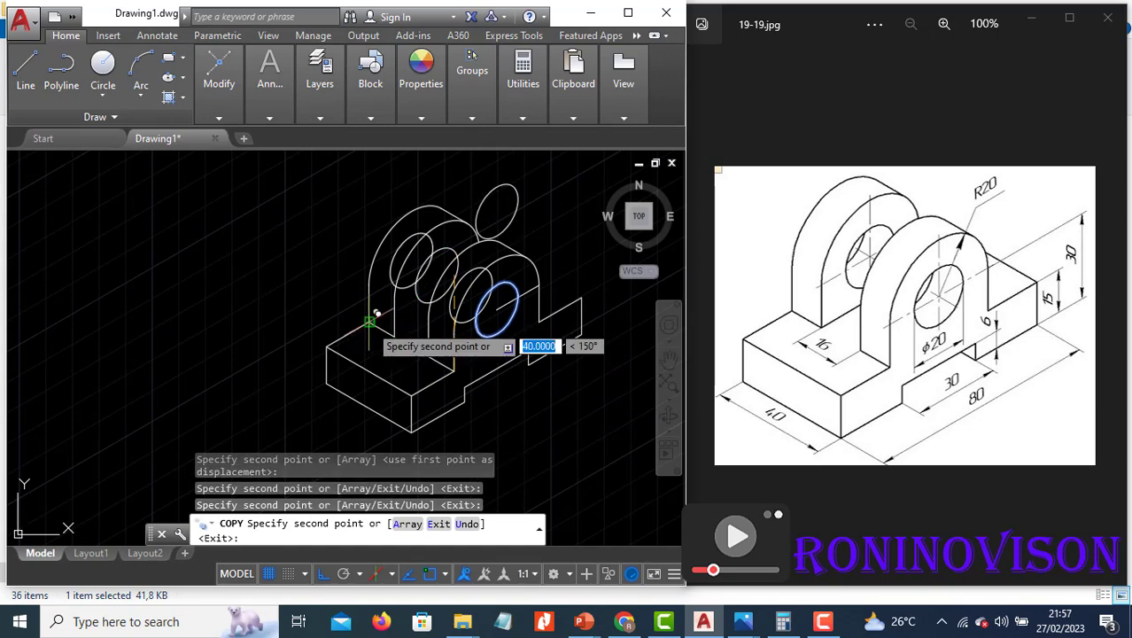
key(Escape)
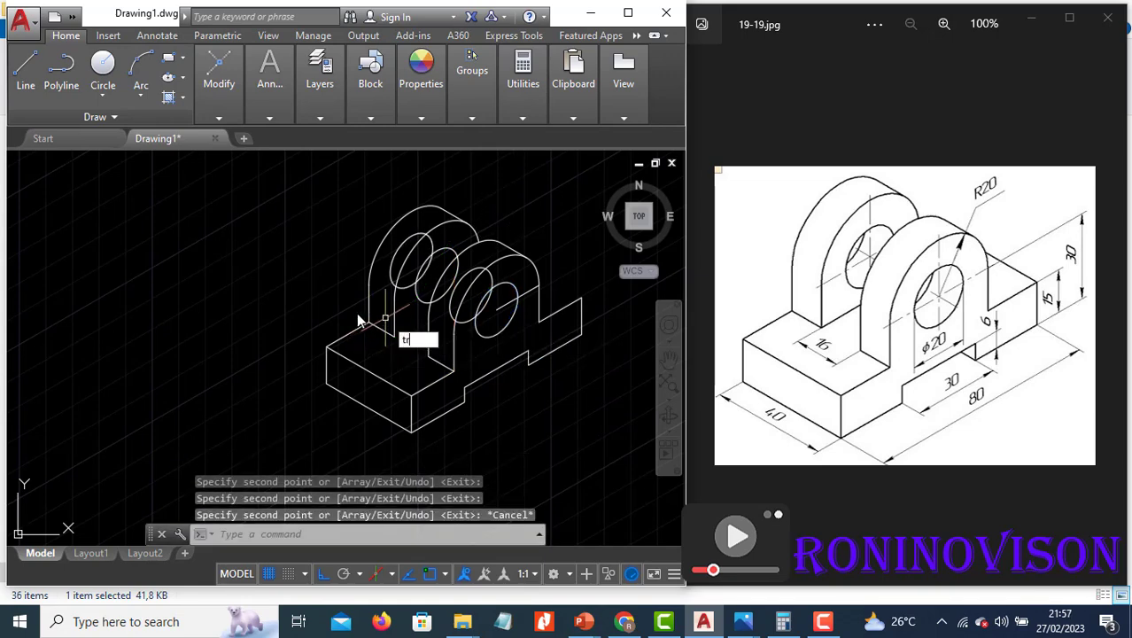
Step: Trim the hidden portions of the copied hole ellipses on both lugs, leaving only the arcs visible through the openings
text(tr)
key(Return)
key(Return)
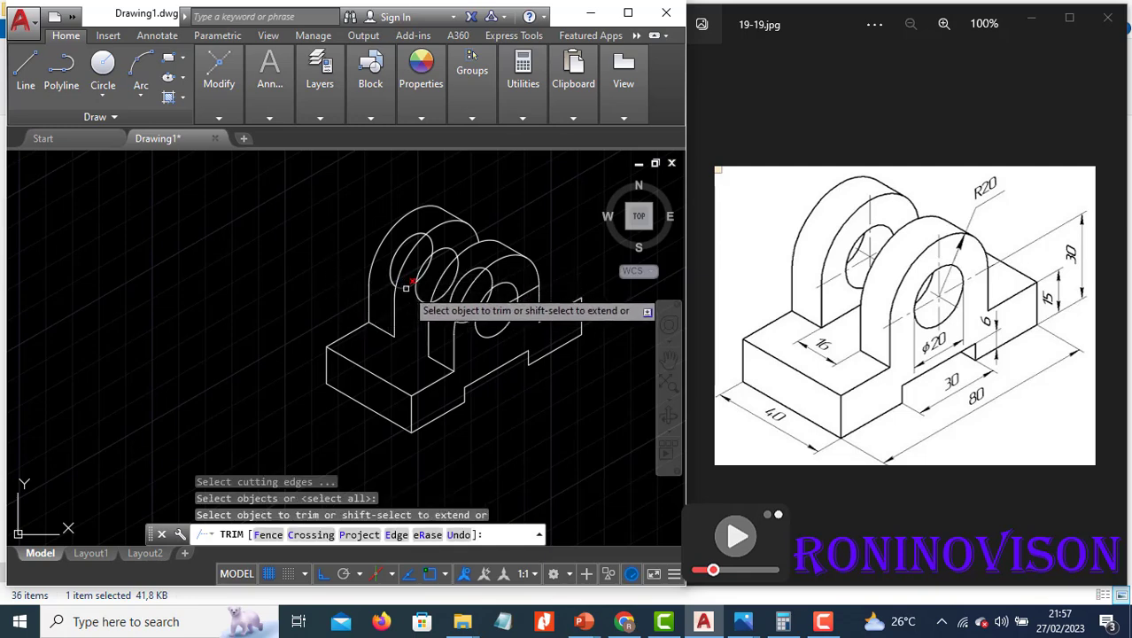
click(406, 286)
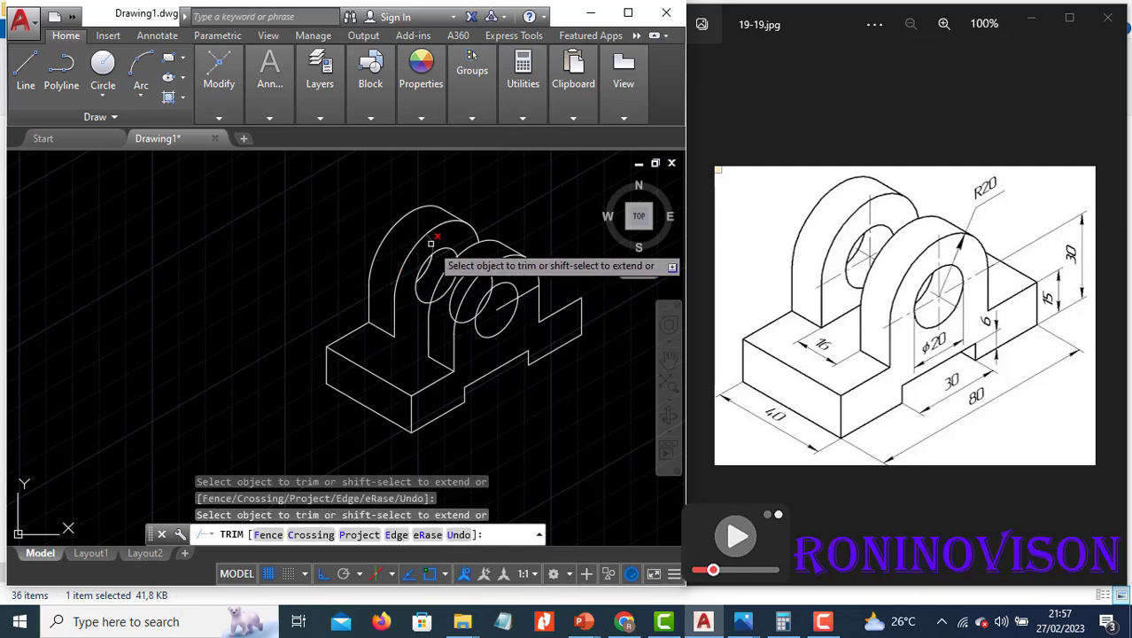
click(450, 293)
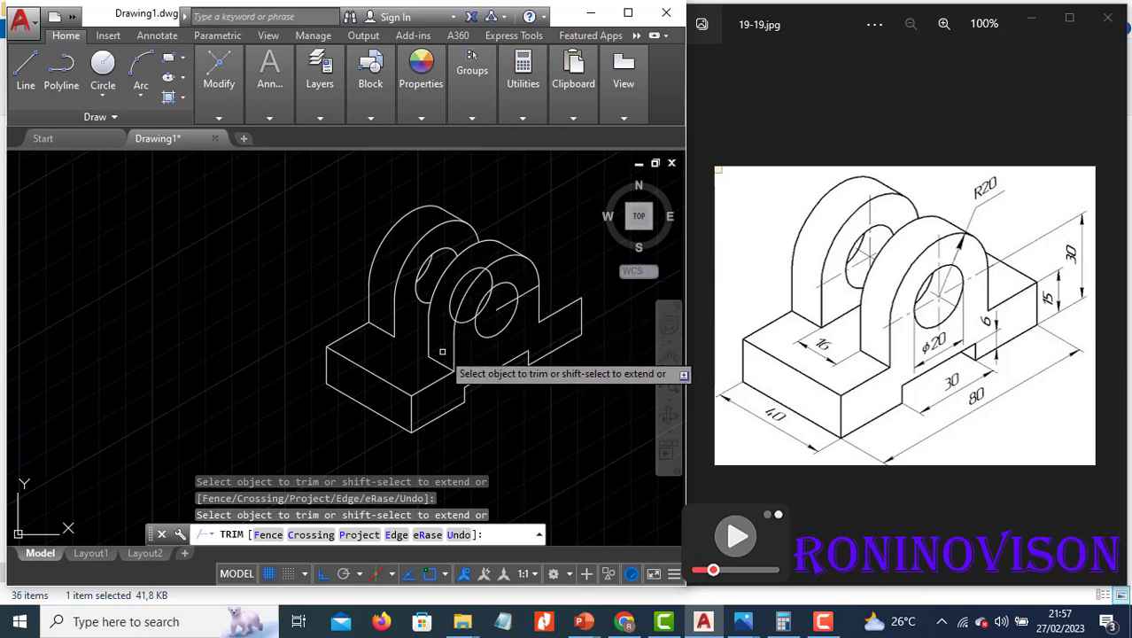
click(454, 305)
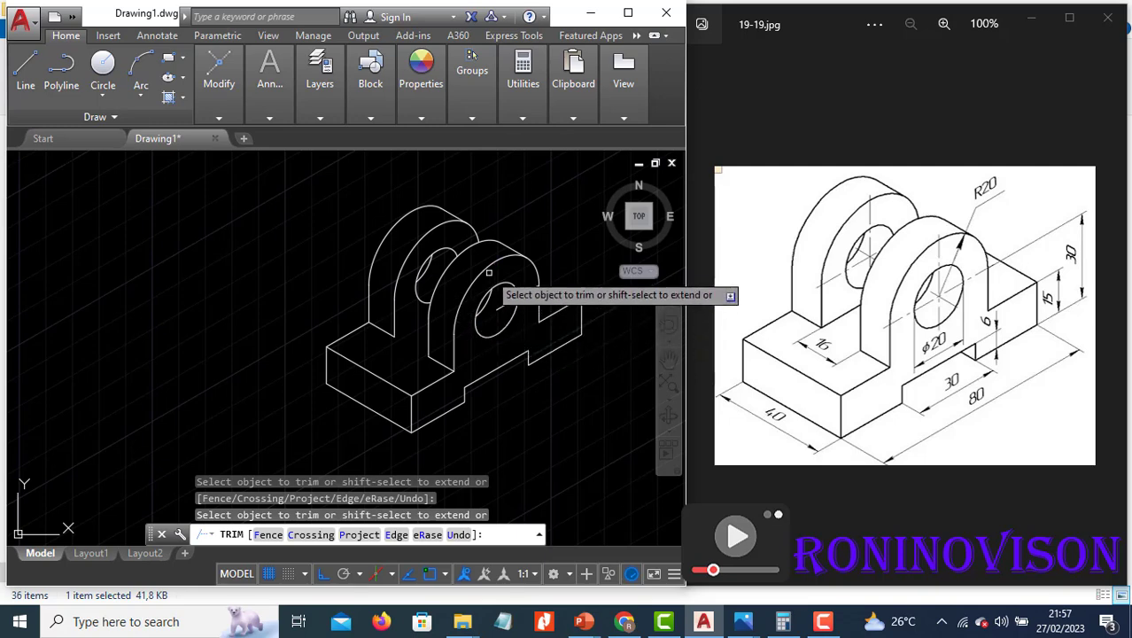
key(Escape)
Step: Erase the guide line running from the front hole's centre to the lug's arch
click(501, 305)
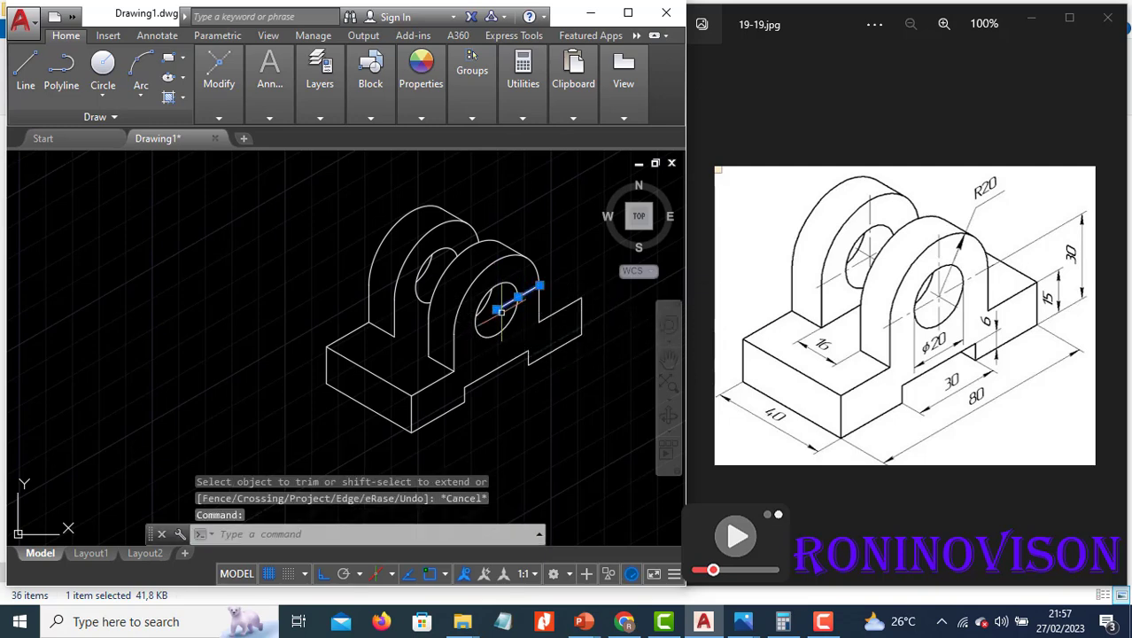
text(e)
key(Return)
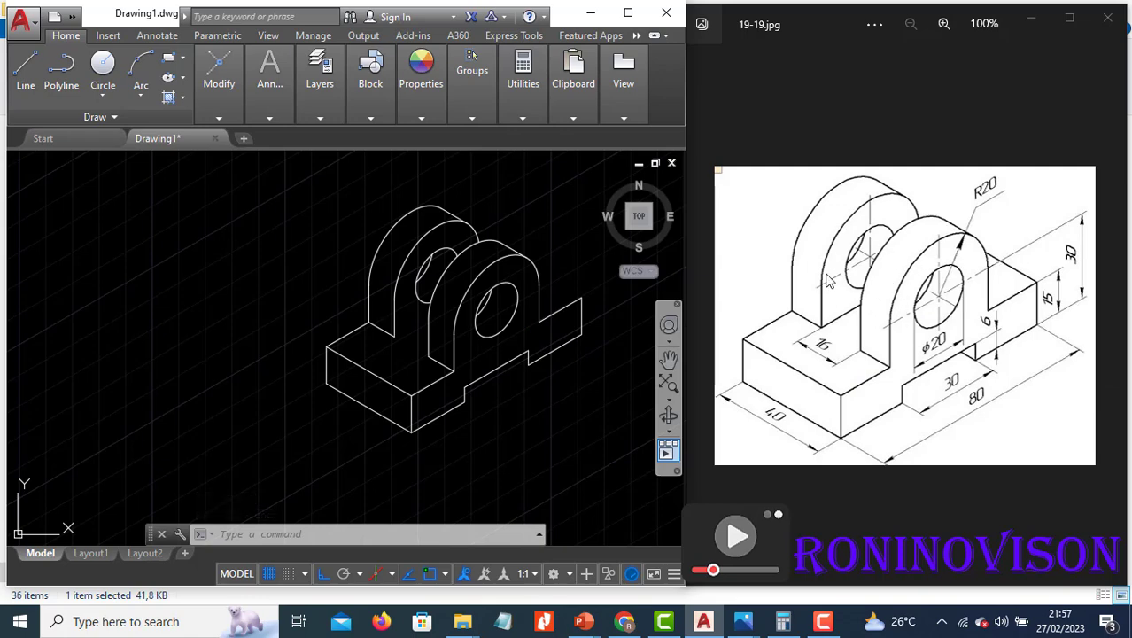
Step: On the left isoplane, draw the base's rear top edge at 150° from its far upper corner, and trim the part overlapping the front lug
text(l)
key(Return)
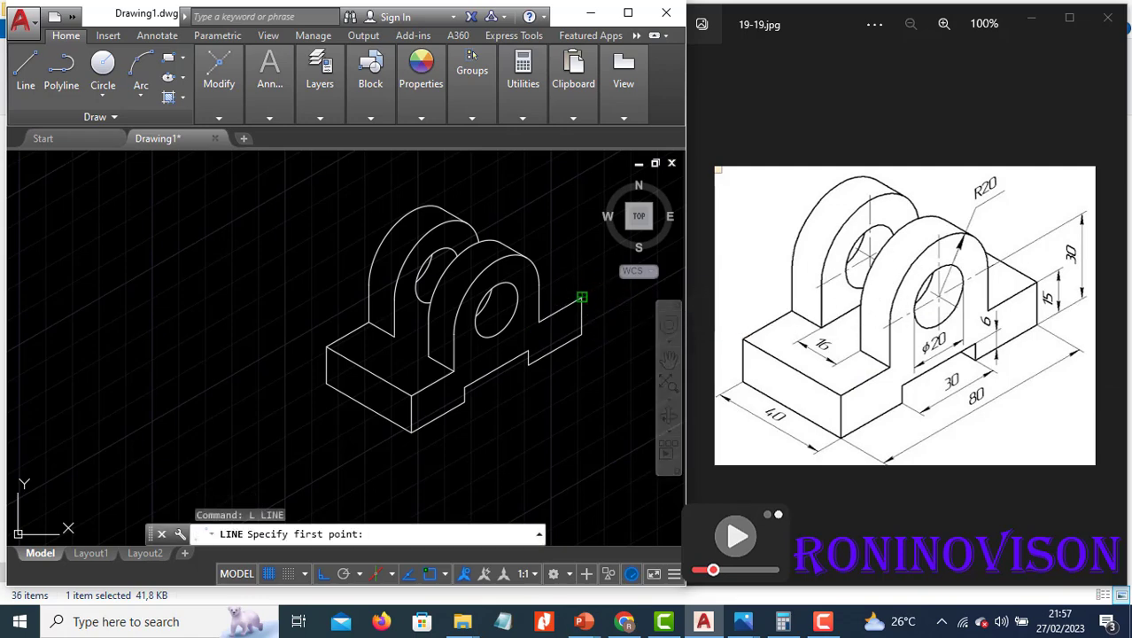
click(581, 299)
scroll(501, 270, up, 4)
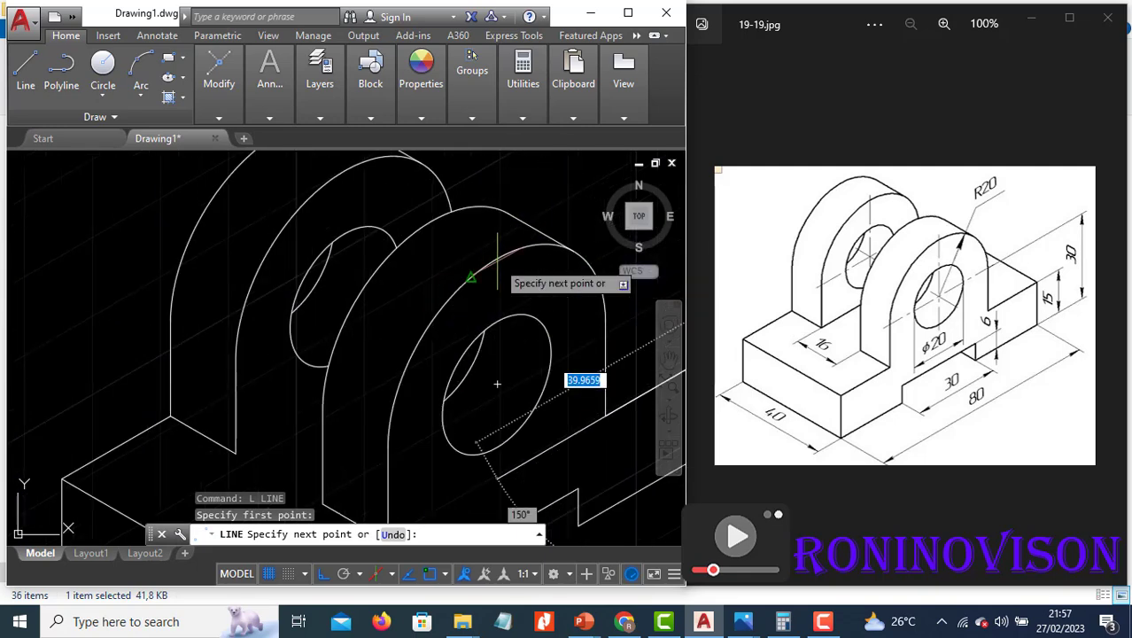
scroll(522, 299, down, 4)
key(F5)
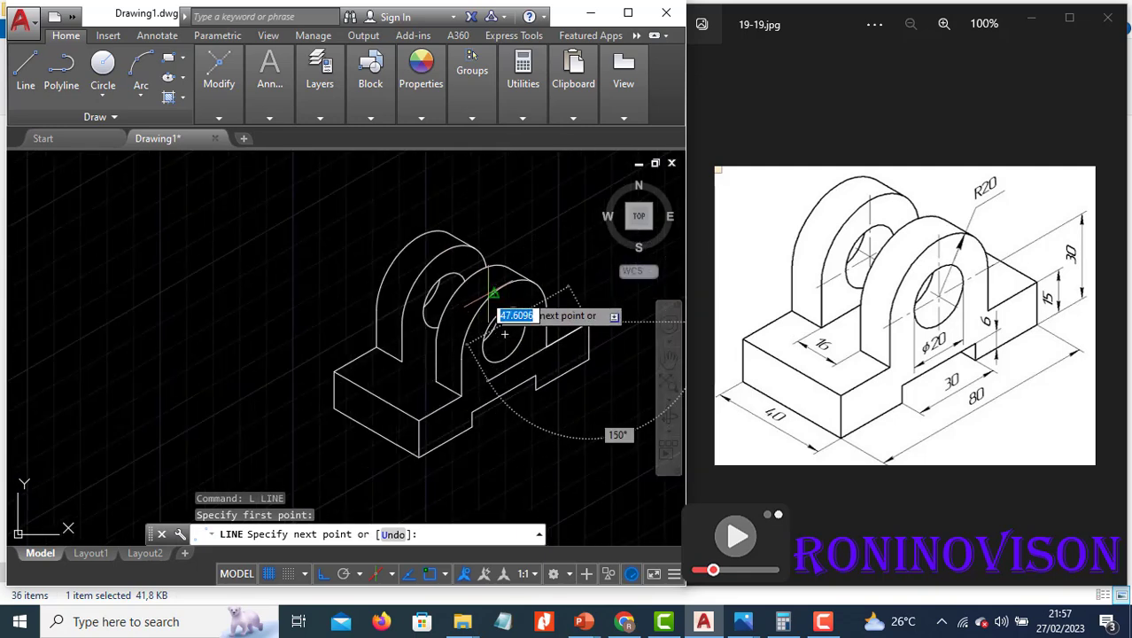
scroll(515, 302, up, 2)
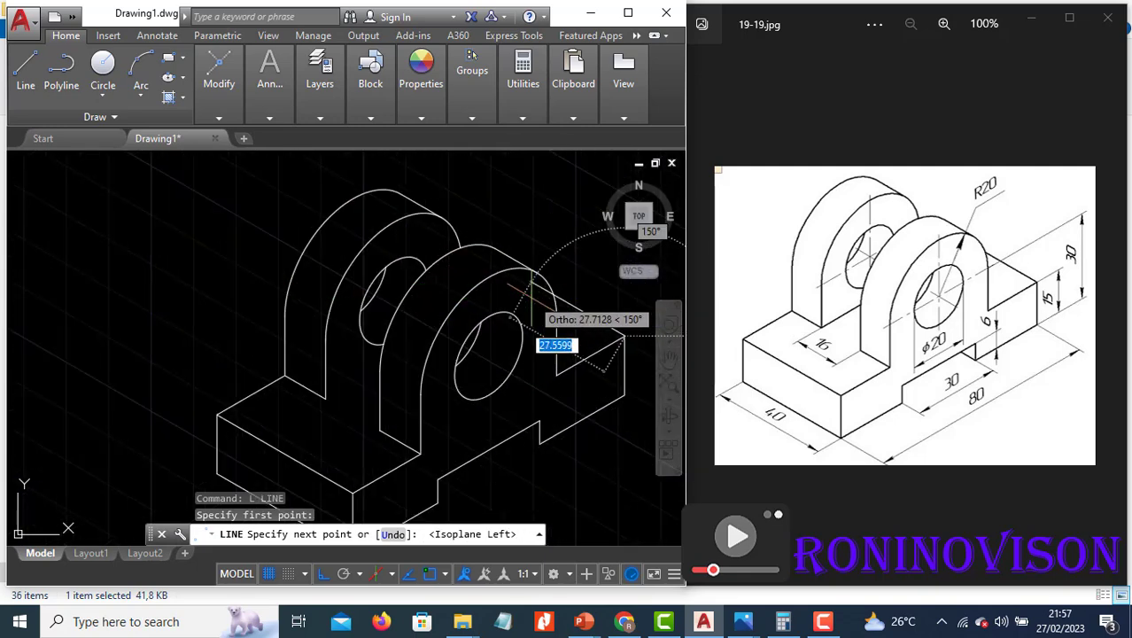
key(Escape)
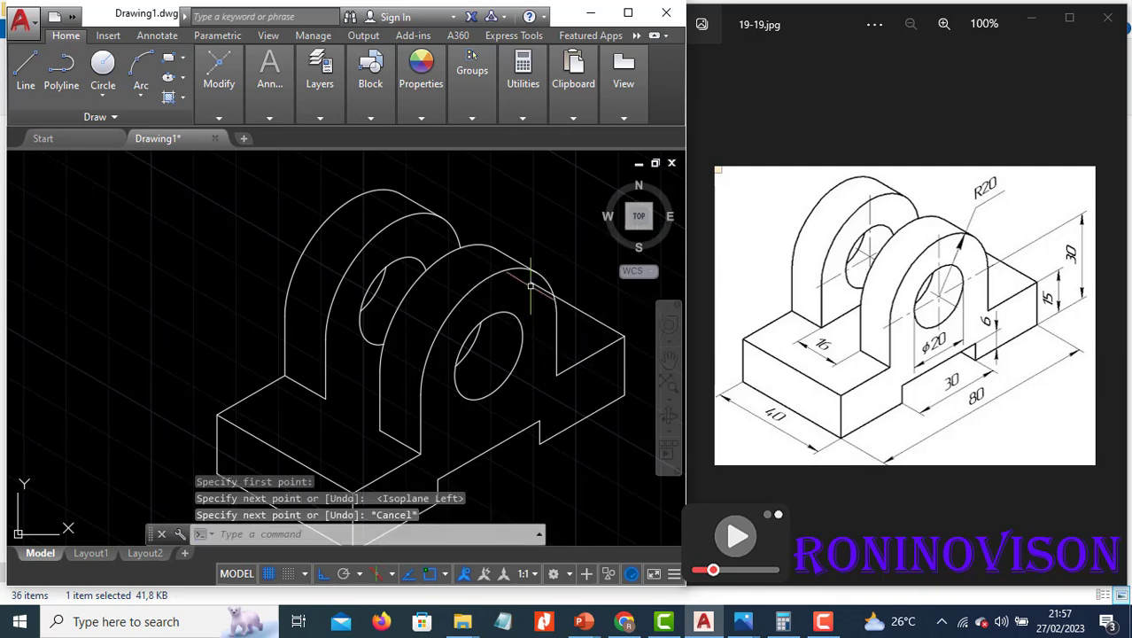
key(Return)
key(Escape)
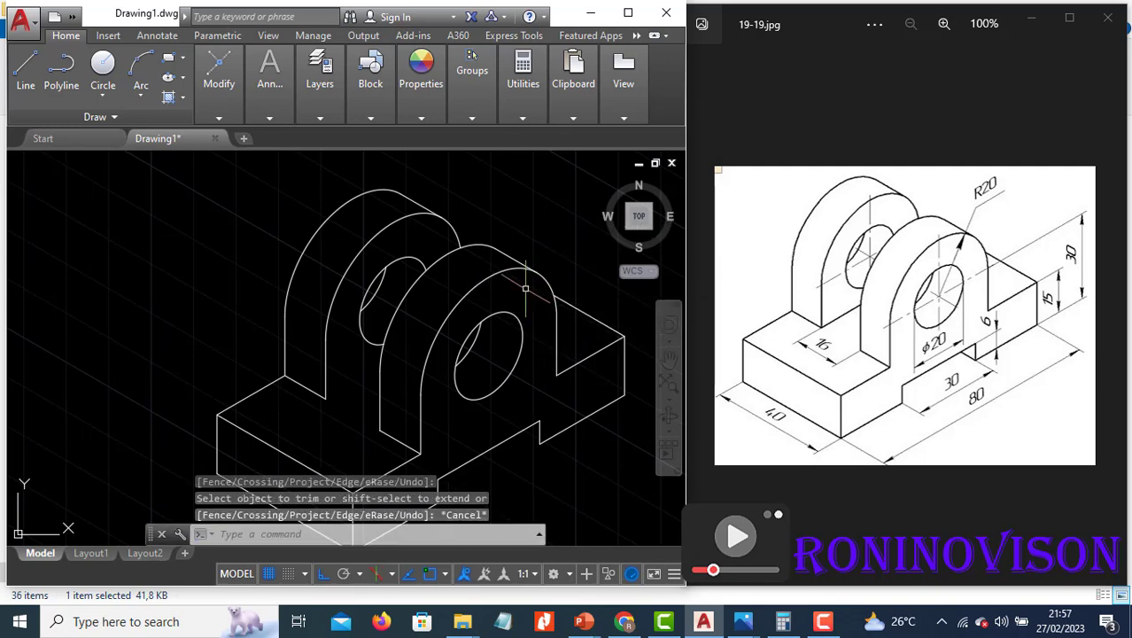
scroll(556, 284, down, 5)
scroll(548, 370, up, 3)
middle_drag(518, 385, 473, 399)
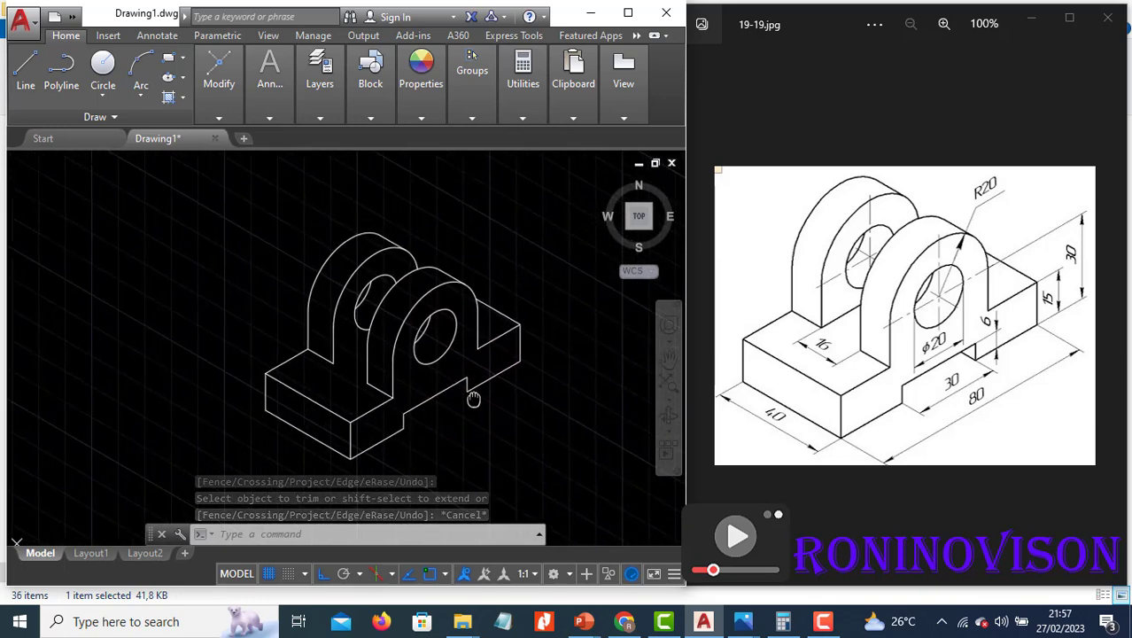
scroll(474, 399, up, 2)
scroll(503, 404, up, 1)
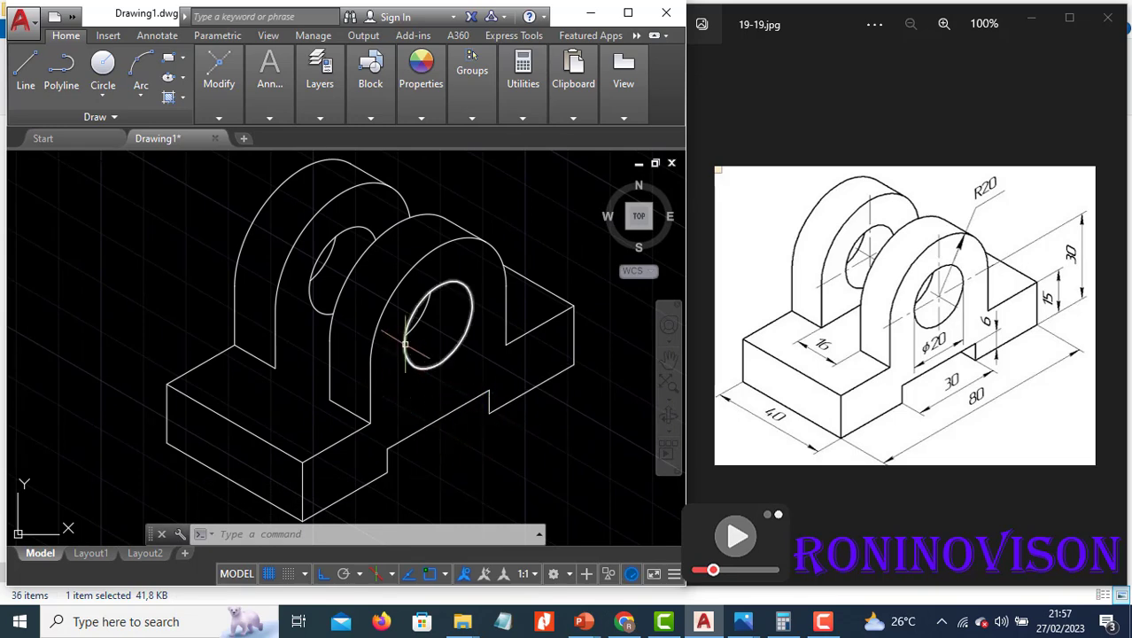
scroll(406, 344, down, 2)
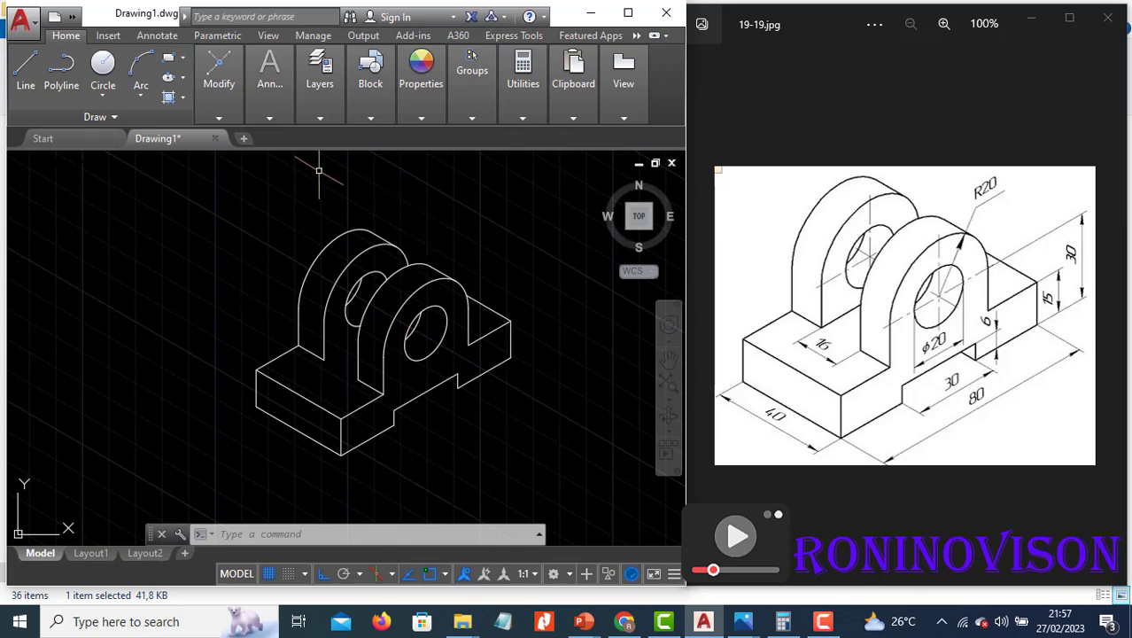
Step: Add an aligned dimension for the base's overall length between its front and far lower corners, placed below the base
click(270, 118)
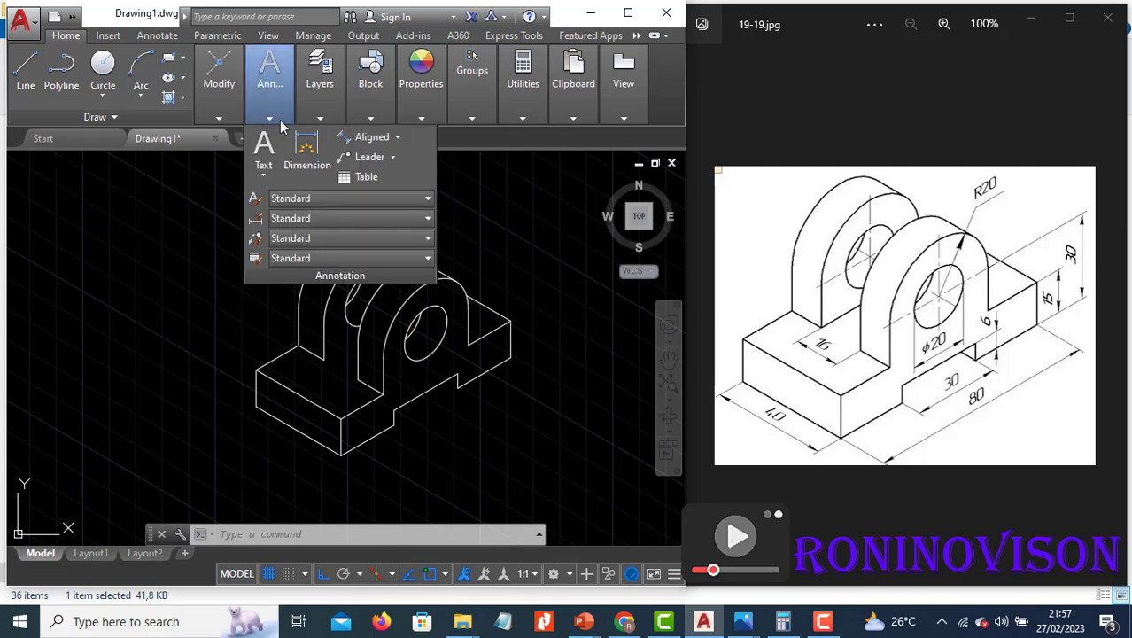
click(398, 138)
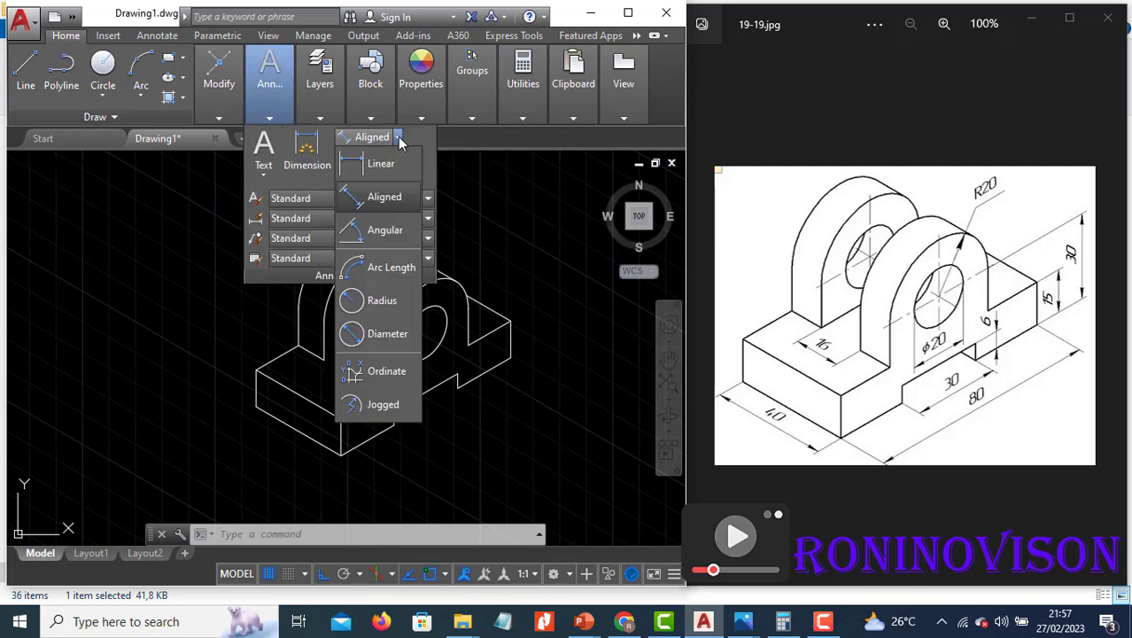
click(372, 195)
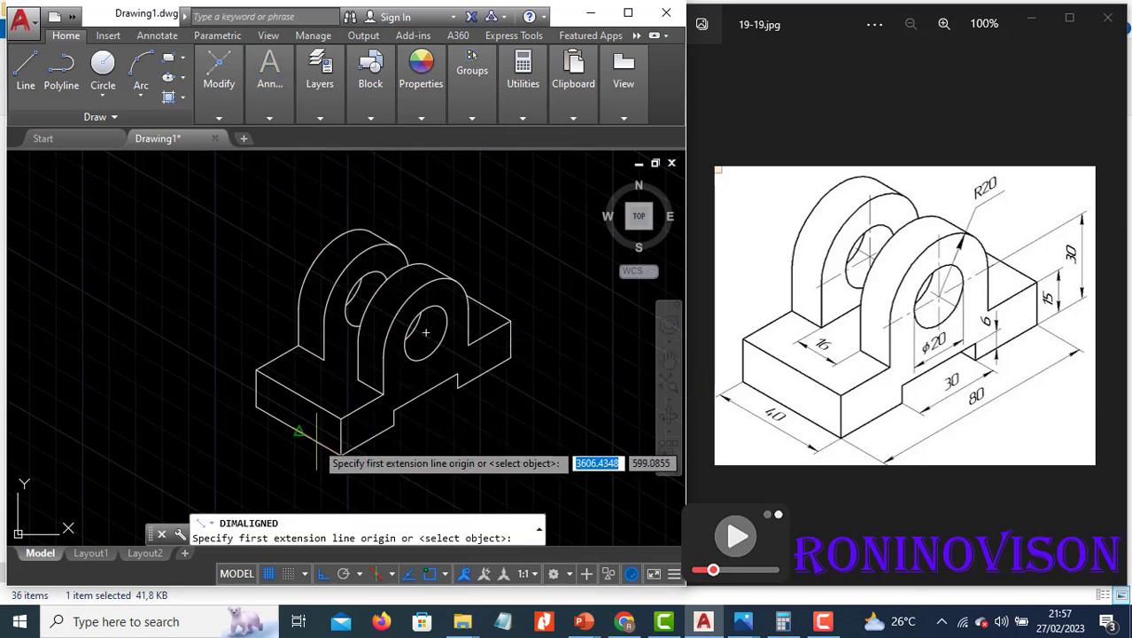
click(341, 454)
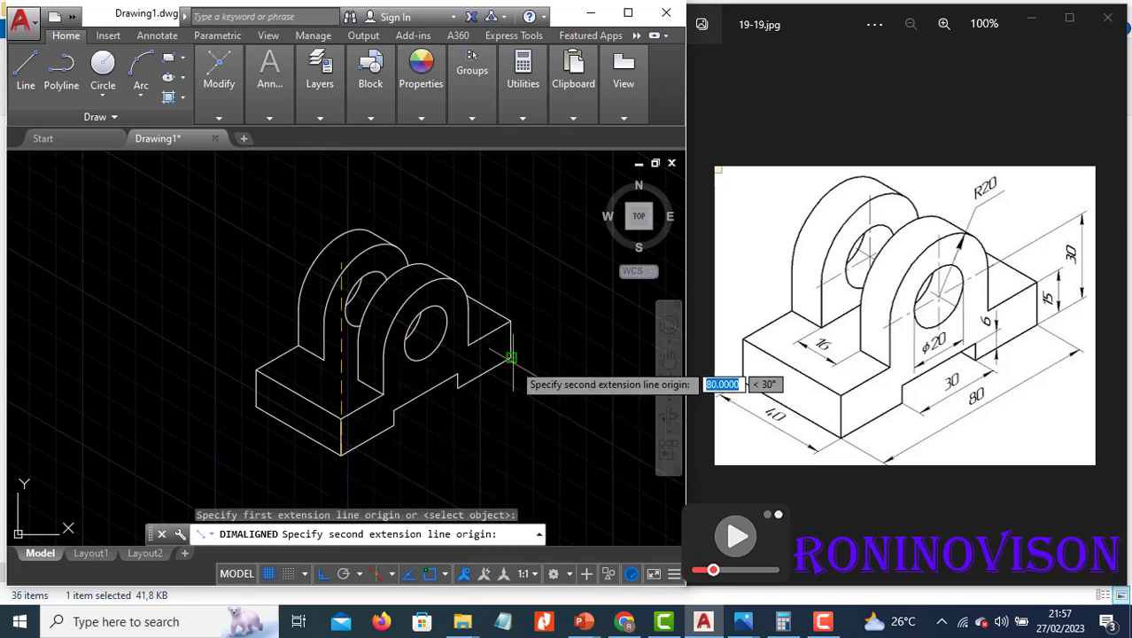
click(530, 391)
click(465, 418)
Step: Add an aligned dimension for the length of the notch in the base's underside, placed inside the overall length dimension
key(Return)
click(394, 413)
click(456, 378)
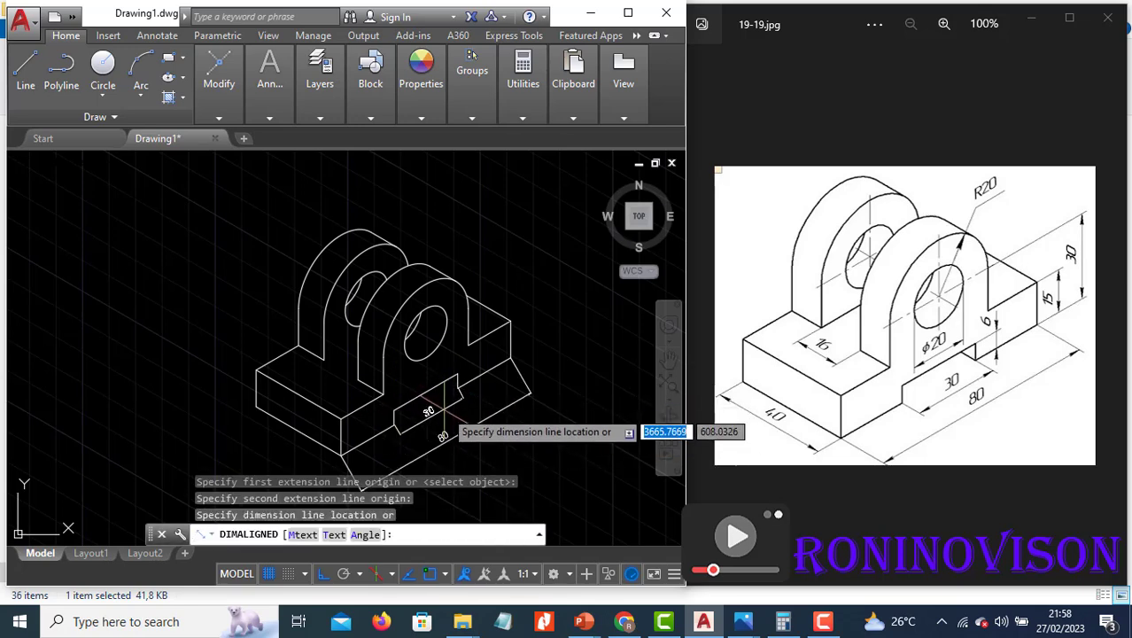
click(447, 413)
Step: Add an aligned dimension for the base's height along the vertical edge at its far end, placed outside the part
key(Return)
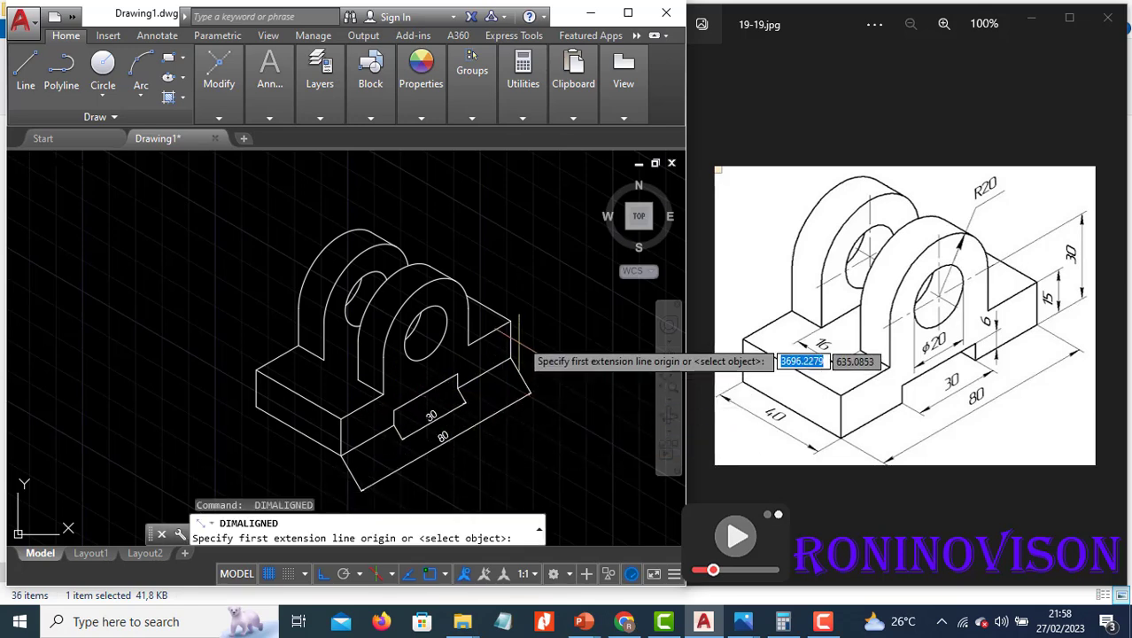
click(511, 320)
click(511, 357)
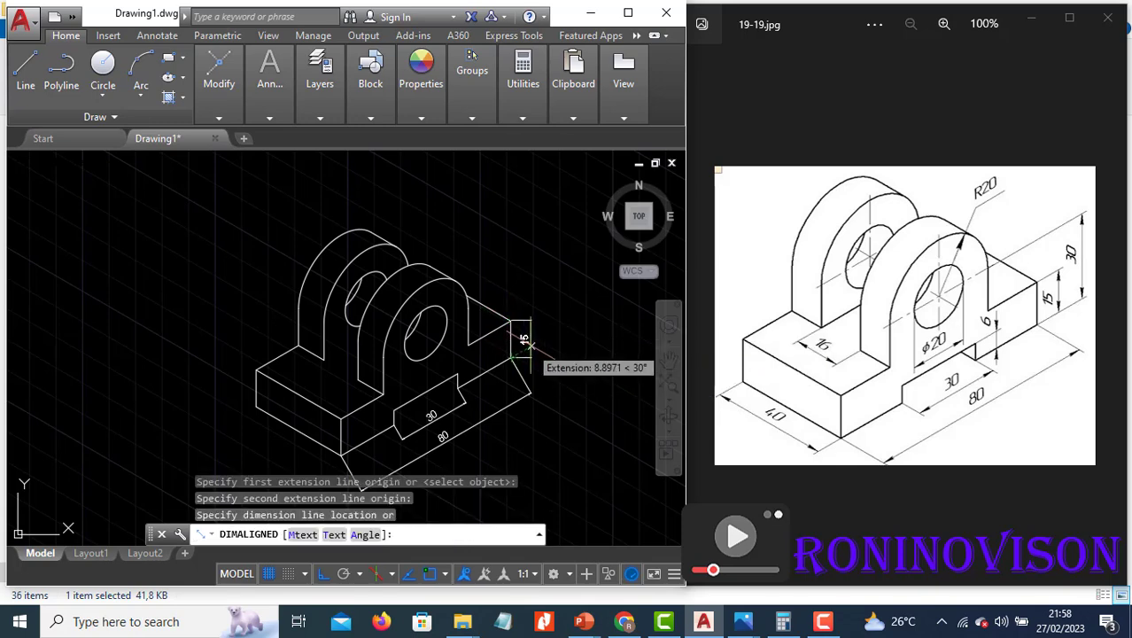
click(534, 343)
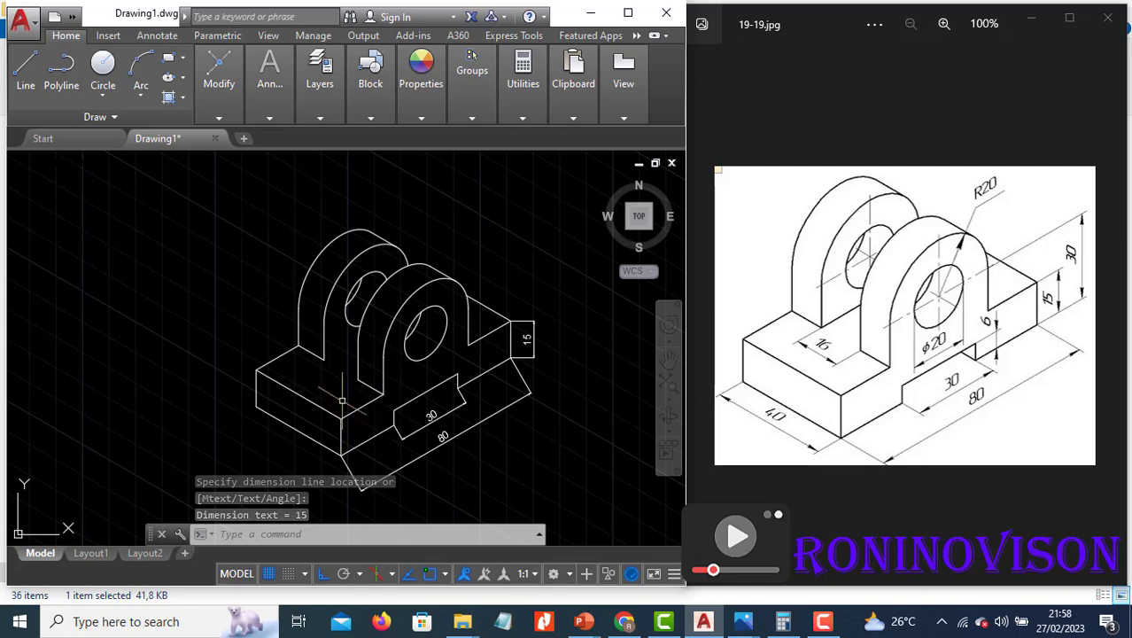
Step: Add an aligned dimension for the gap between the two lugs, placed over the base's top face
key(Return)
click(325, 360)
click(360, 379)
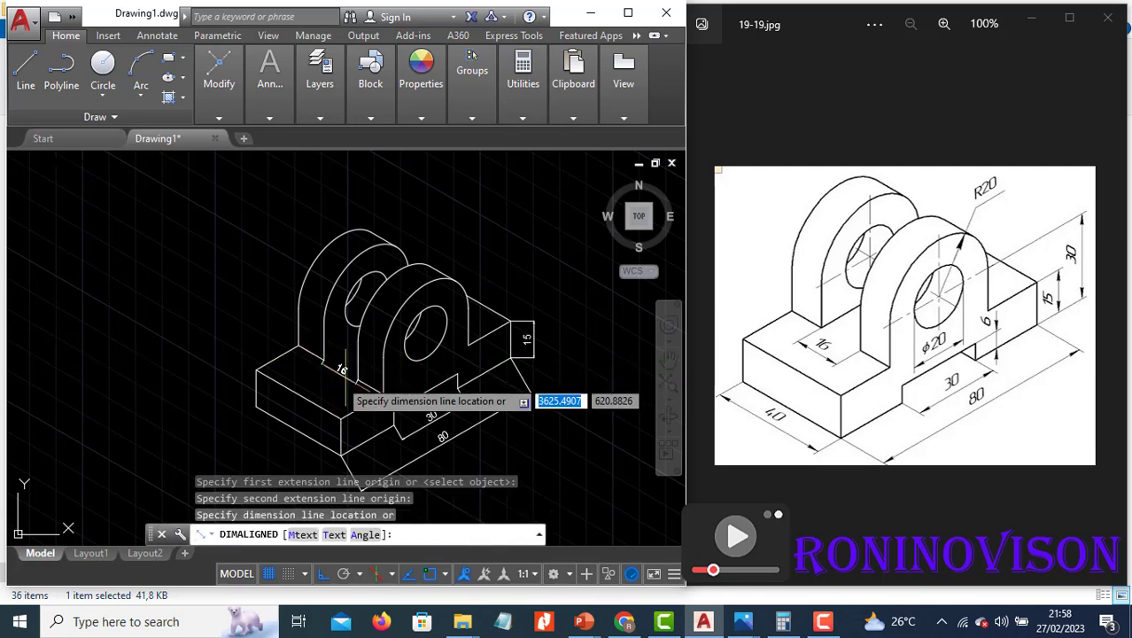
click(321, 373)
Step: Add an aligned dimension for the base's width along its lower end edge, placed outside the part
key(Return)
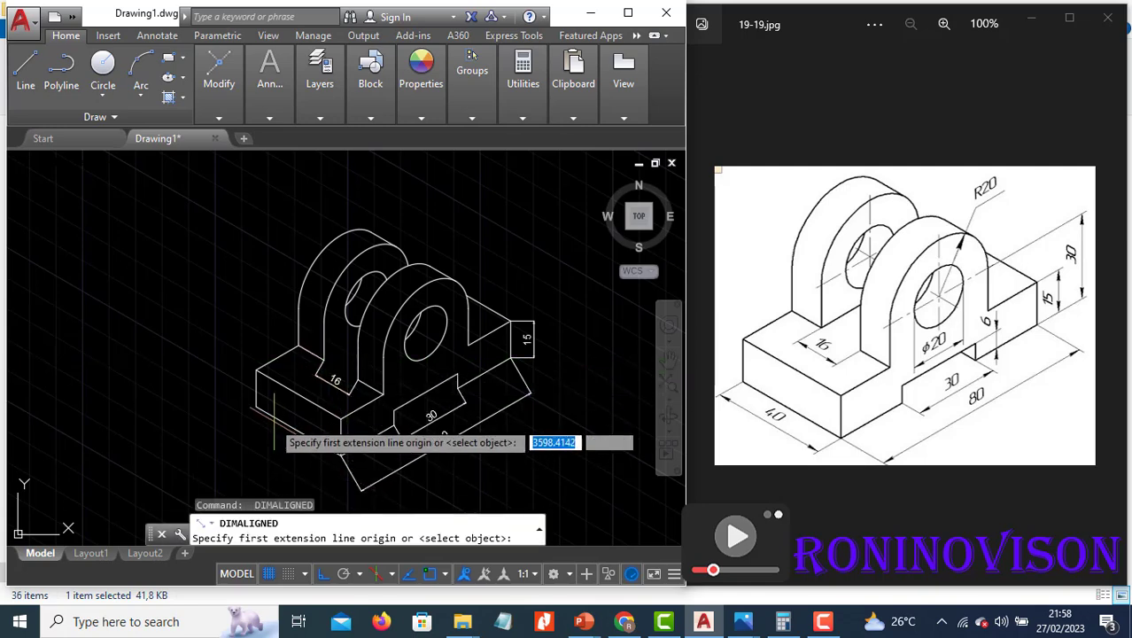
click(256, 408)
click(341, 455)
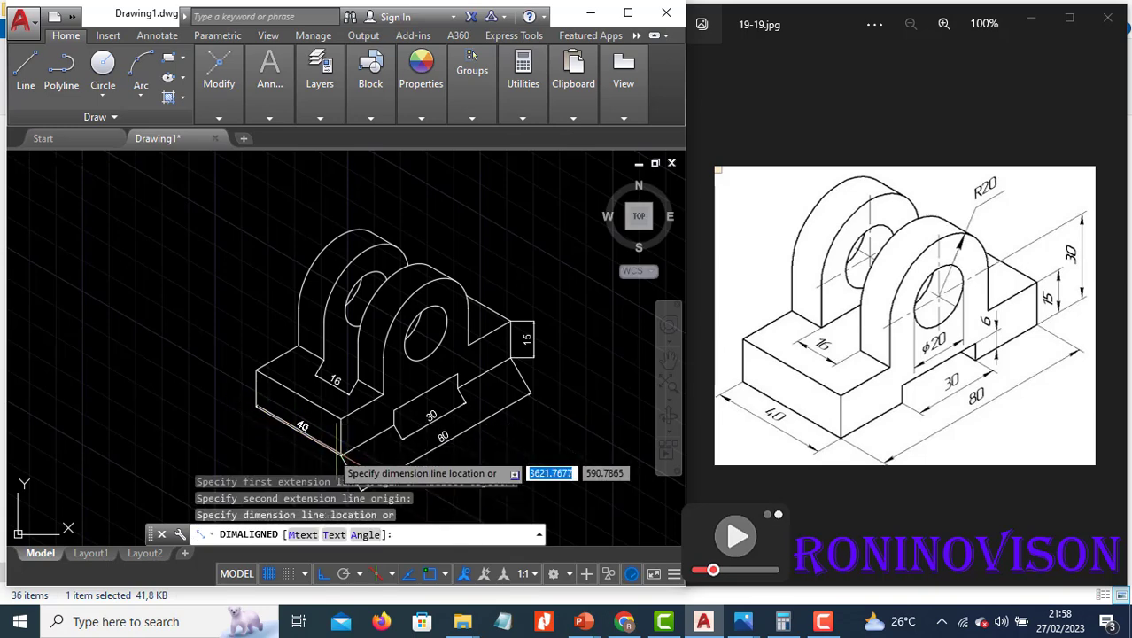
click(295, 462)
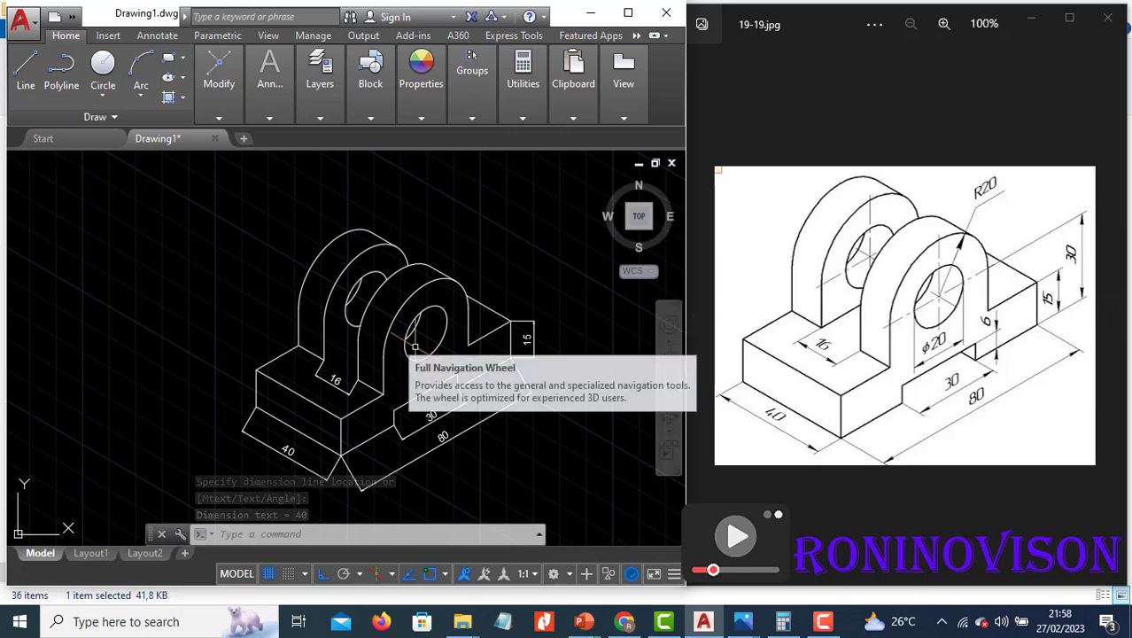
Step: On the top isoplane, draw a 40-unit line at 30° from the centre of the front lug's hole towards the base's far end
key(Return)
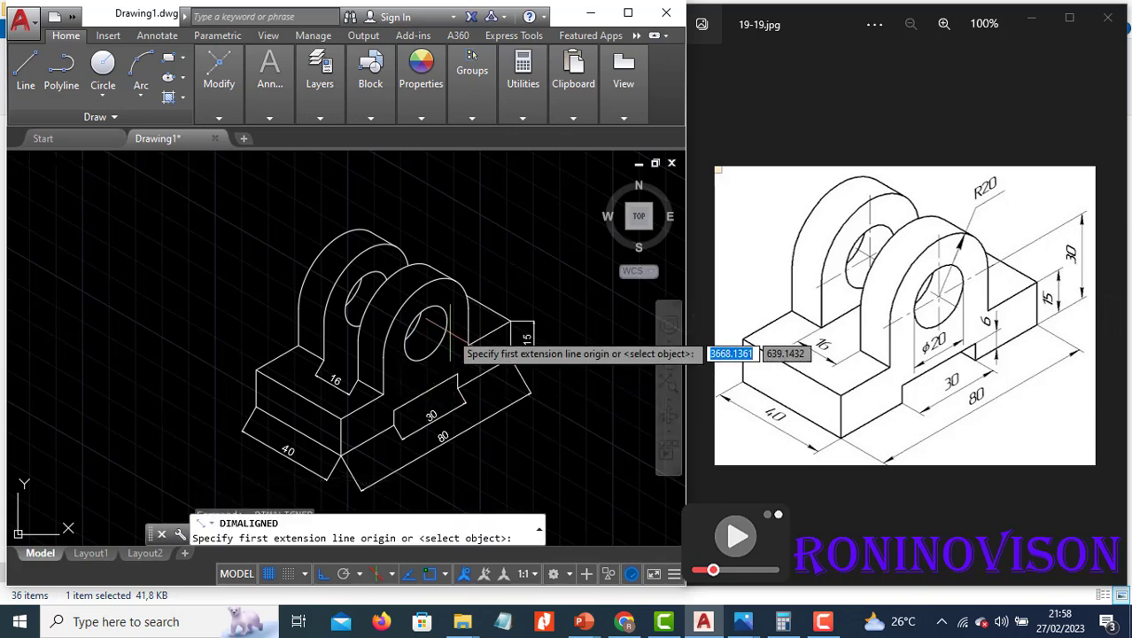
click(426, 332)
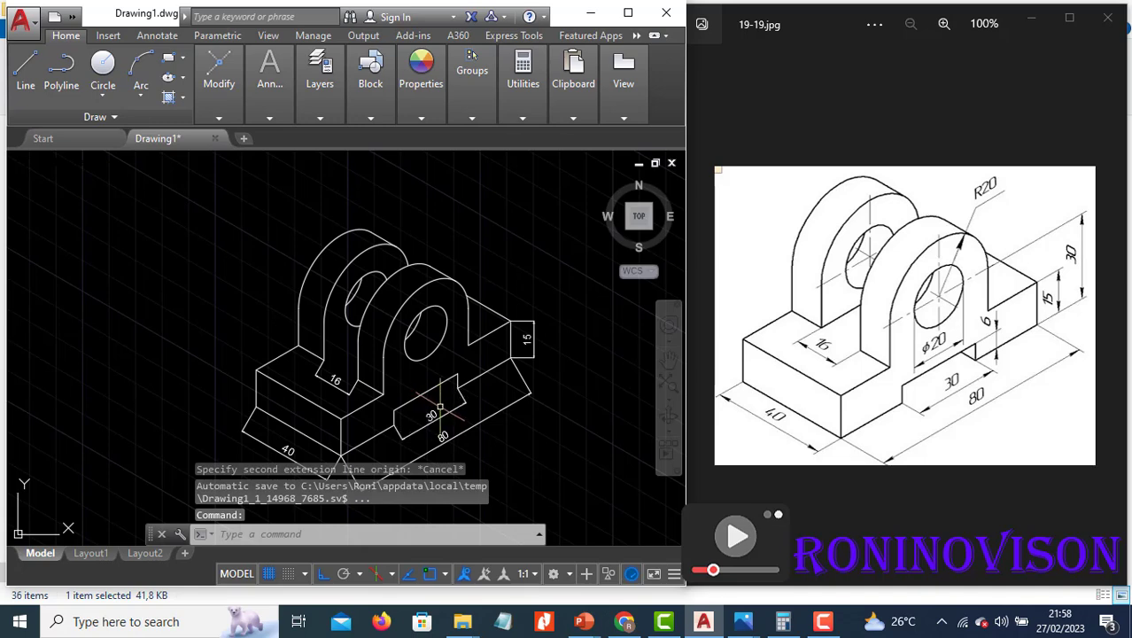
text(l)
key(Return)
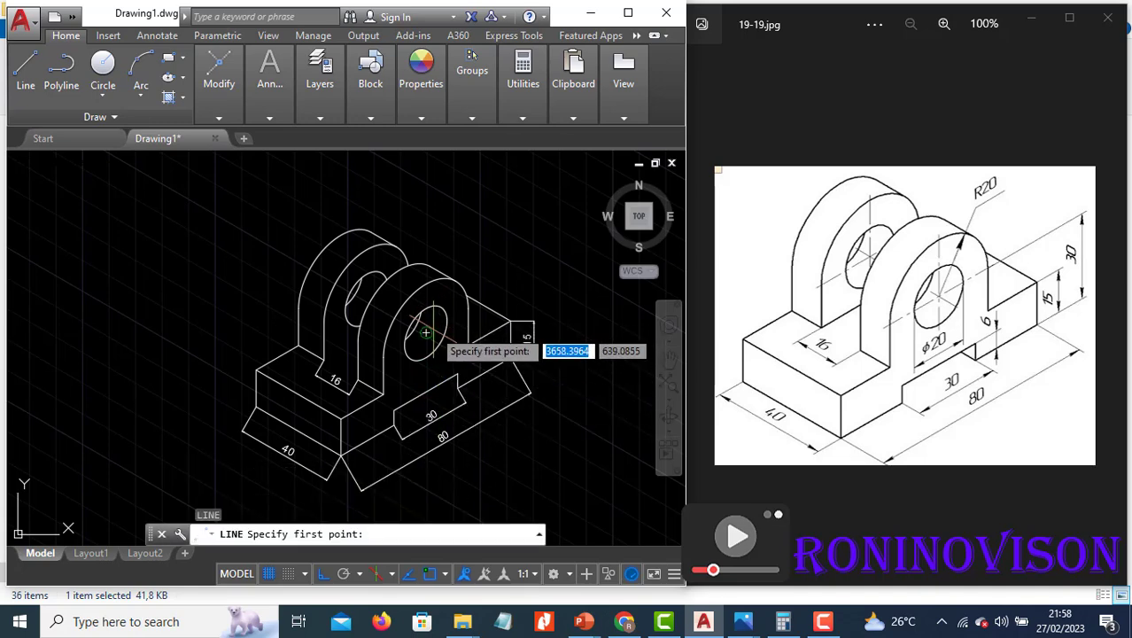
click(427, 334)
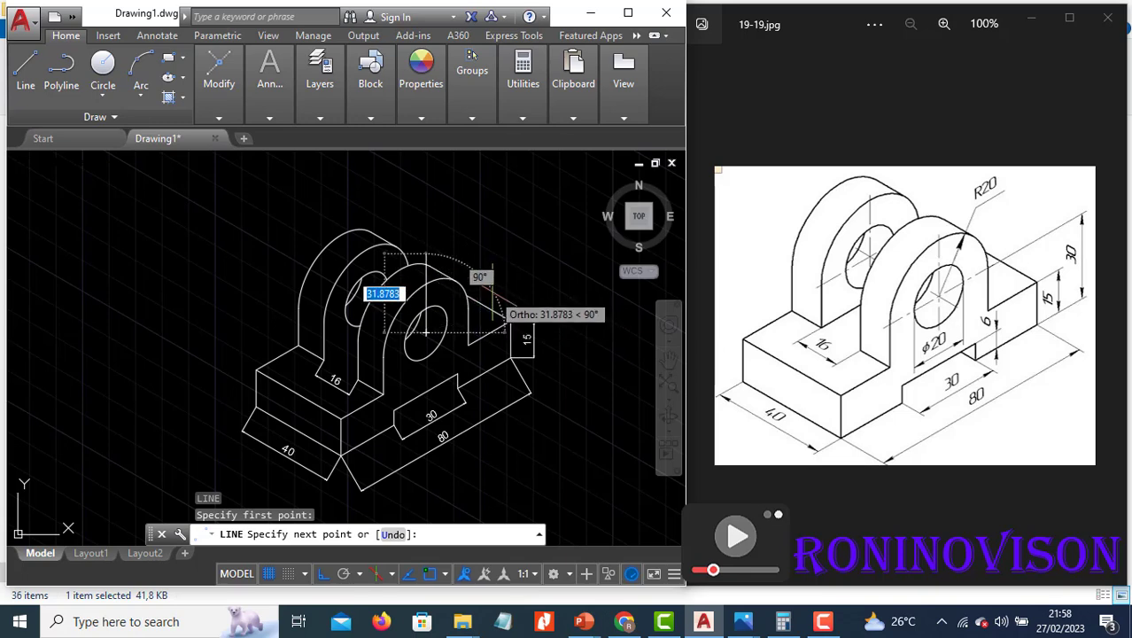
key(F5)
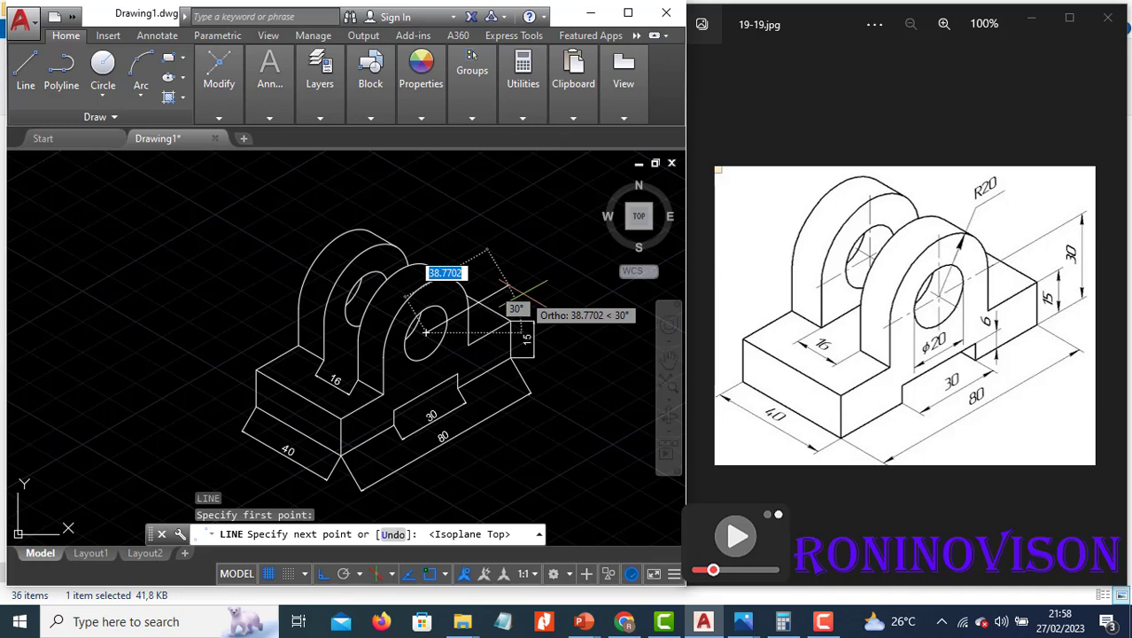
text(0)
key(Return)
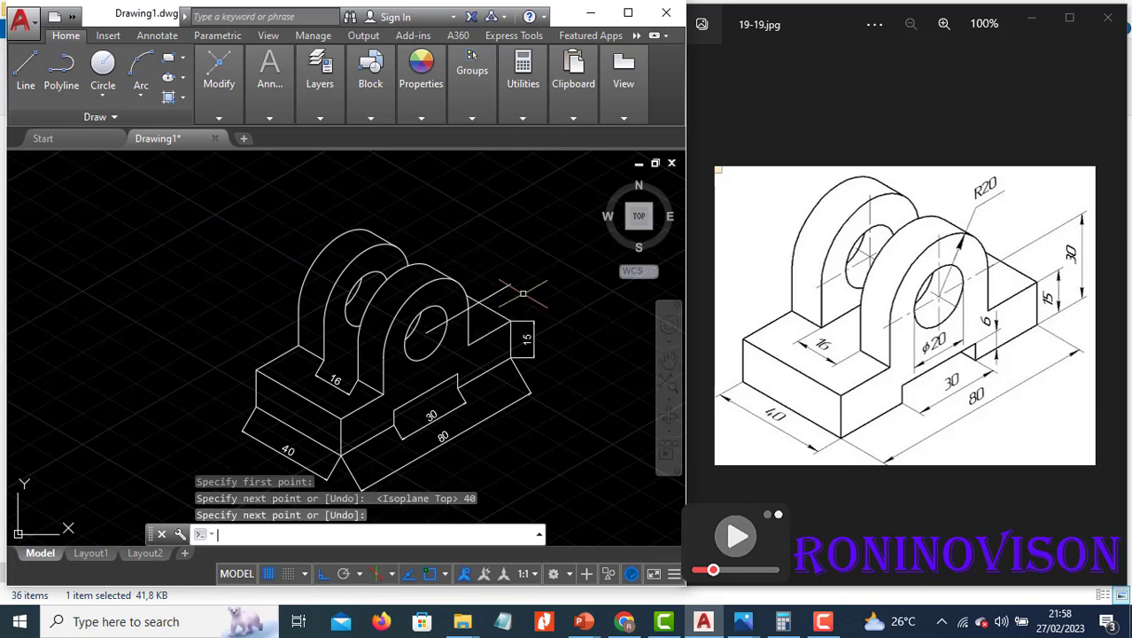
key(Return)
Step: Add an aligned dimension from the centre line's outer end down to the base's far lower corner, placed outside the base height dimension
click(272, 122)
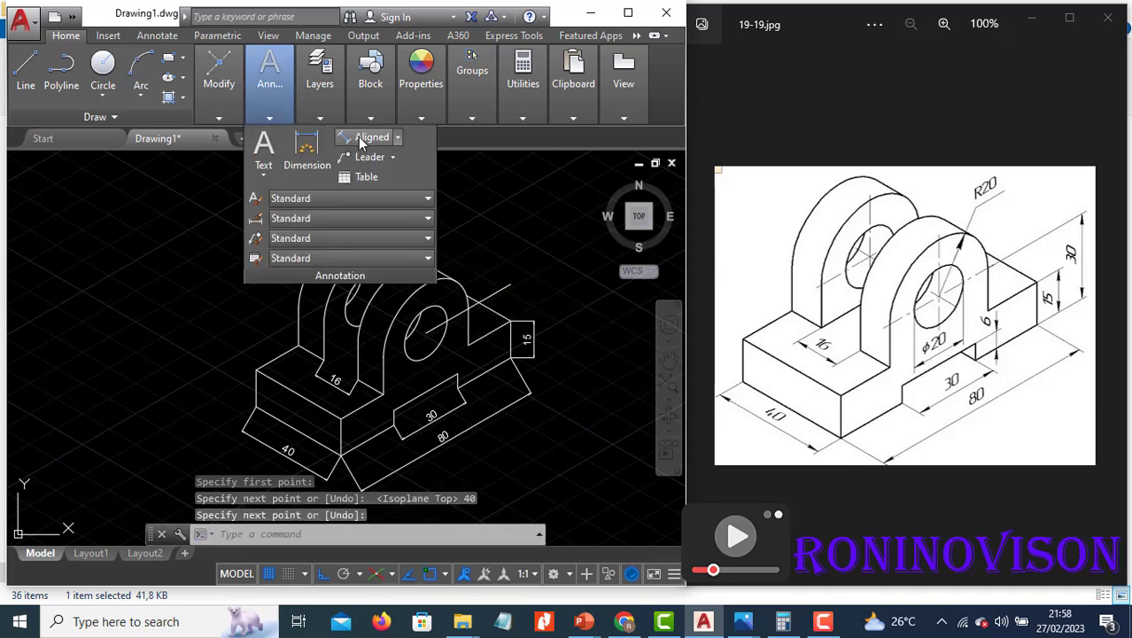
click(363, 138)
click(511, 284)
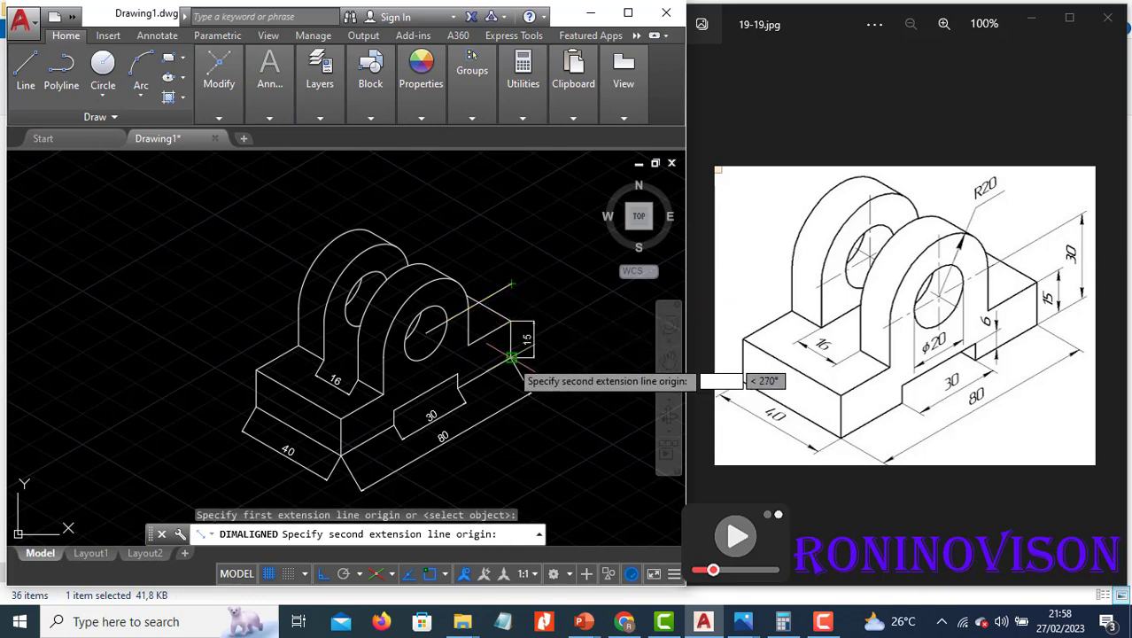
click(511, 358)
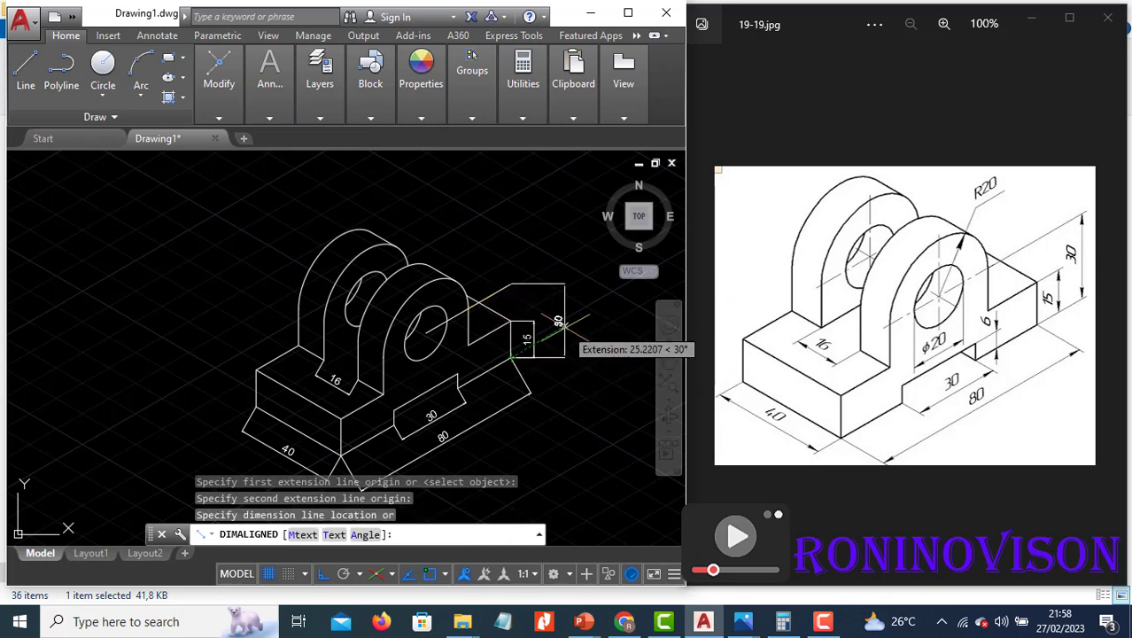
click(561, 325)
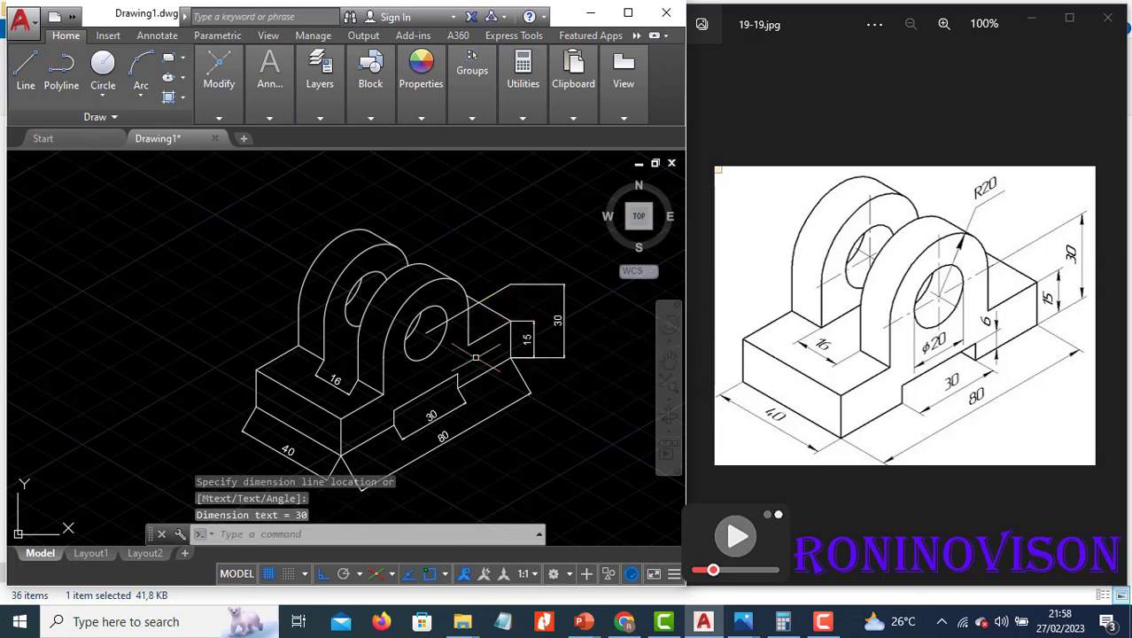
key(Escape)
Step: Extend the centre line's inner end across the front lug's hole to the opposite side of its outline
text(e)
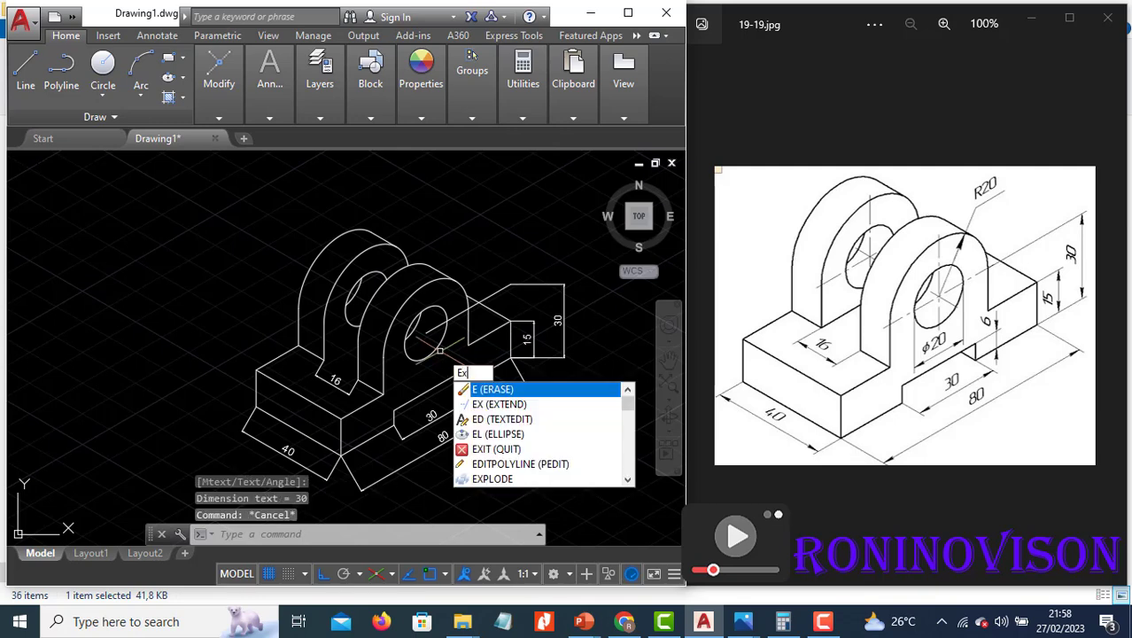
text(x)
key(Return)
key(Return)
click(430, 335)
key(Escape)
Step: Add an aligned dimension for the front hole's diameter along the centre line, placed below the hole
click(269, 118)
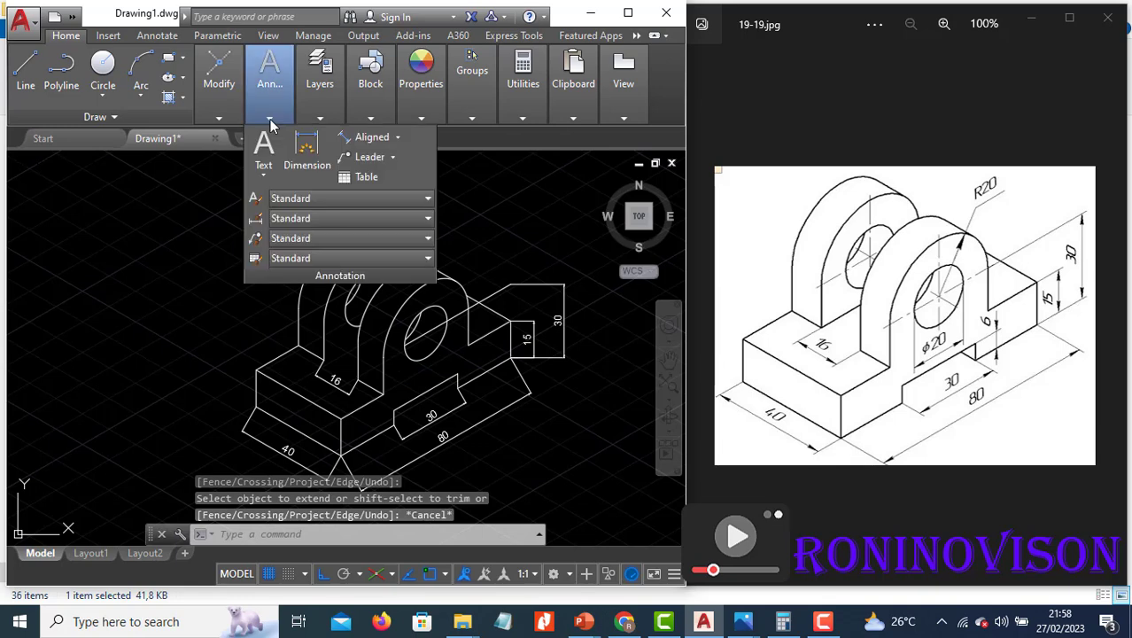
click(365, 137)
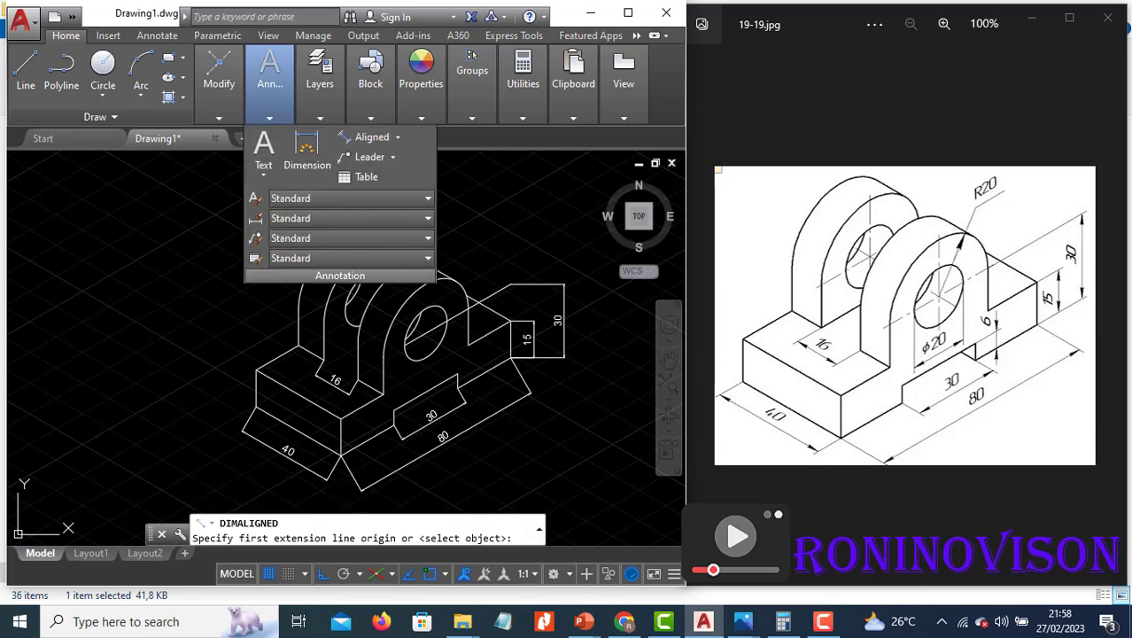
click(405, 344)
click(447, 320)
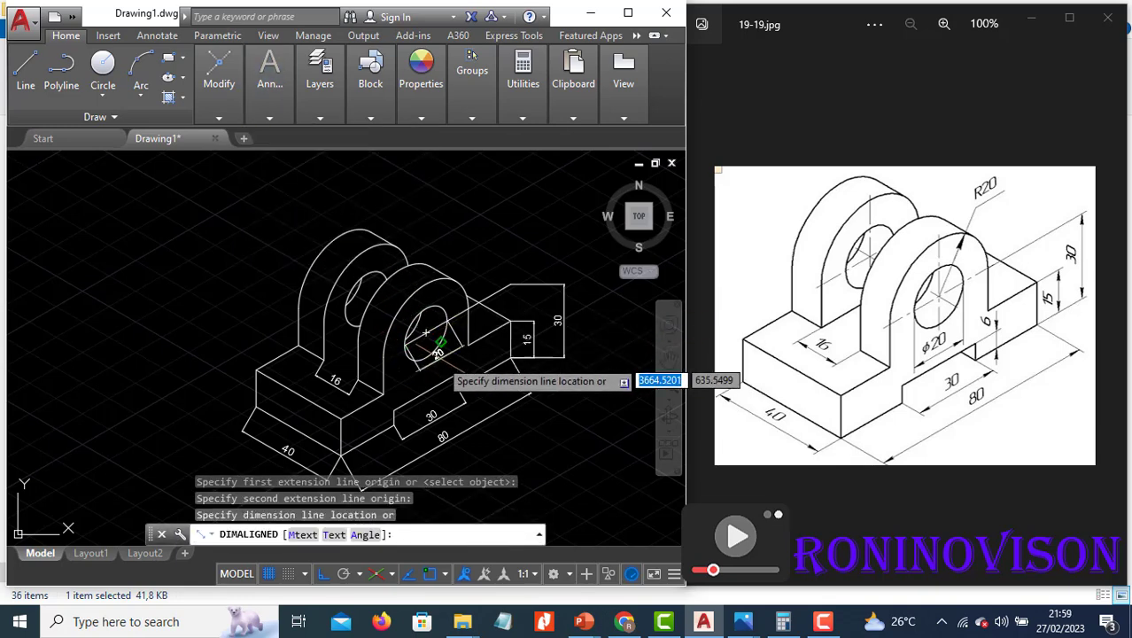
click(436, 365)
key(Escape)
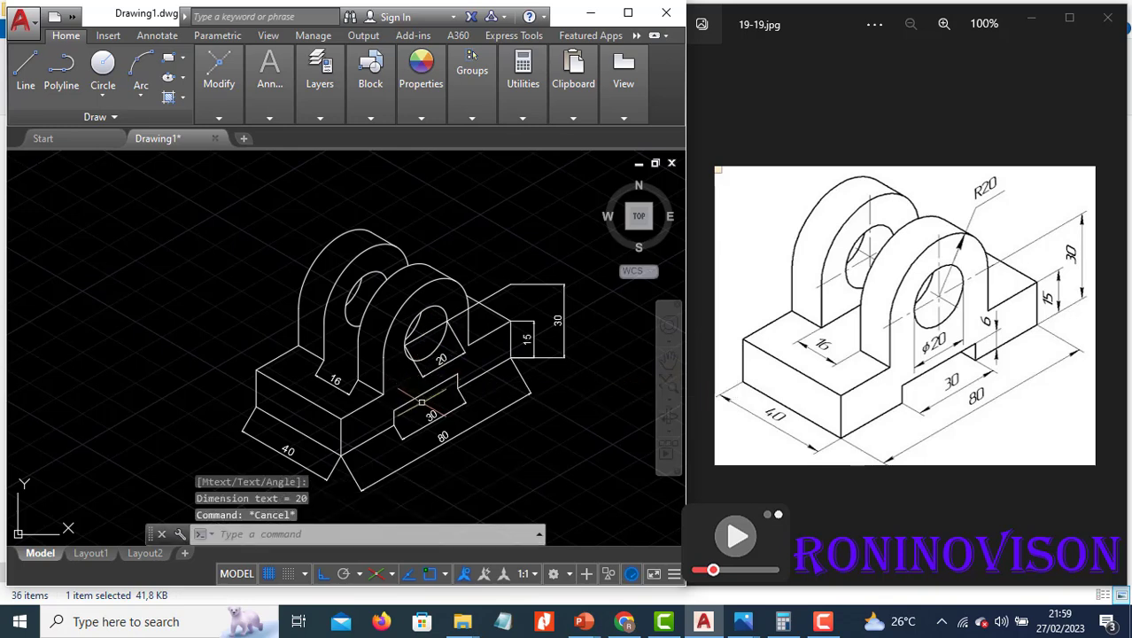
Step: Oblique the base's overall length dimension with DIMEDIT, taking the angle from the vertical edge at the base's far end
text(di)
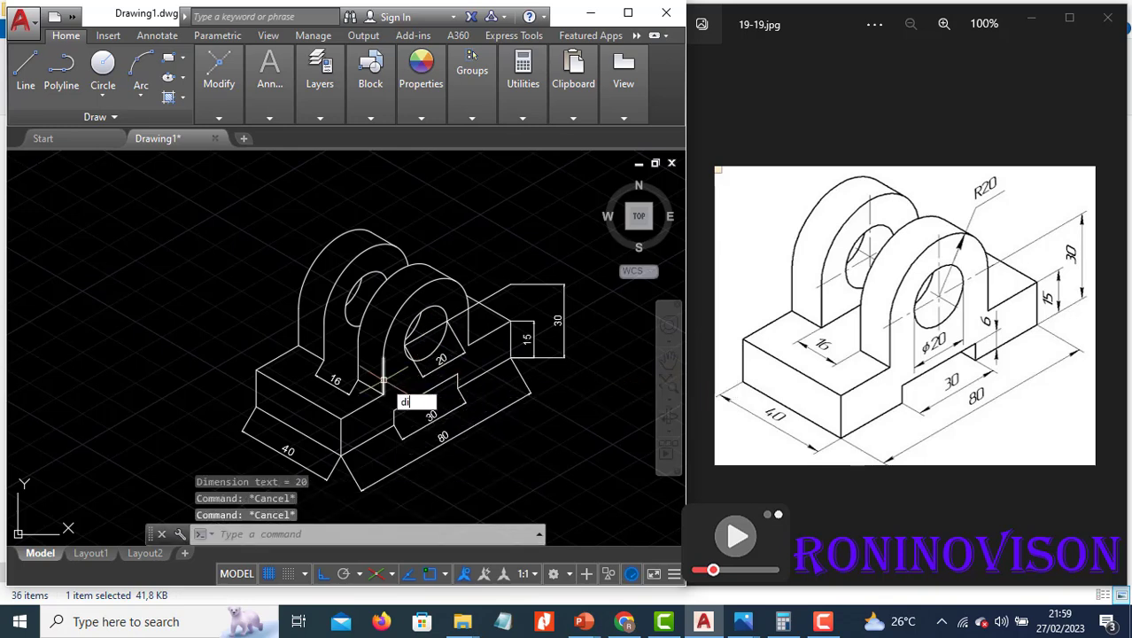
text(me)
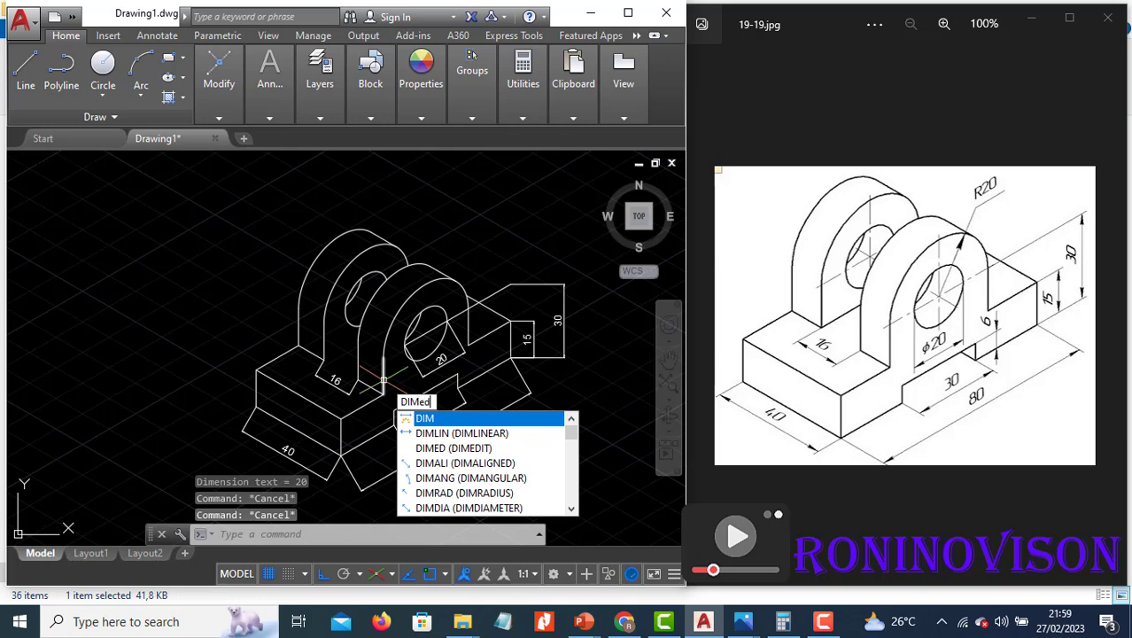
text(d)
click(454, 420)
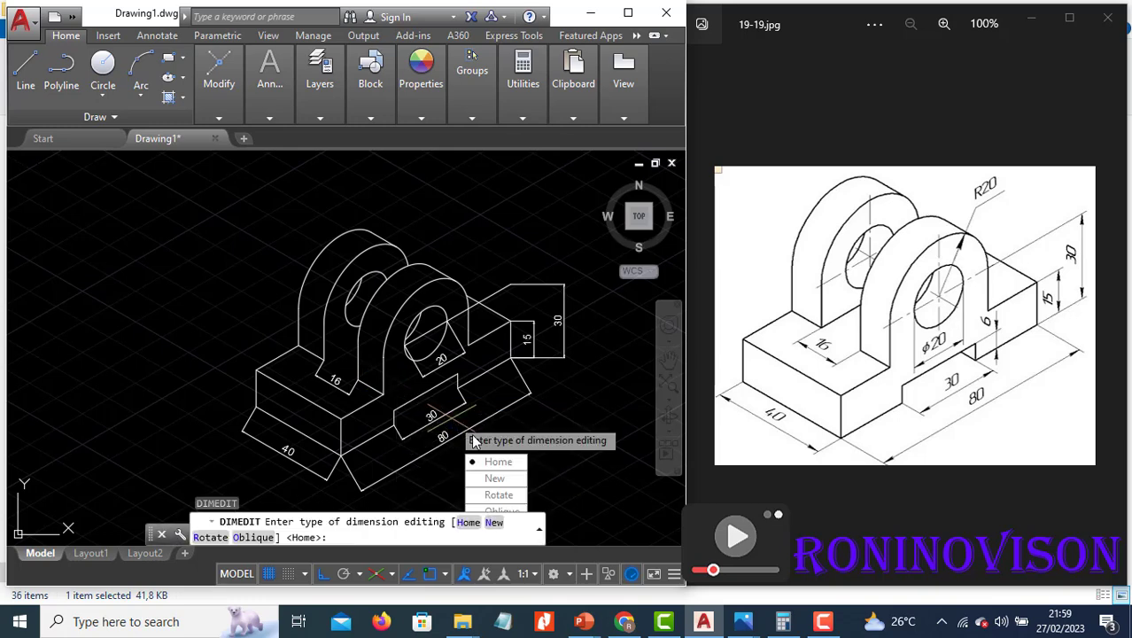
click(256, 537)
click(448, 444)
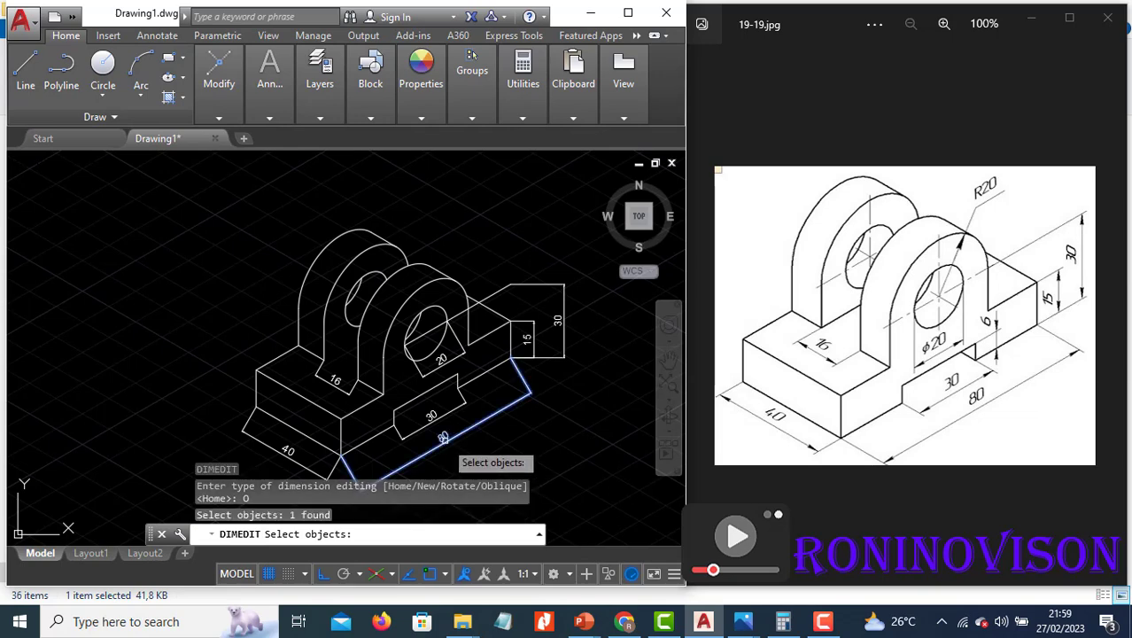
key(Return)
click(511, 320)
click(512, 355)
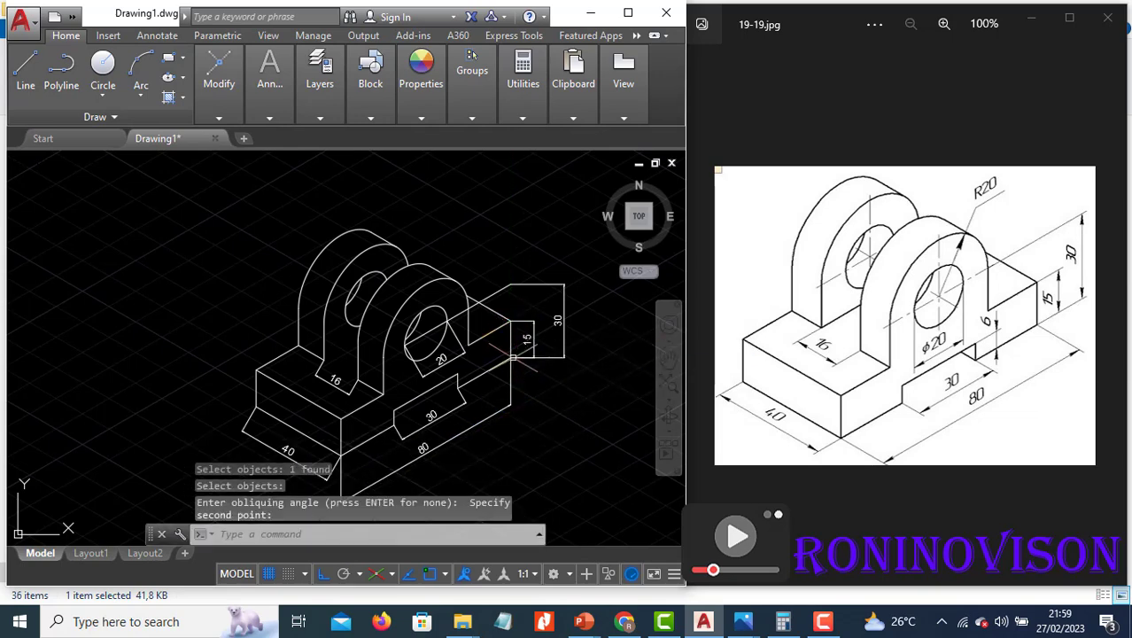
Step: Oblique the notch length dimension so its extension lines follow the notch's vertical edge
key(Return)
click(496, 501)
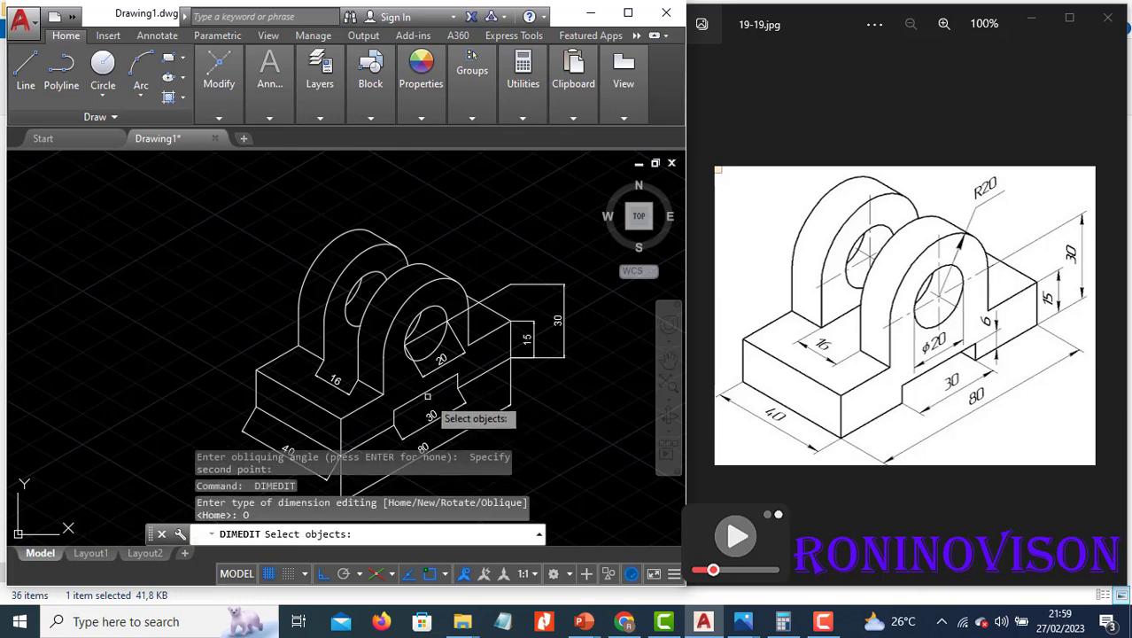
click(434, 414)
key(Return)
click(458, 383)
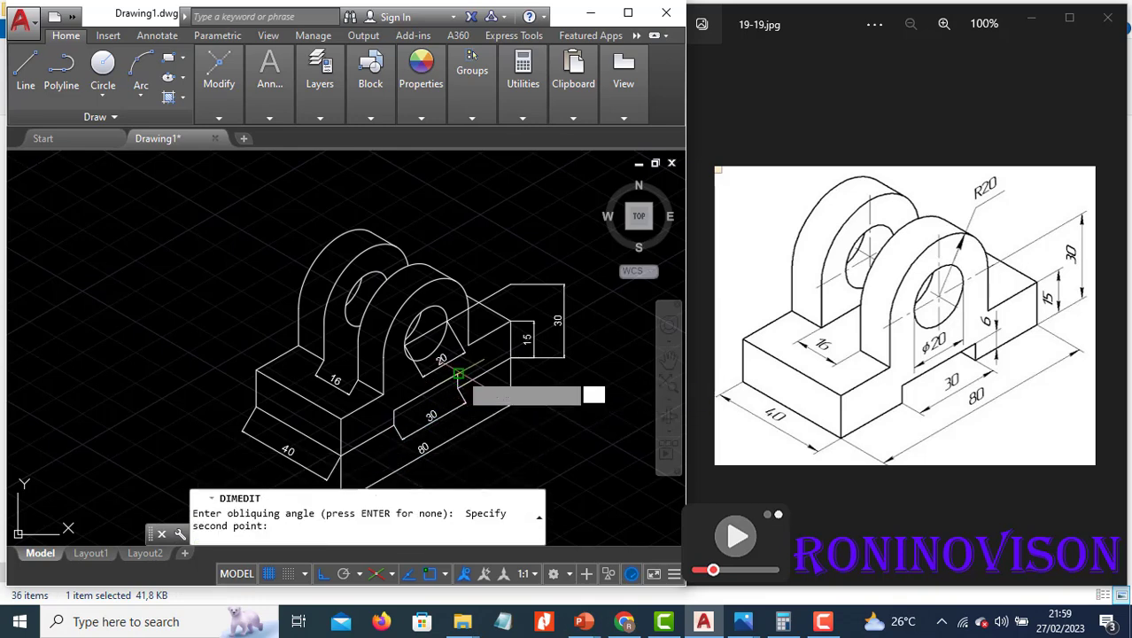
Step: Oblique the base's width dimension, taking the angle from the vertical edge at the base's front corner
scroll(523, 359, down, 2)
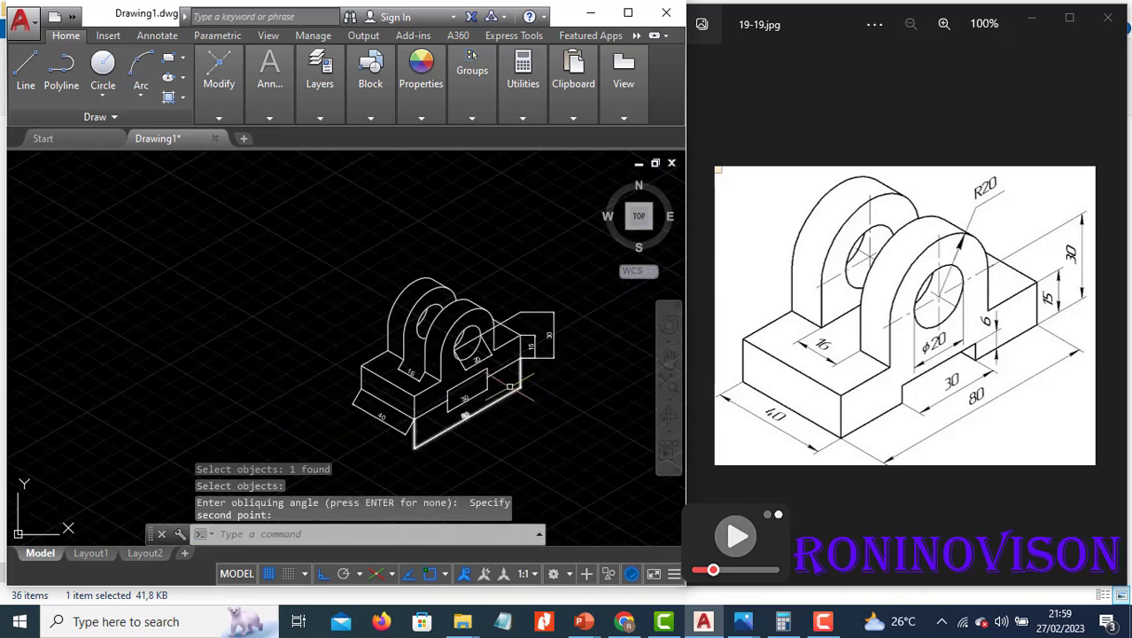
scroll(412, 441, up, 4)
key(Return)
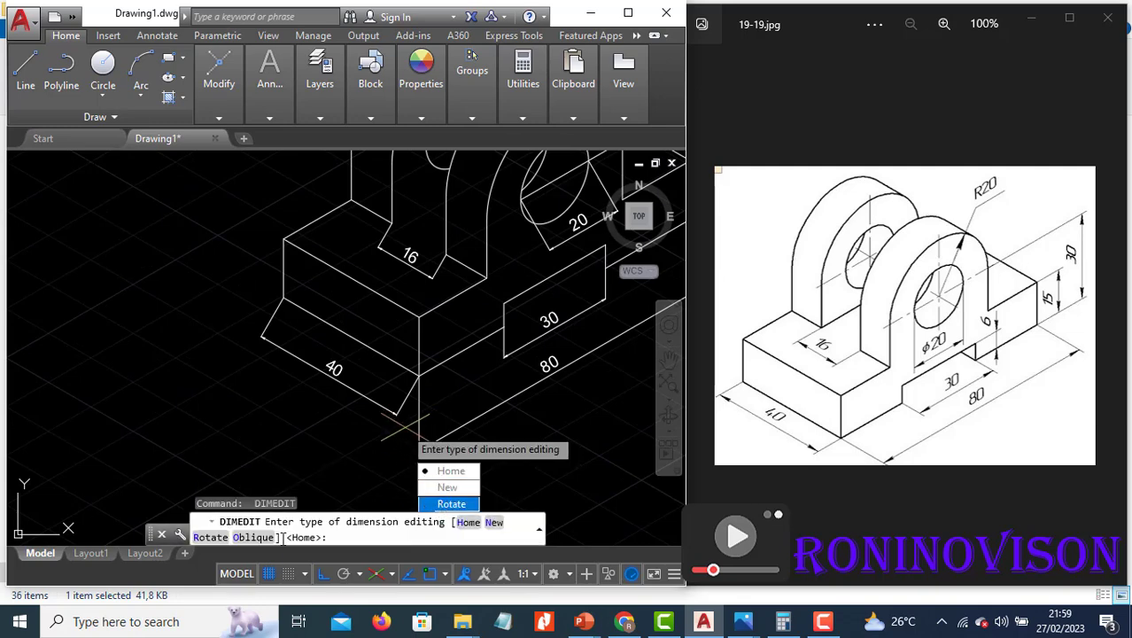
click(254, 537)
click(407, 398)
key(Return)
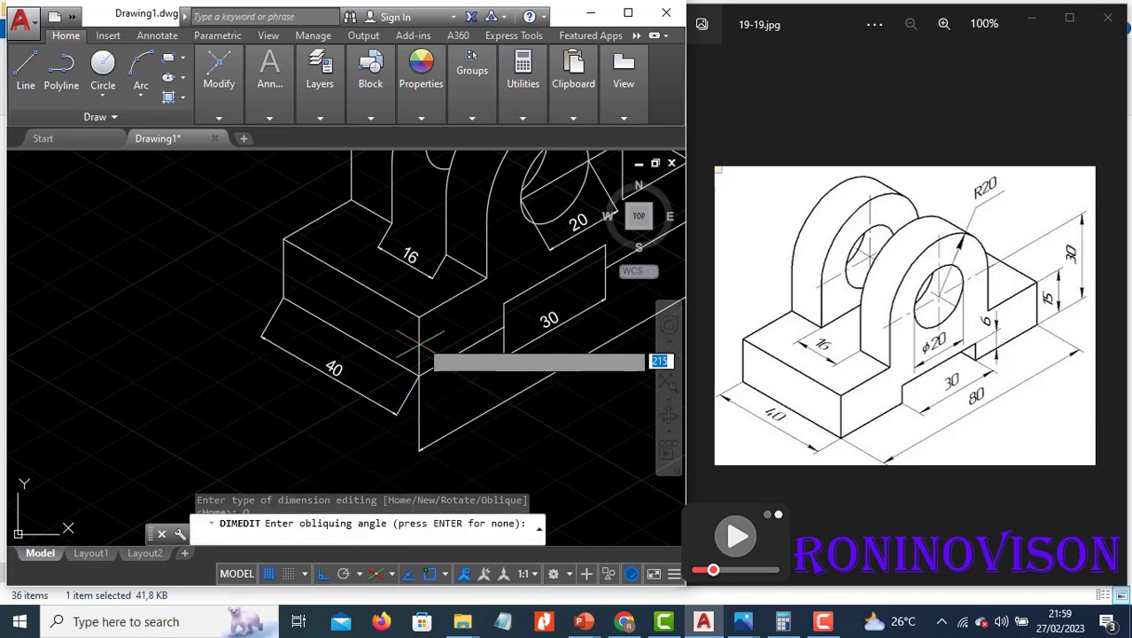
click(420, 316)
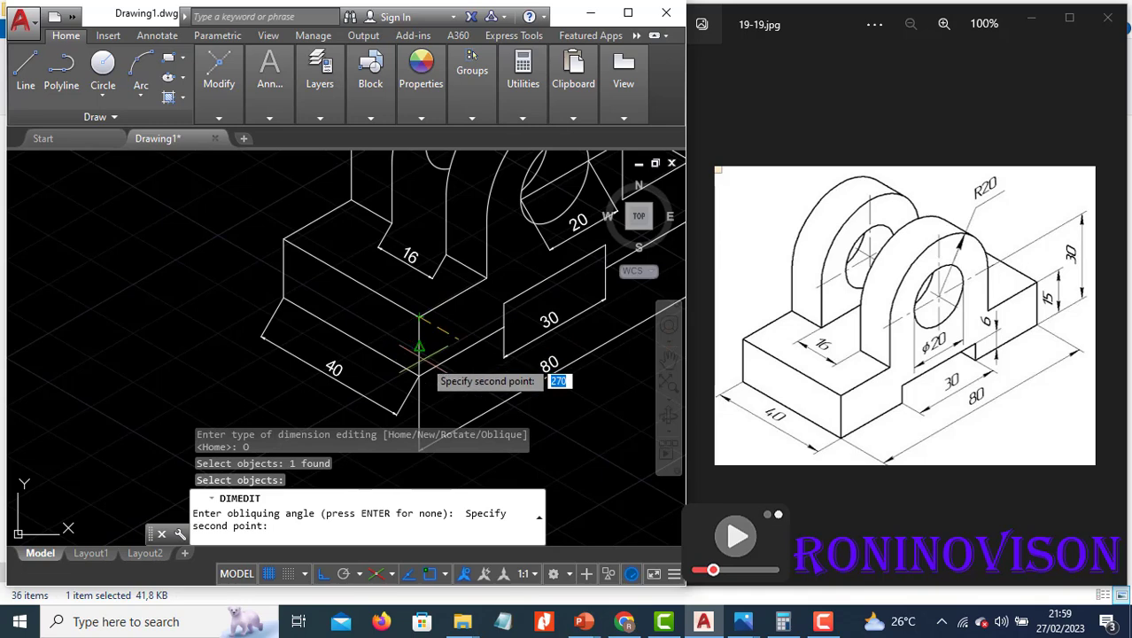
click(420, 375)
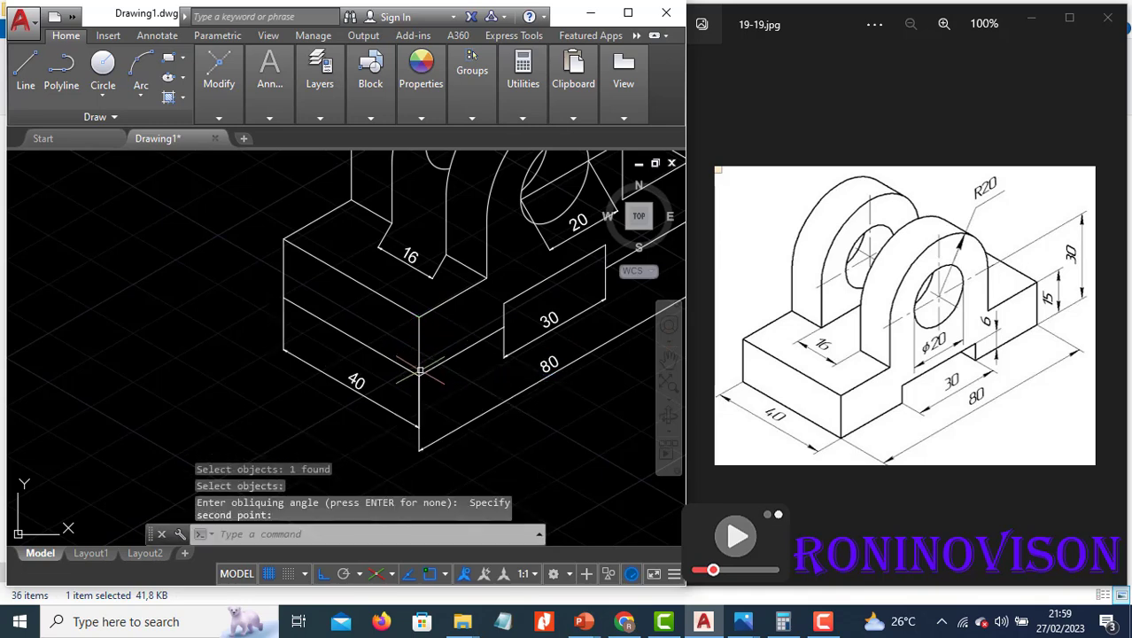
Step: Oblique the base's height dimension so its extension lines run parallel to the base's long edges
scroll(363, 370, down, 2)
scroll(360, 368, down, 2)
scroll(508, 250, up, 2)
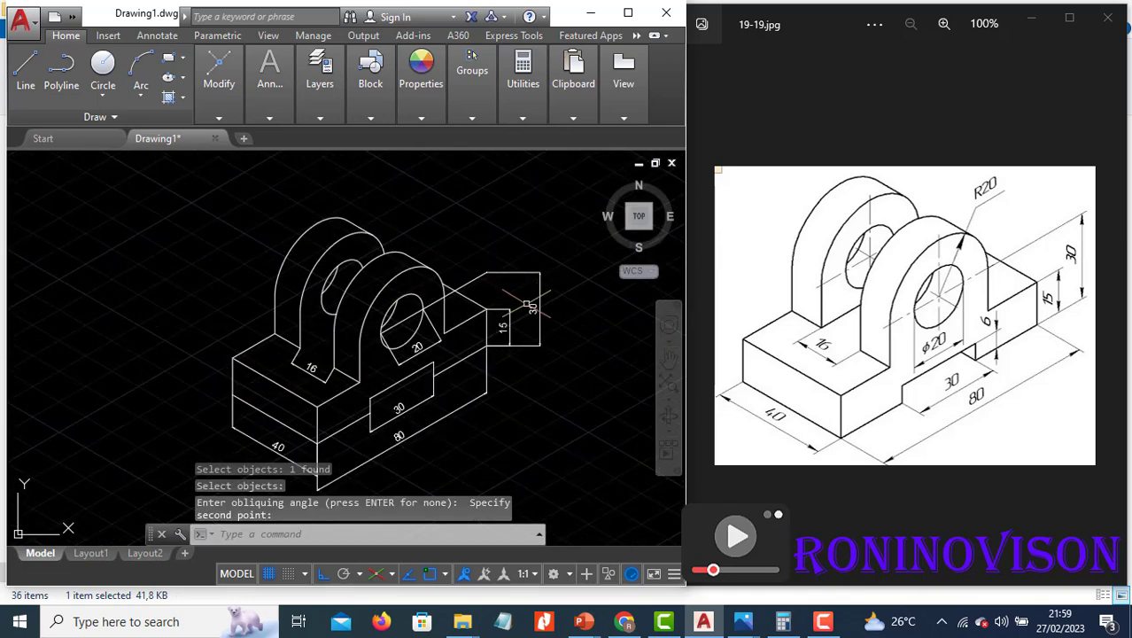
scroll(528, 308, up, 2)
key(Return)
click(558, 443)
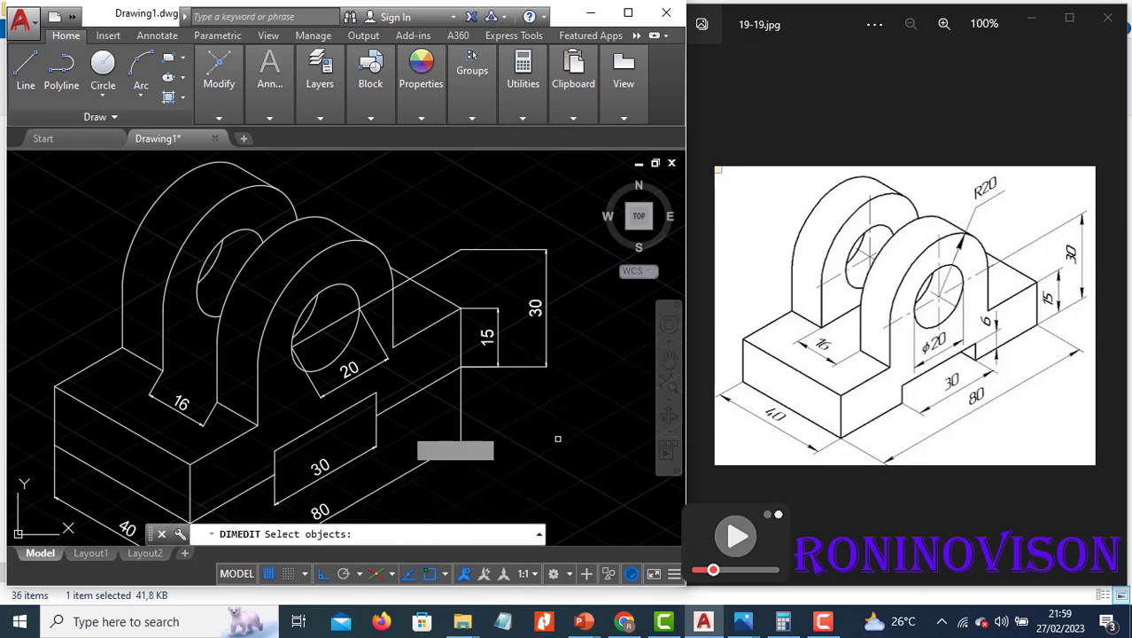
click(486, 337)
key(Return)
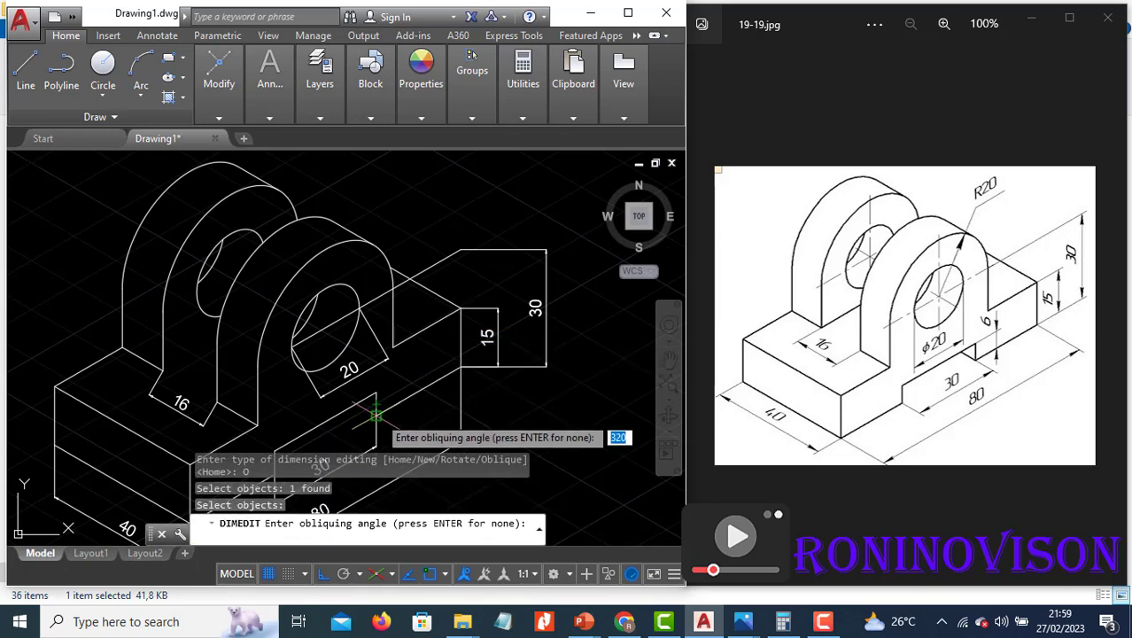
click(376, 405)
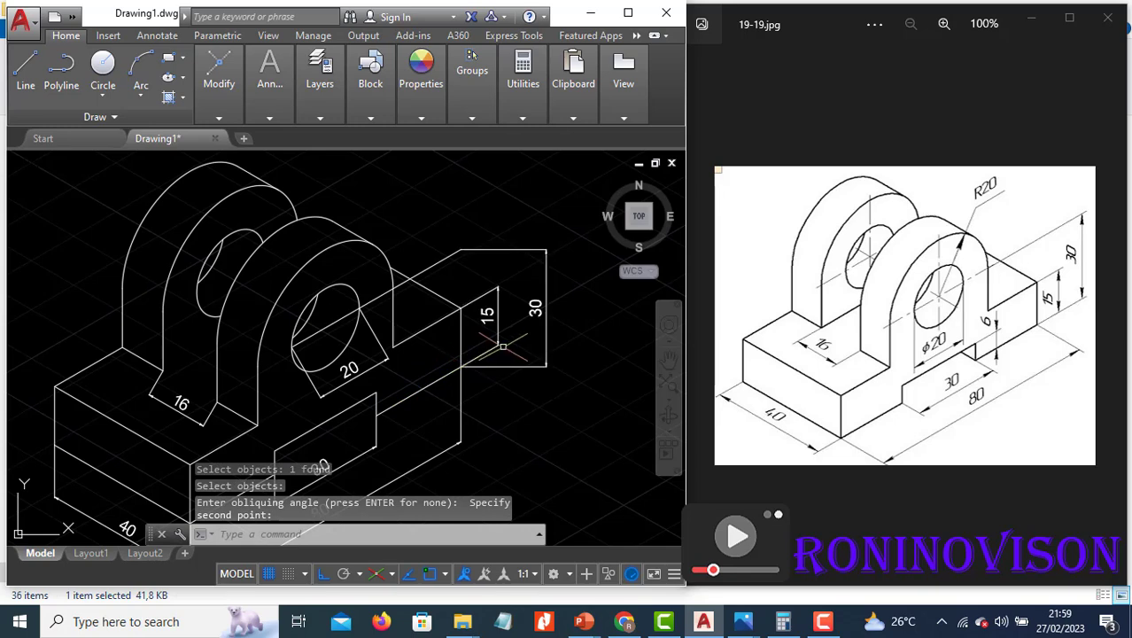
Step: Oblique the hole-centre height dimension, taking the angle from the base's upper long edge beside the front lug
key(Return)
click(575, 443)
click(542, 319)
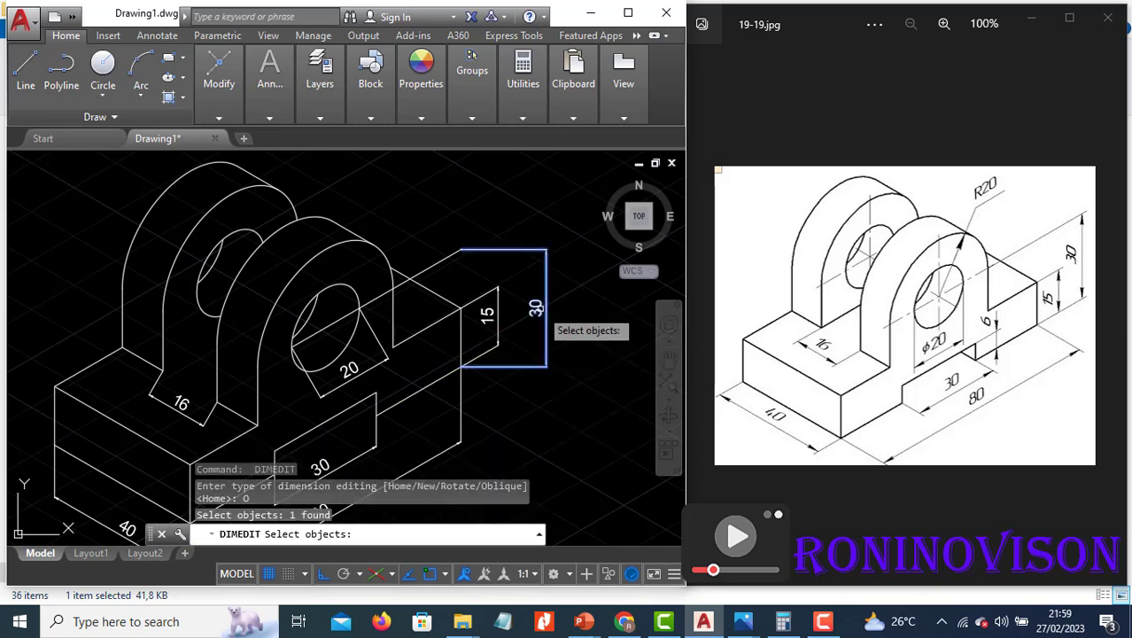
key(Return)
click(393, 347)
click(458, 308)
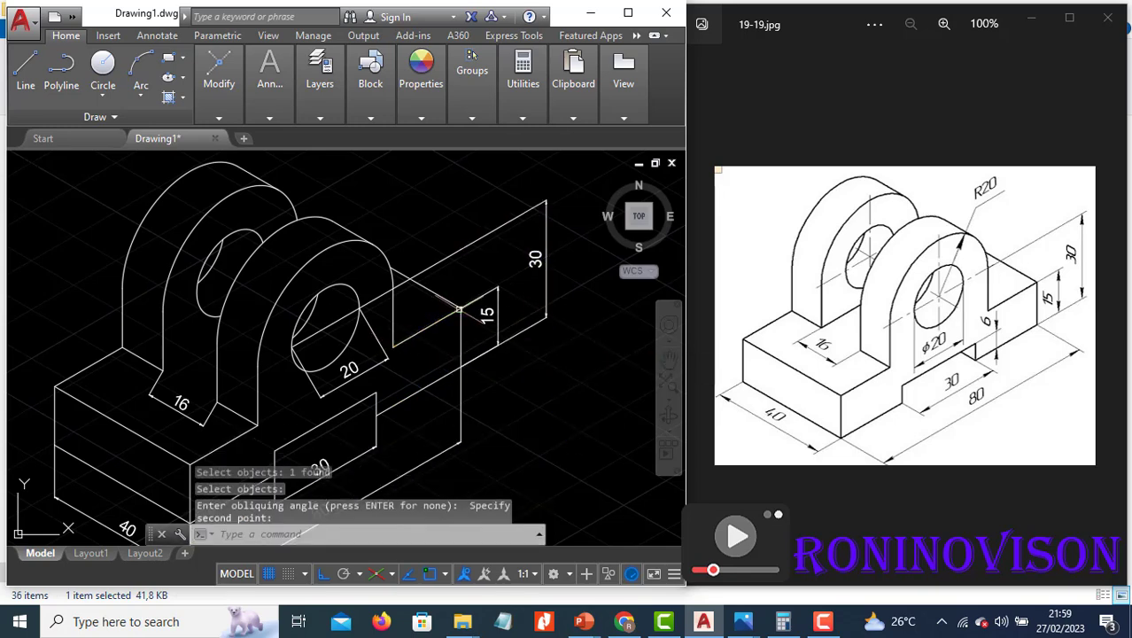
Step: Oblique the dimension between the two lugs, taking the angle from the long edge at the base's rear corner
key(Return)
key(Down)
key(Down)
key(Down)
key(Return)
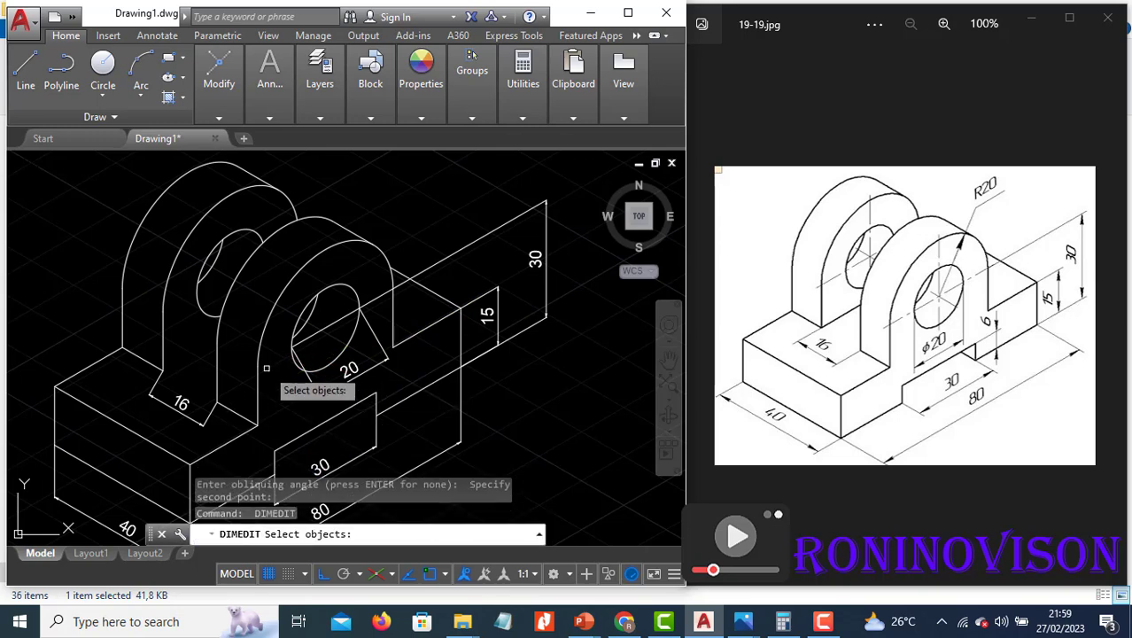
click(179, 400)
key(Return)
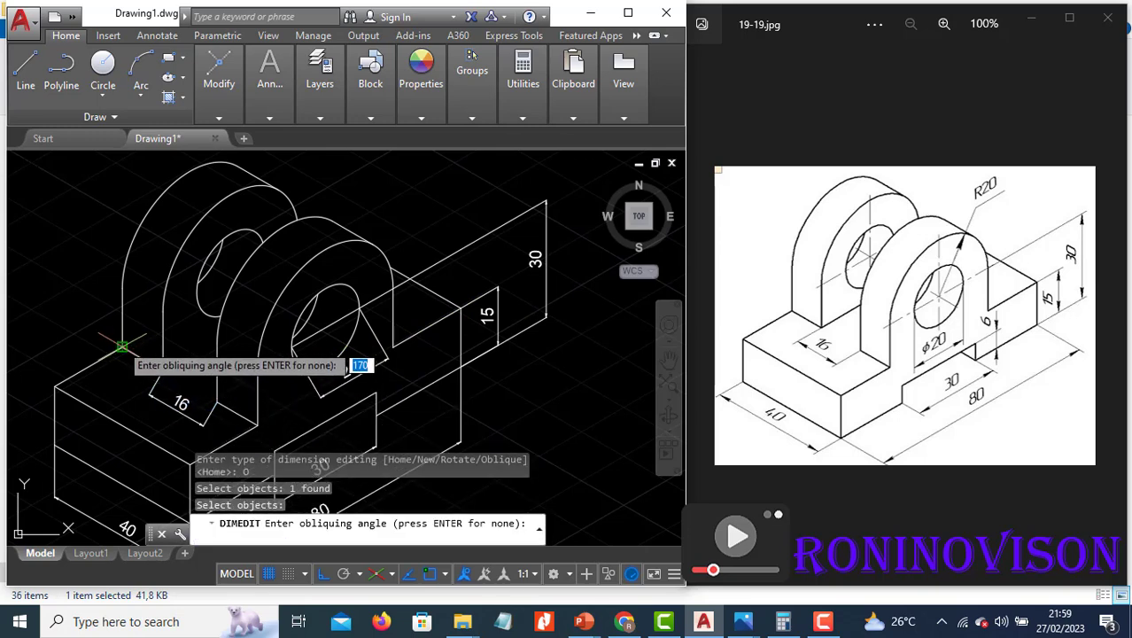
click(122, 348)
click(55, 386)
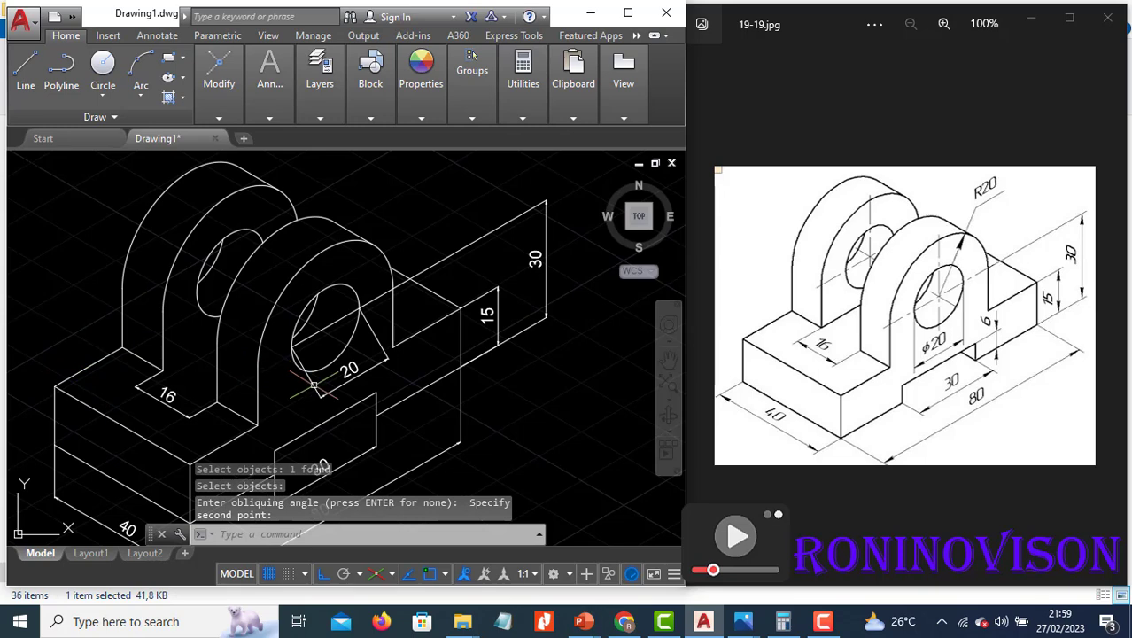
Step: Oblique the front hole's diameter dimension with DIMEDIT so its extension lines run vertically, parallel to the notch's end edge
key(Return)
key(Down)
key(Down)
key(Down)
key(Return)
click(352, 368)
key(Return)
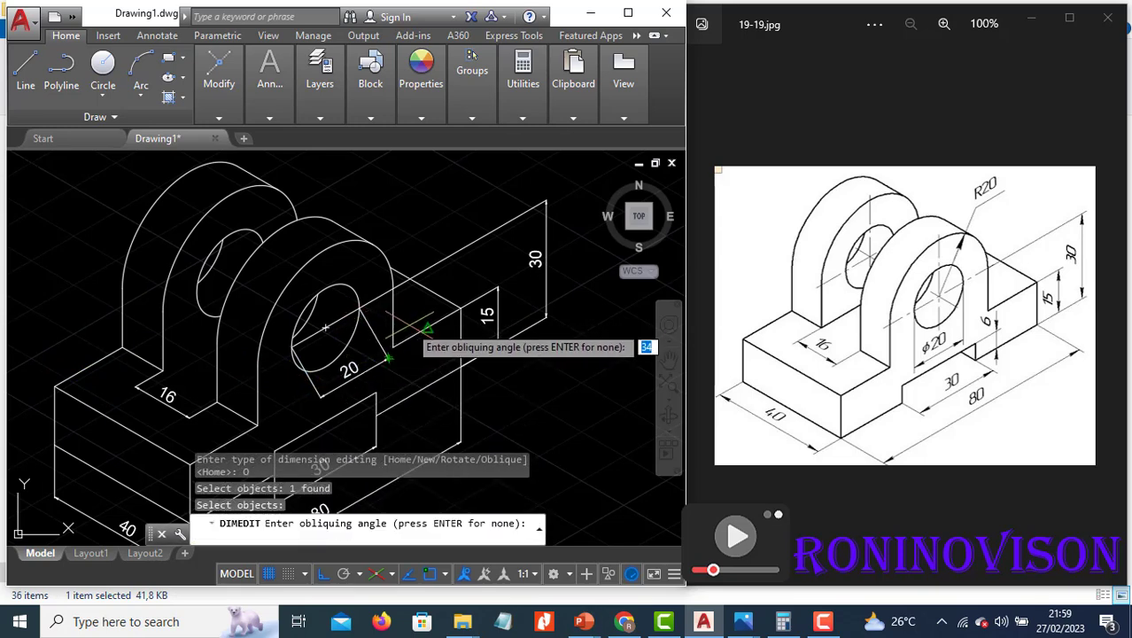
click(376, 405)
click(378, 420)
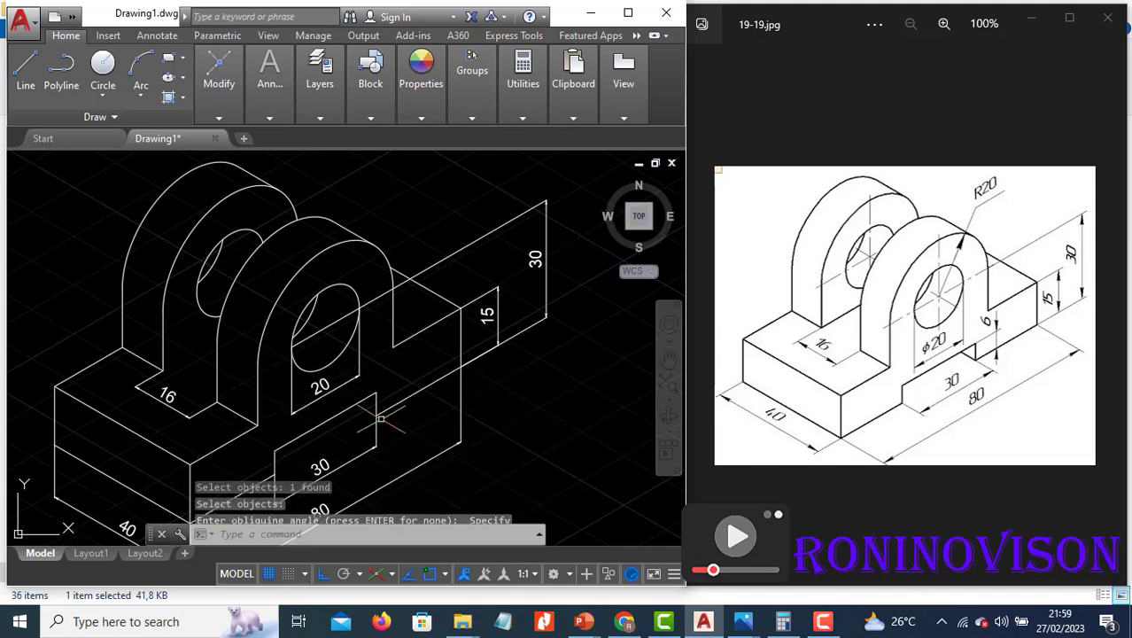
key(Escape)
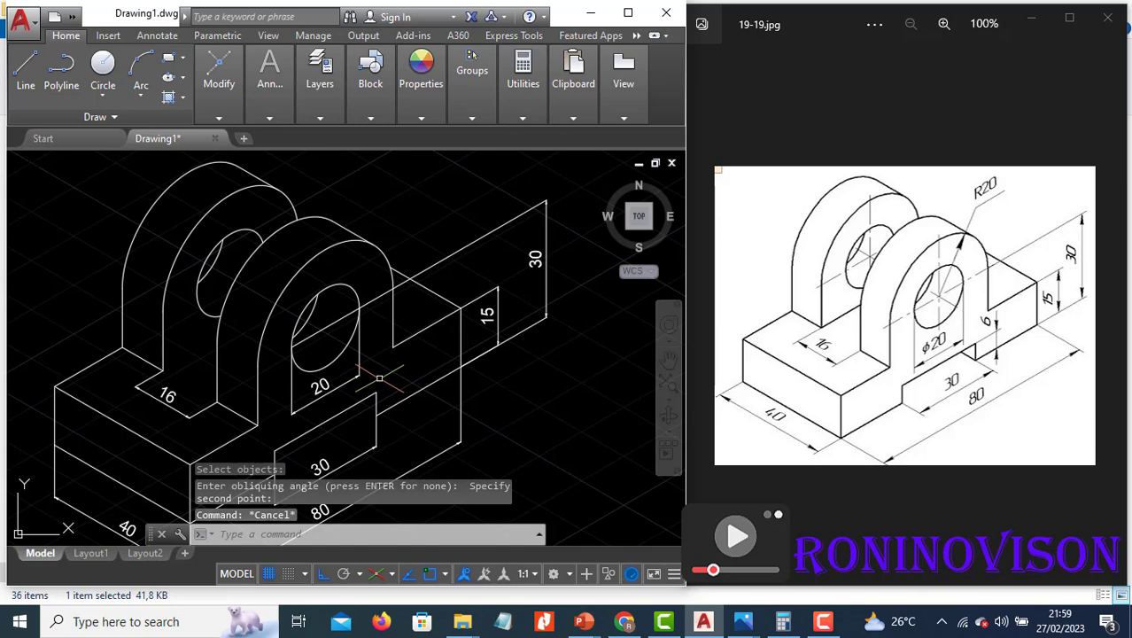
Step: Add a diameter symbol in front of the front hole's dimension text so it reads Ø20
text(ed)
key(Return)
click(307, 403)
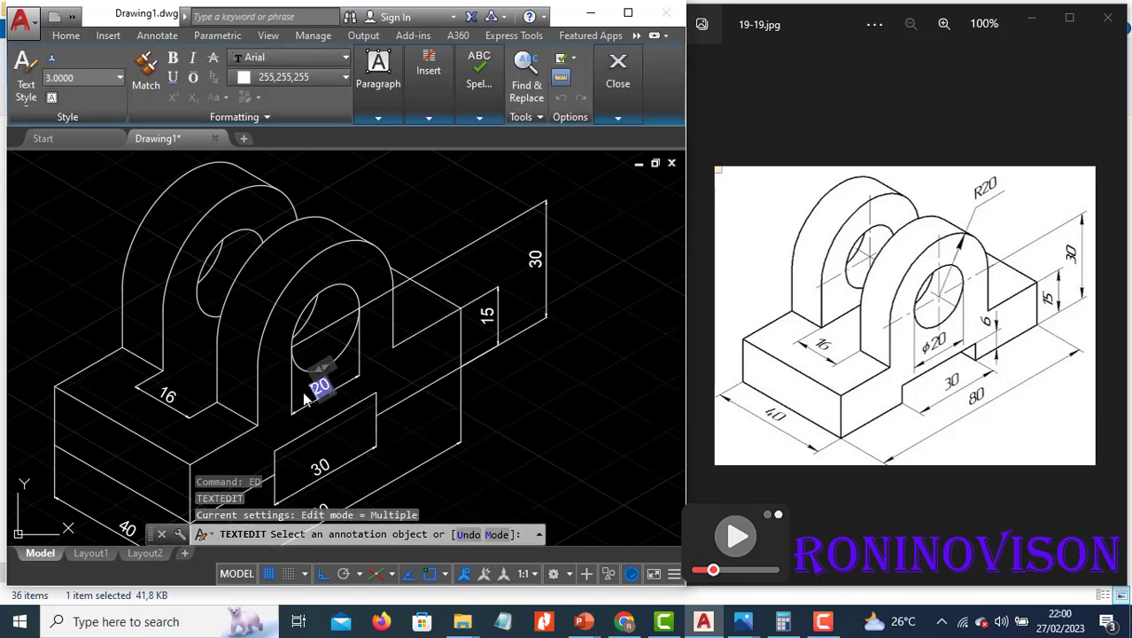
key(Home)
text(%%)
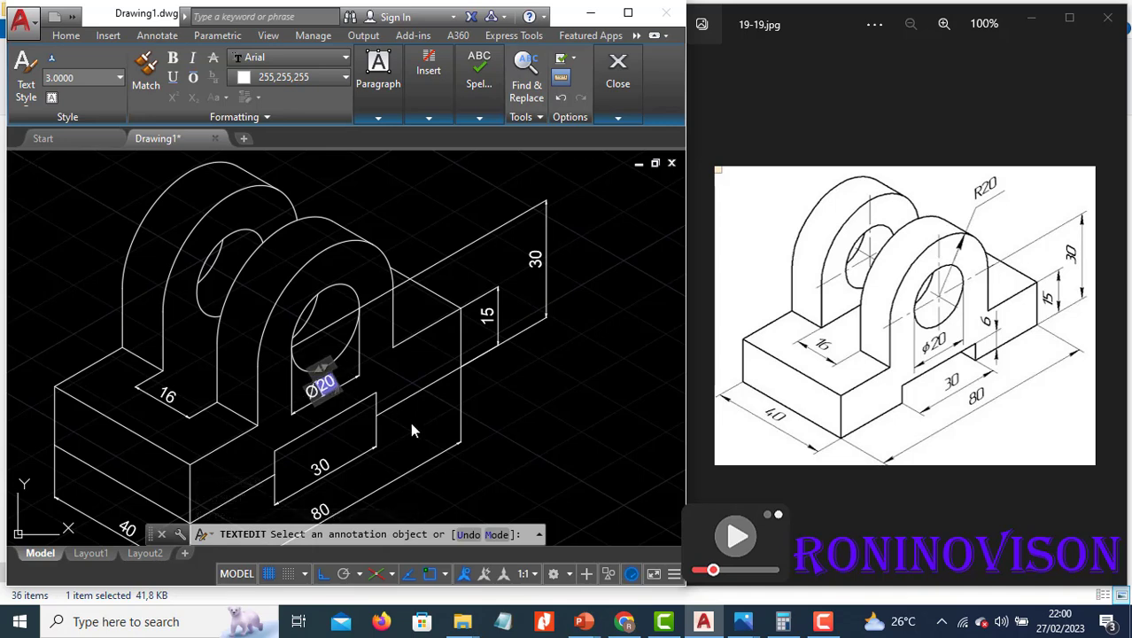
click(568, 363)
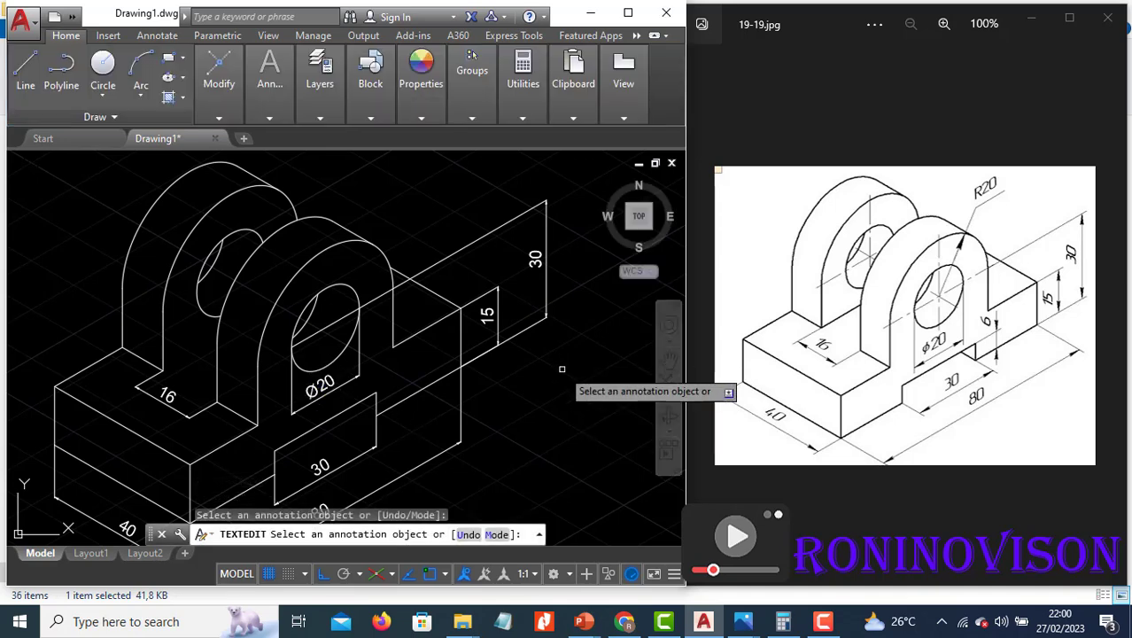
key(Escape)
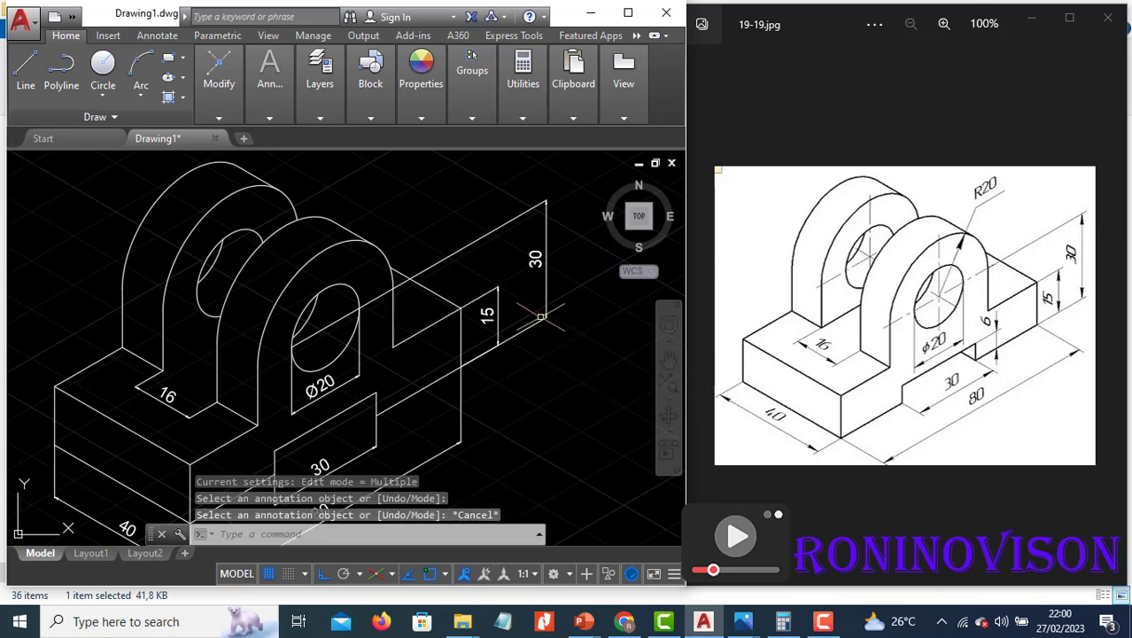
Step: Move the base's overall length dimension closer to the base so it meets the end of the width dimension
scroll(474, 423, down, 3)
scroll(458, 425, up, 5)
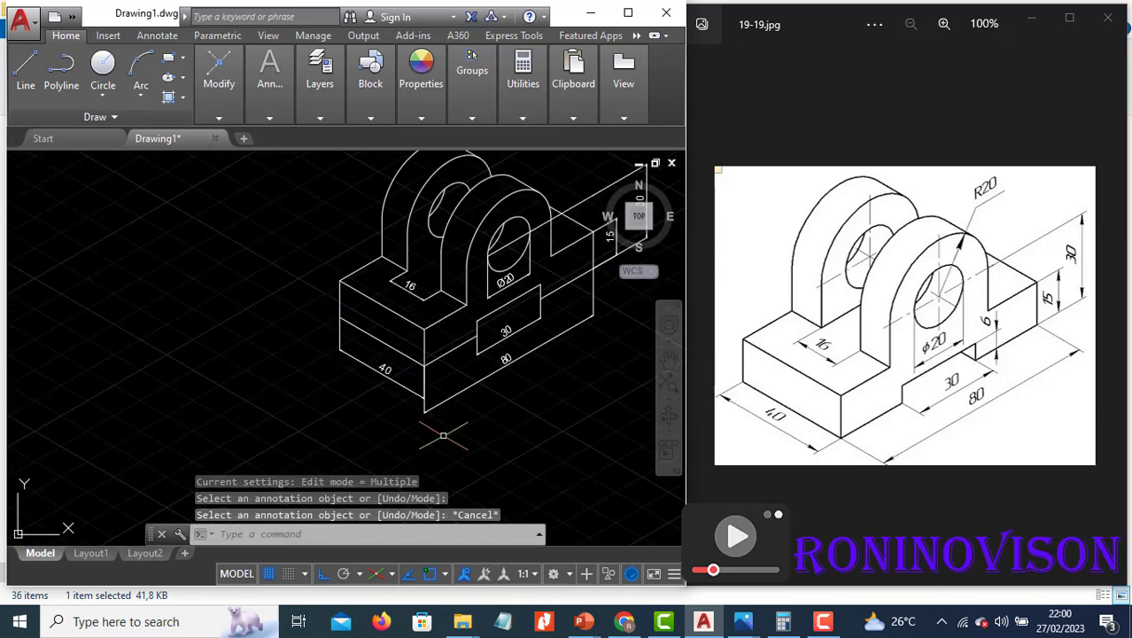
click(440, 392)
click(408, 401)
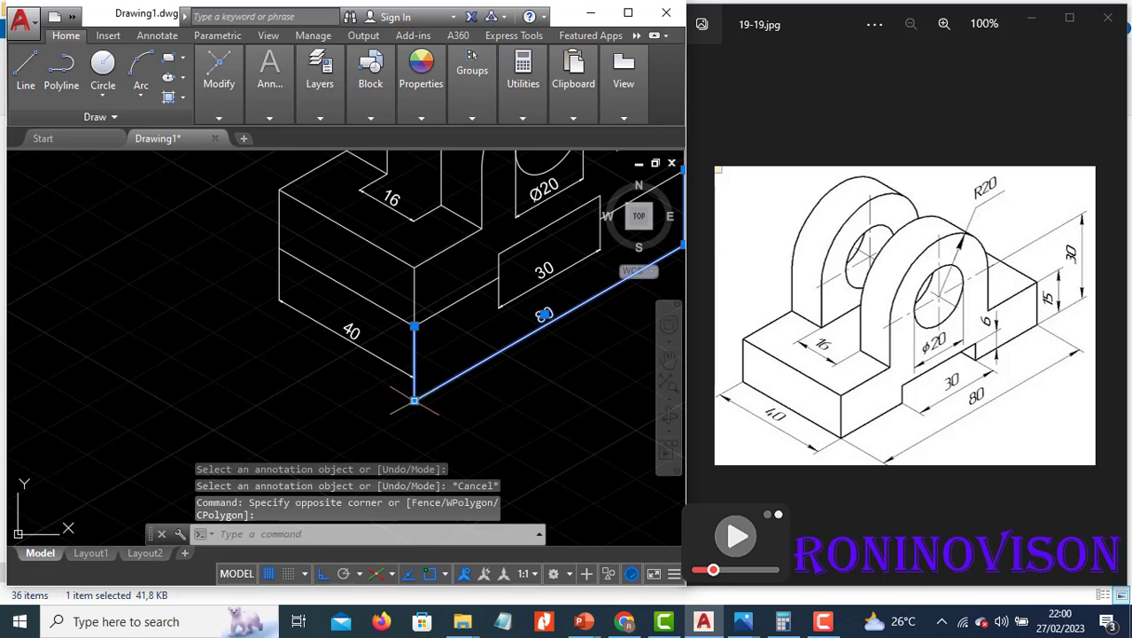
click(413, 400)
key(Escape)
Step: Move the hole-centre height dimension closer to the base, just outside the base's height dimension
scroll(410, 423, down, 4)
scroll(560, 288, up, 5)
click(537, 292)
click(526, 277)
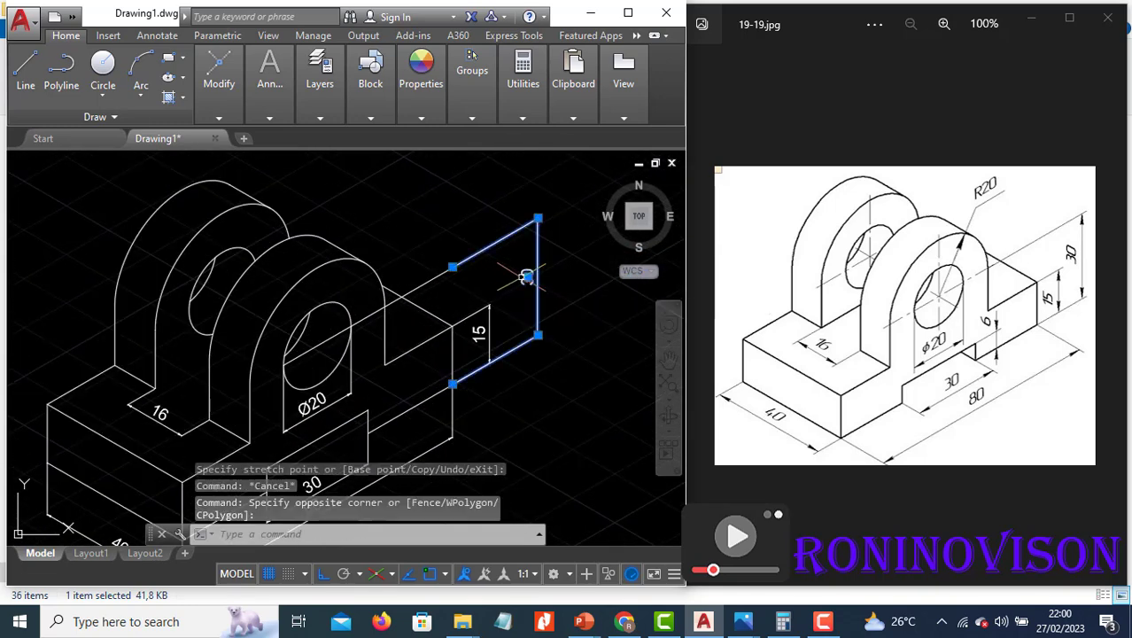
click(527, 277)
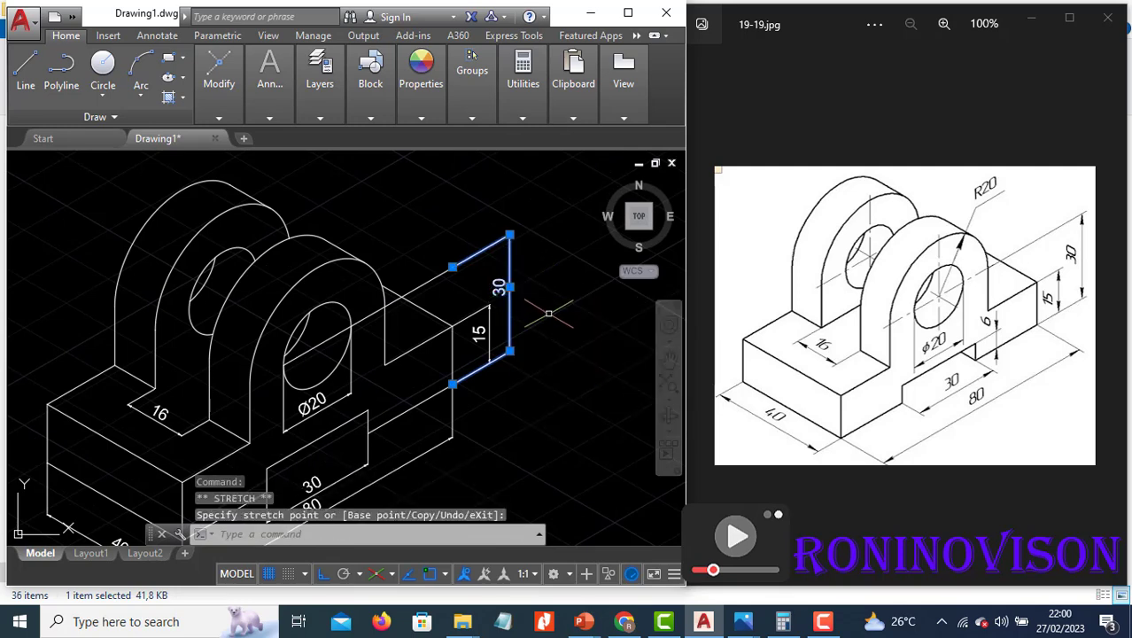
key(Escape)
Step: Change the colour of the hole-centre height dimension to Red
click(526, 283)
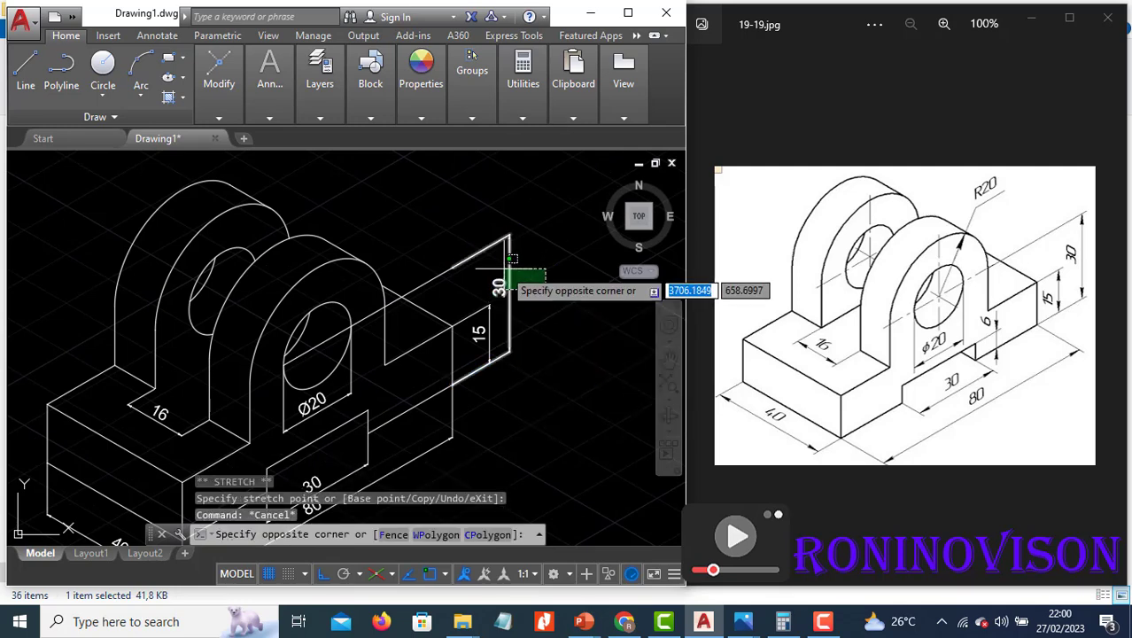
click(422, 118)
click(550, 137)
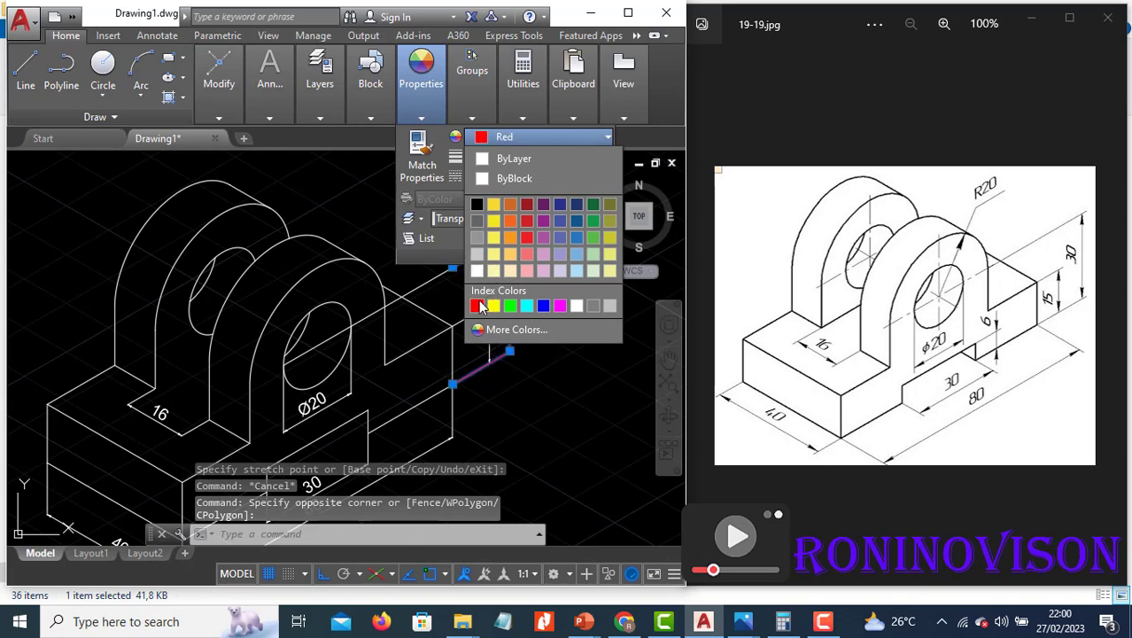
click(478, 305)
Step: Match the red hole-centre height dimension's properties onto the base height, notch, overall length, width, lug gap and hole diameter dimensions
text(ma)
key(Return)
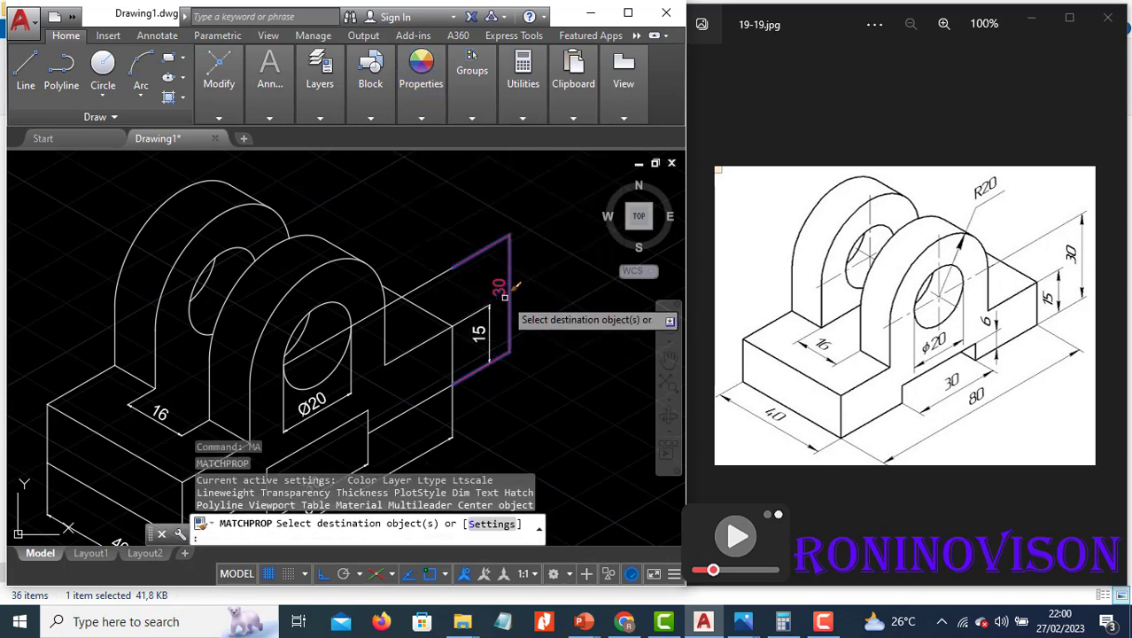
click(504, 291)
click(487, 313)
scroll(523, 282, down, 5)
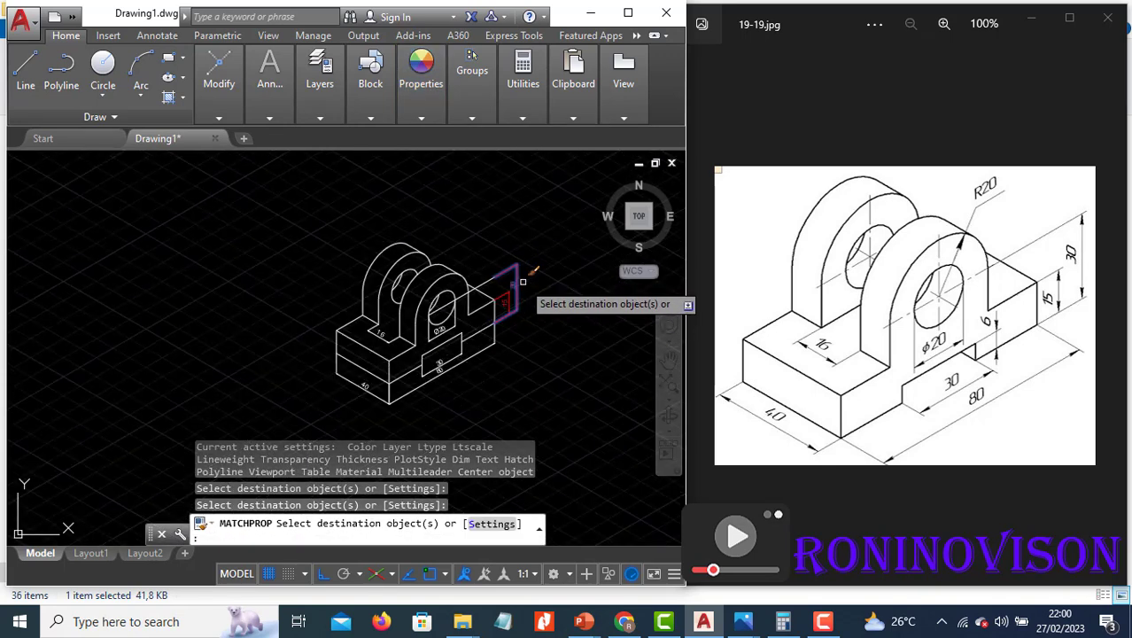
scroll(445, 367, up, 5)
click(436, 373)
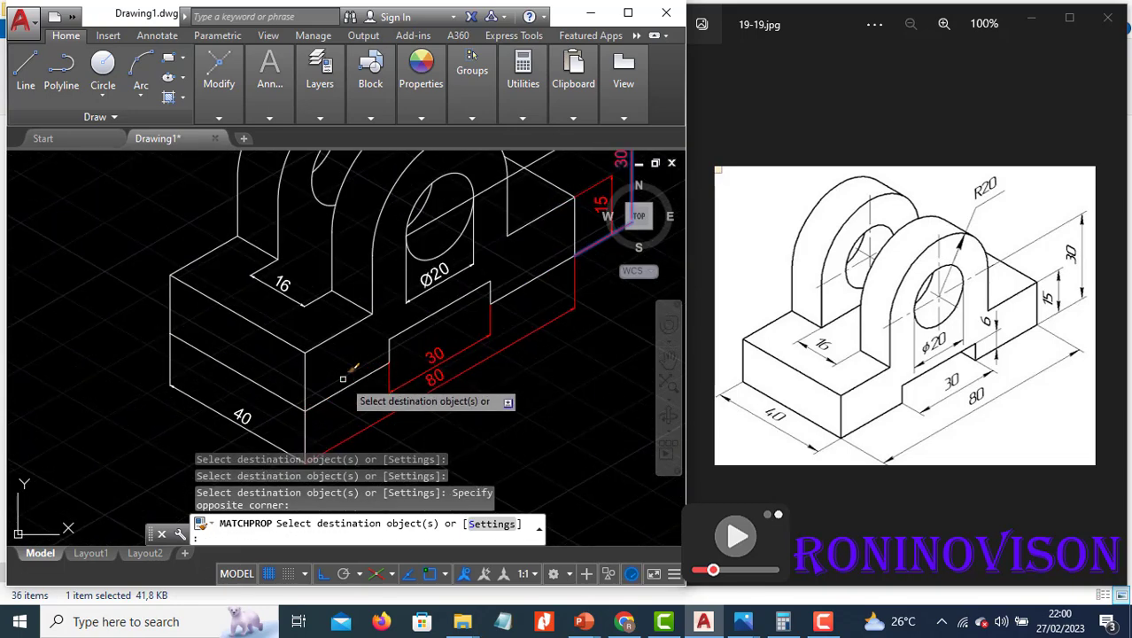
click(249, 424)
click(302, 275)
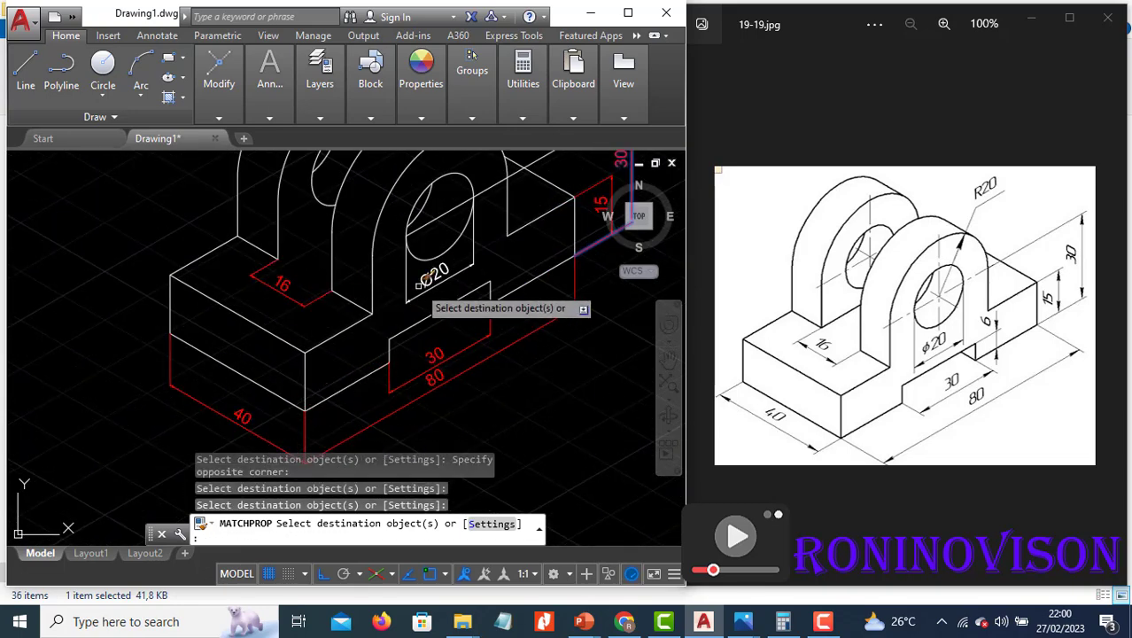
click(423, 282)
scroll(452, 335, down, 5)
scroll(498, 299, up, 2)
key(Escape)
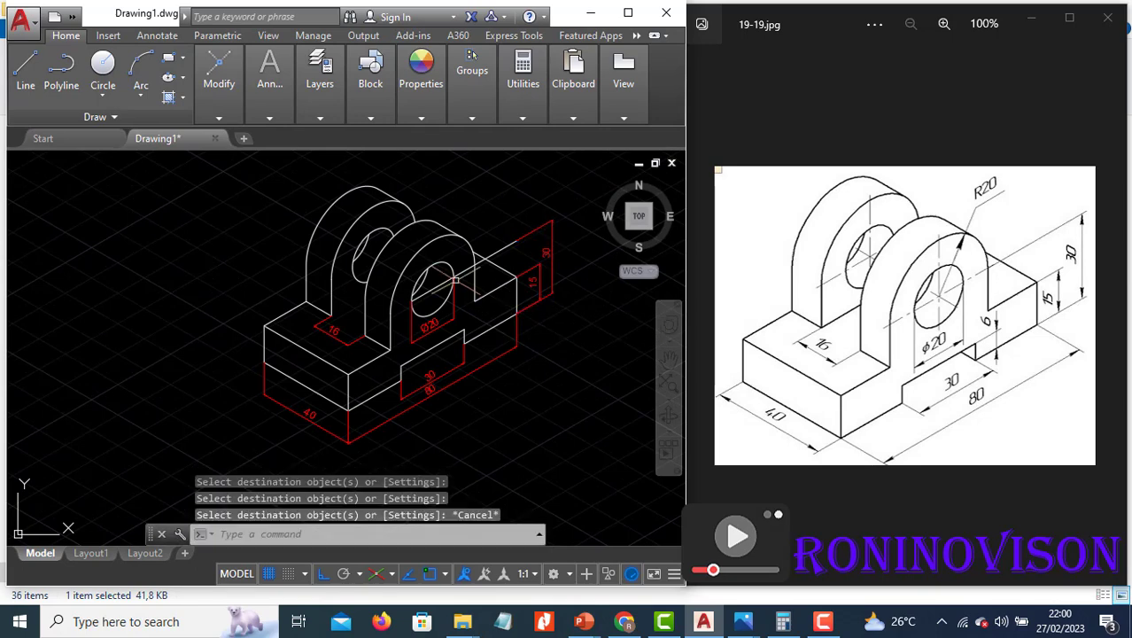
Step: Change the colour of the line running from the front hole towards the hole-centre height dimension to Yellow
scroll(454, 282, up, 2)
click(465, 251)
mouse_move(416, 120)
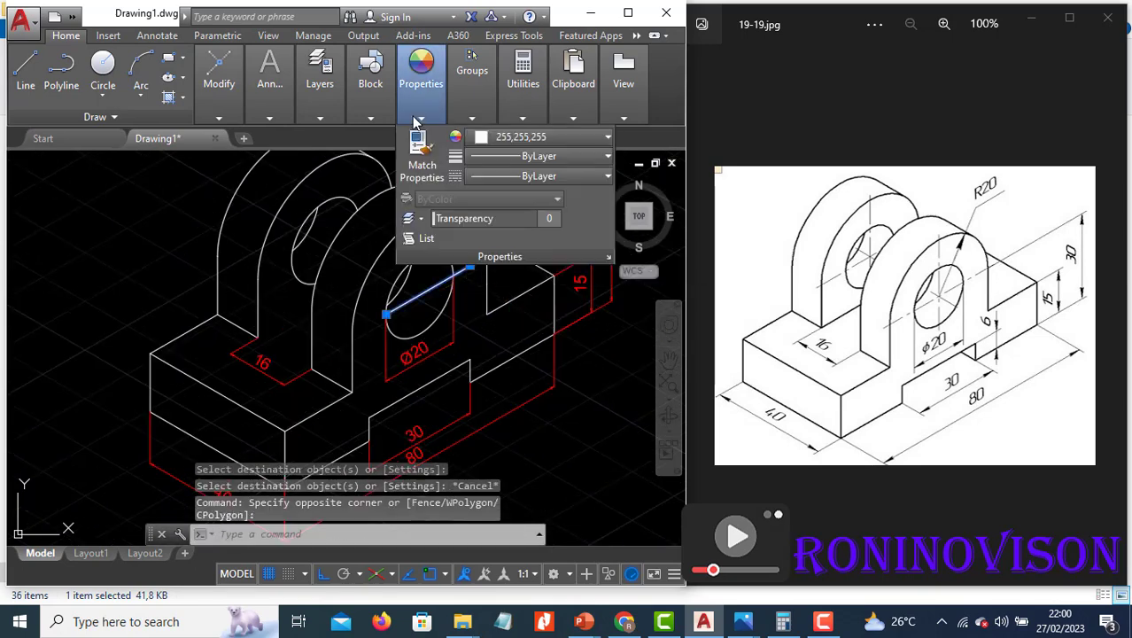
click(479, 138)
click(493, 305)
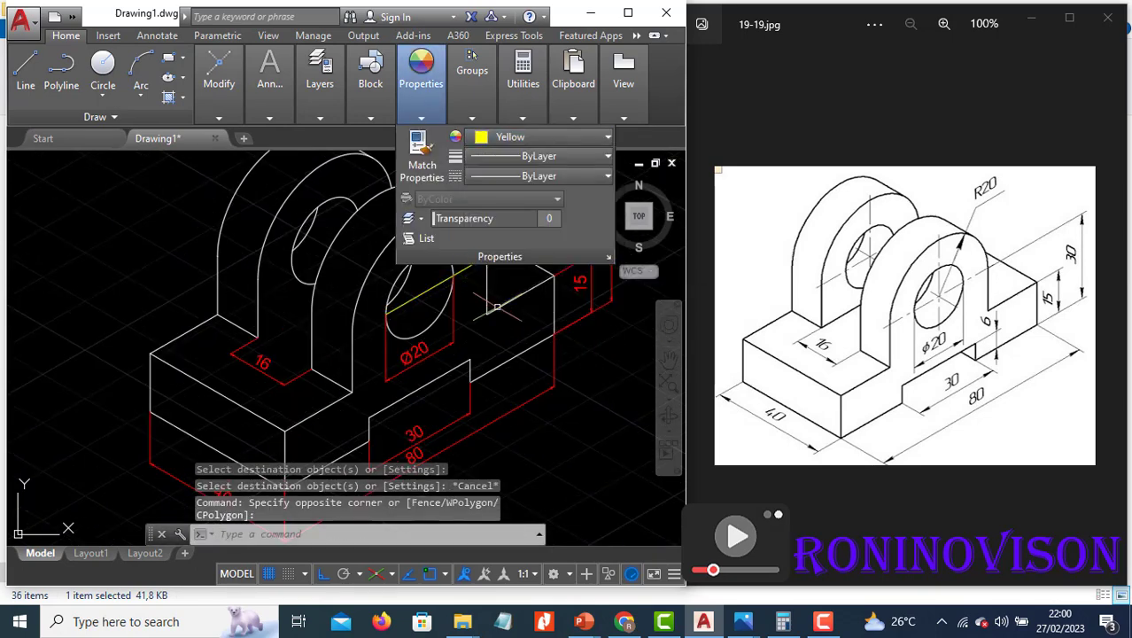
key(Escape)
key(Escape)
Step: Examine the whole dimensioned isometric drawing against the reference image
scroll(521, 359, down, 3)
scroll(520, 360, up, 4)
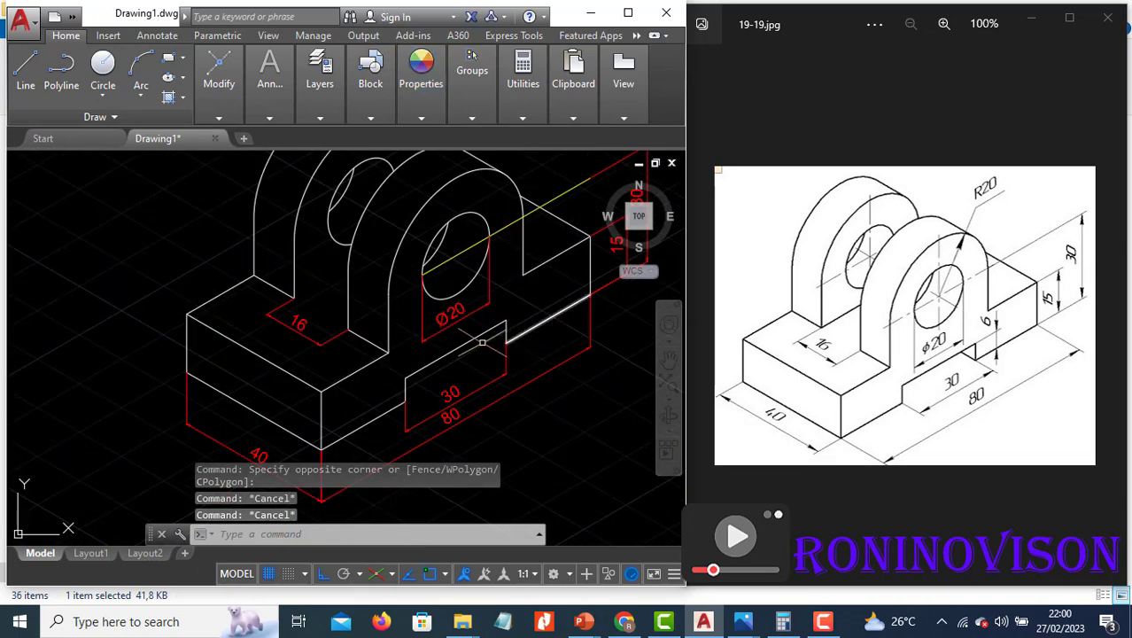
scroll(494, 344, down, 2)
scroll(518, 323, down, 1)
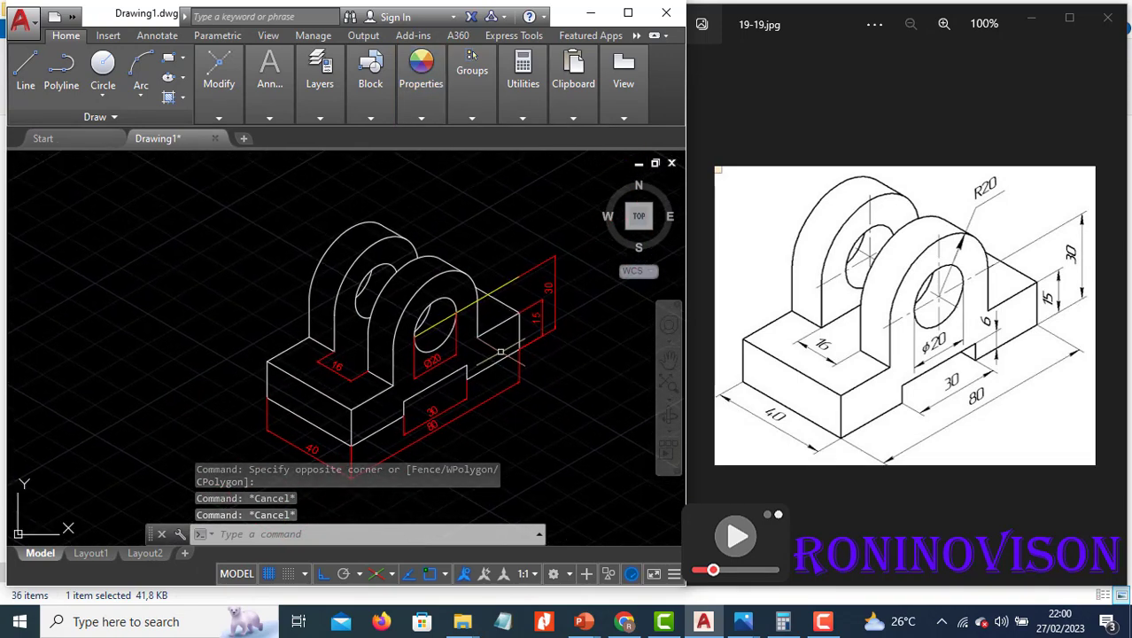
scroll(451, 377, up, 2)
mouse_move(479, 354)
middle_down()
mouse_move(493, 368)
mouse_move(466, 370)
middle_up()
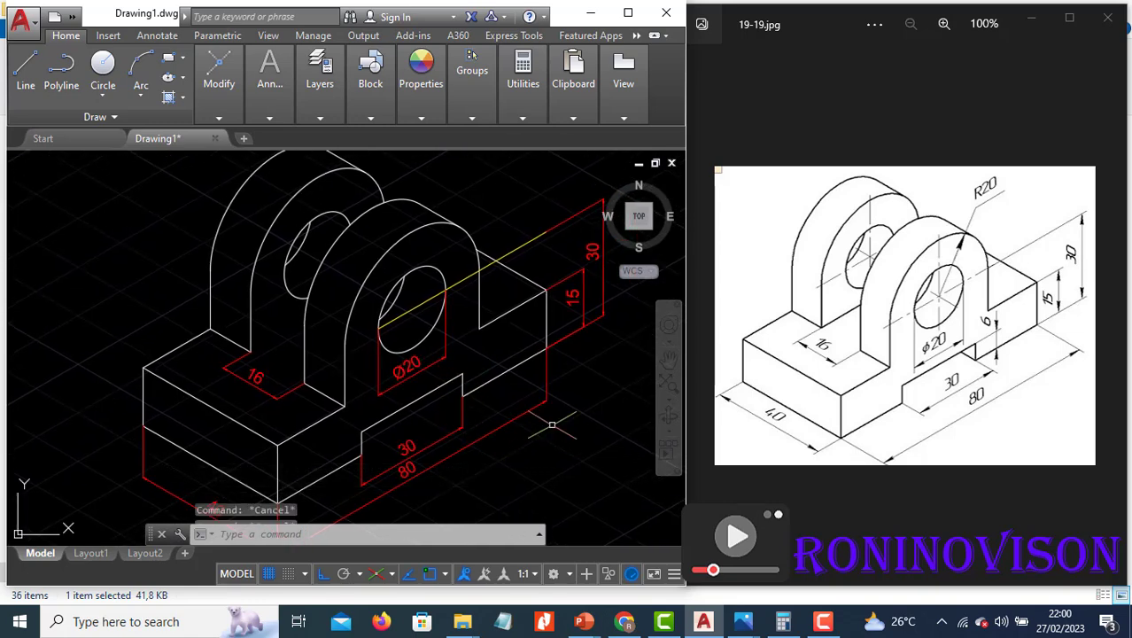
text(z)
key(Return)
key(Return)
drag(525, 293, 502, 354)
middle_drag(397, 369, 425, 350)
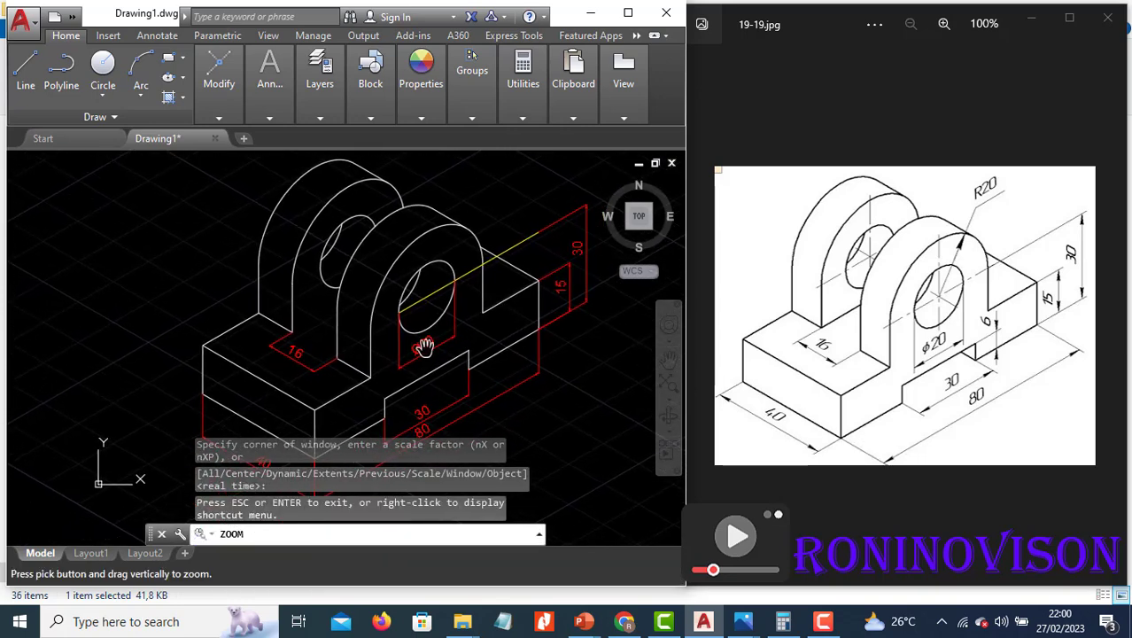
key(Escape)
key(Escape)
key(Escape)
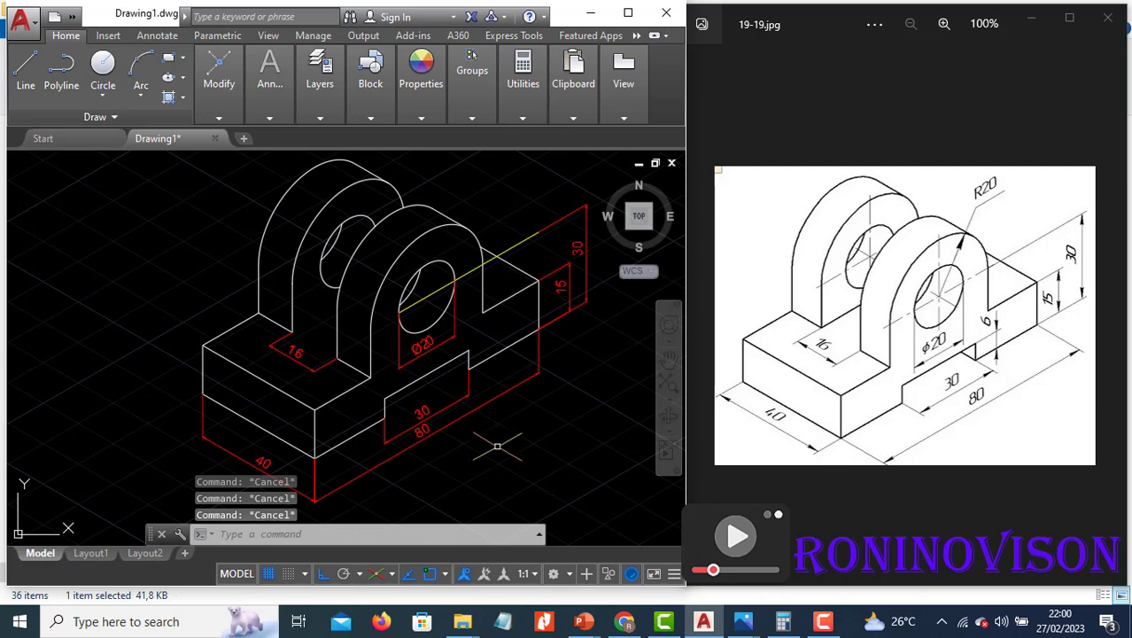